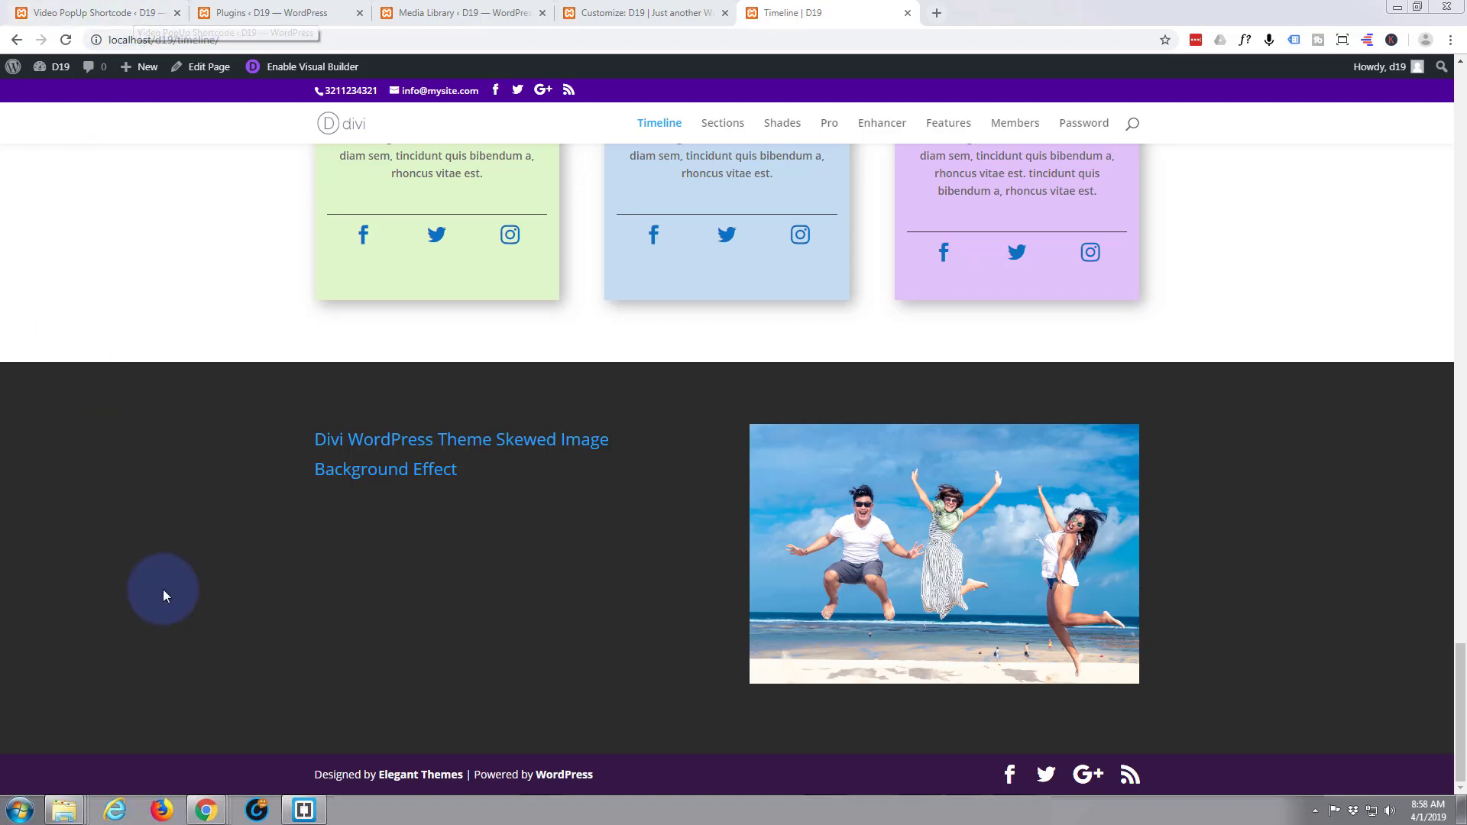
Test the existing video popup from both the footer text link and the beach image
click(389, 449)
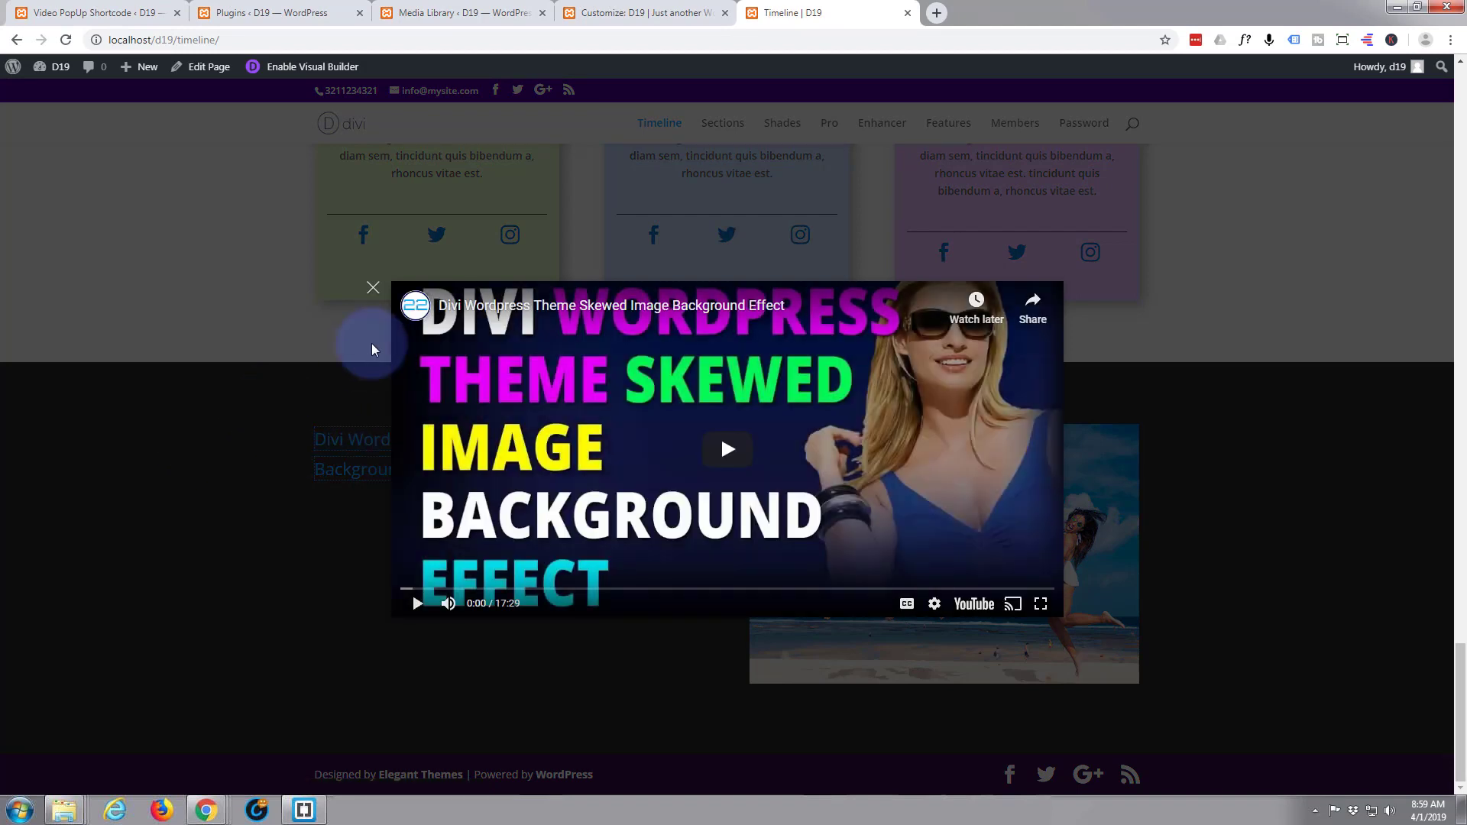
click(729, 462)
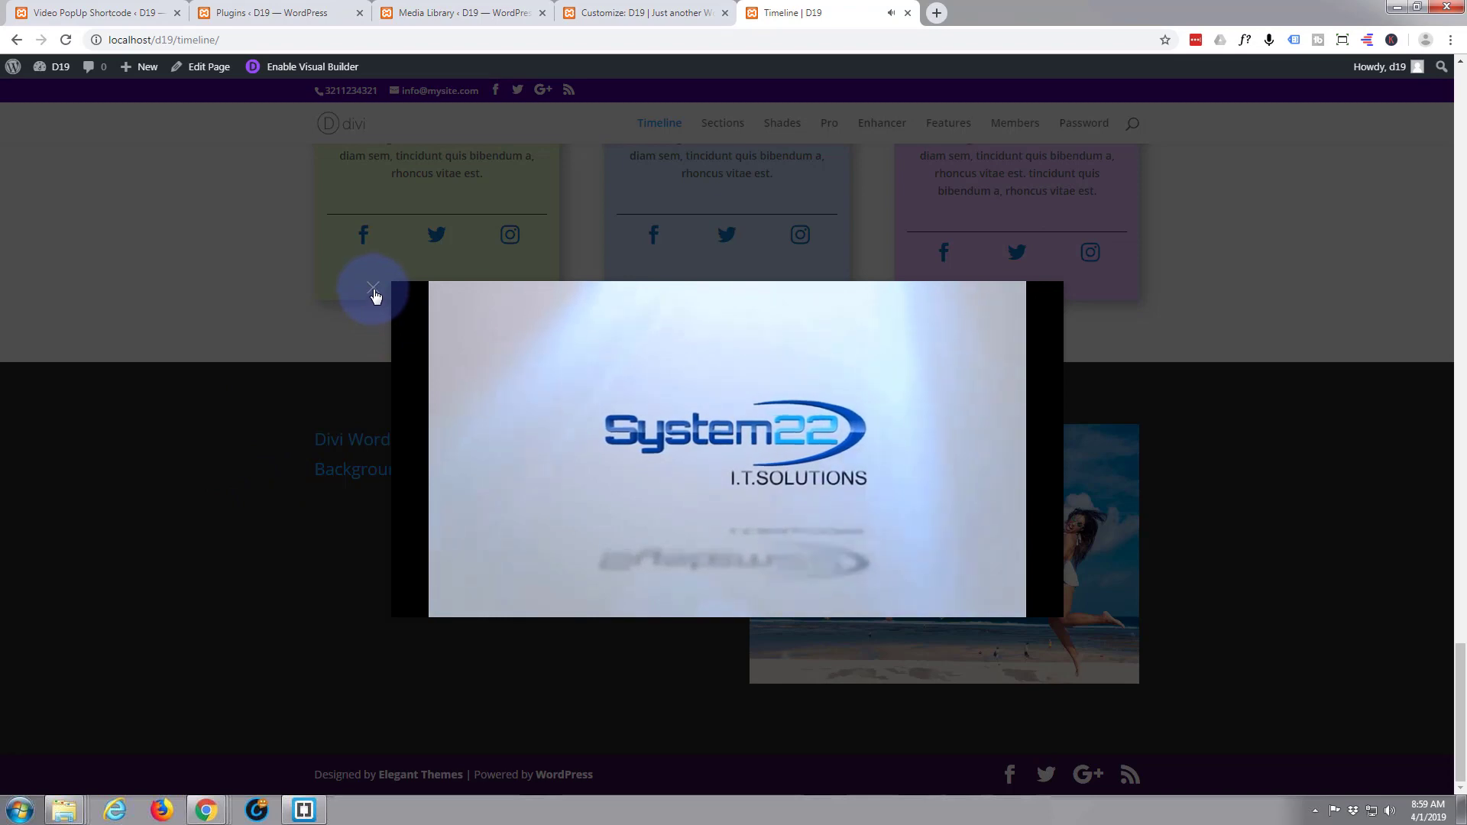
click(374, 293)
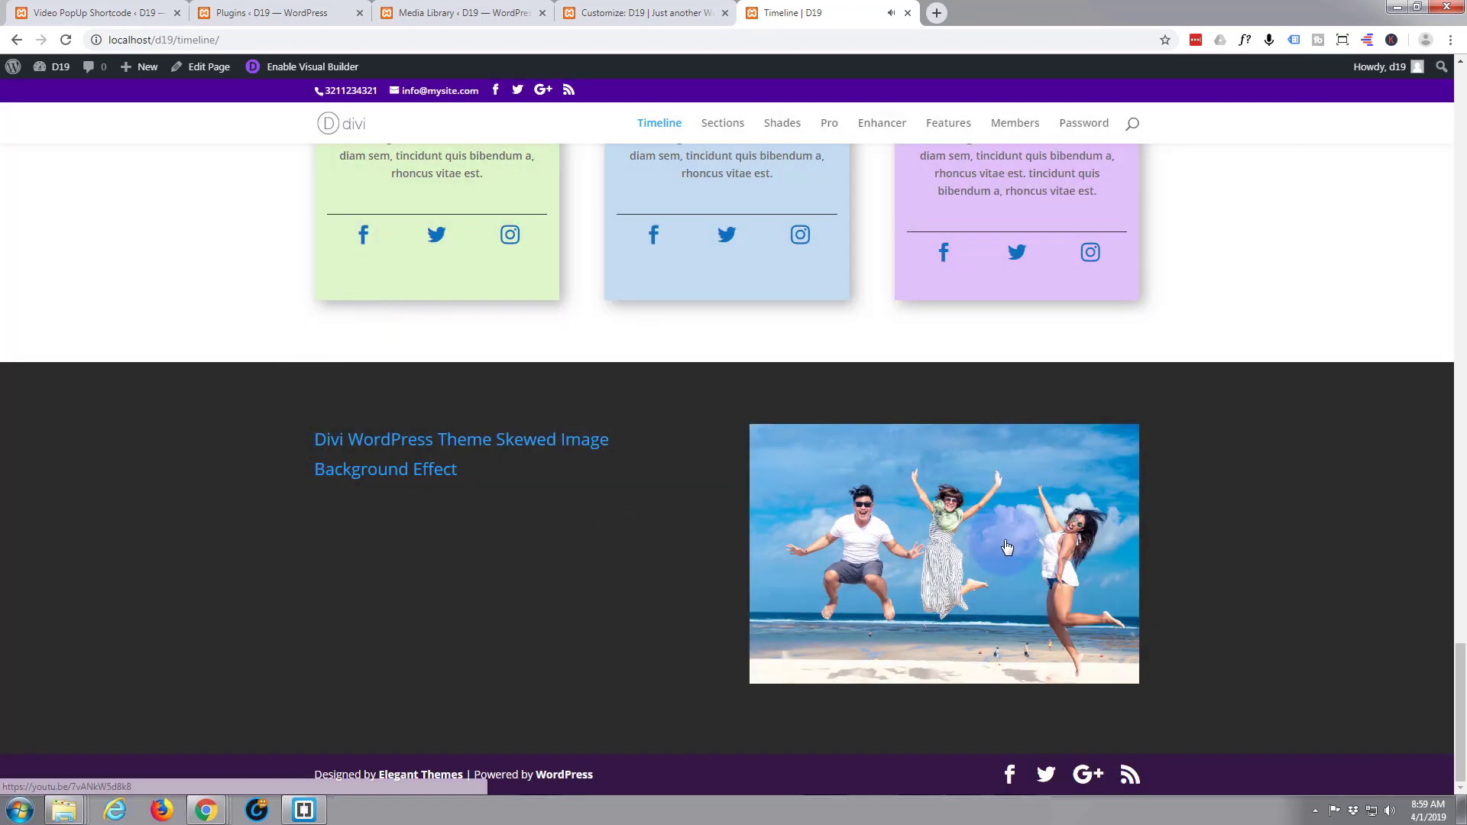
click(943, 563)
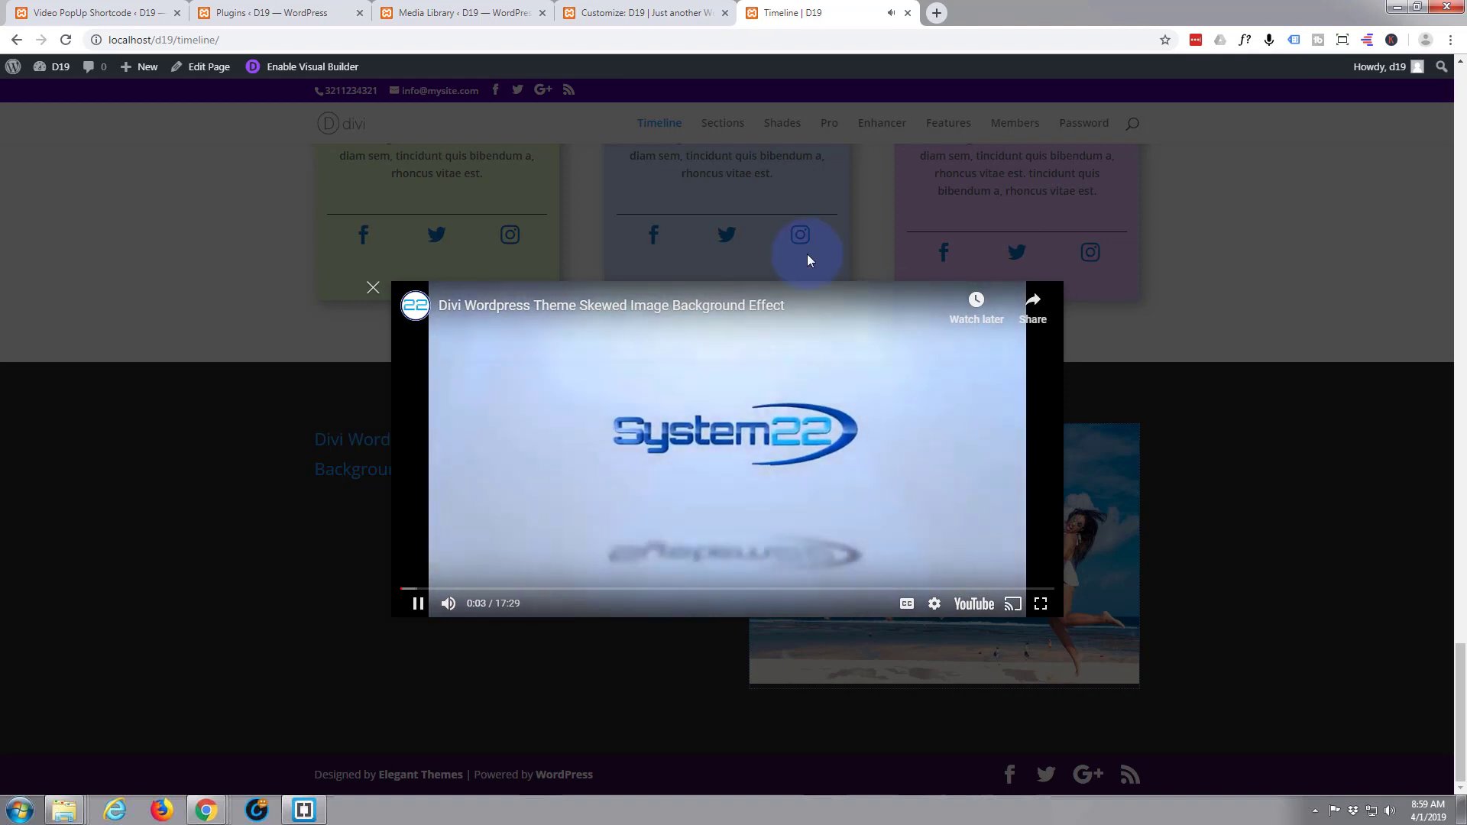
click(372, 290)
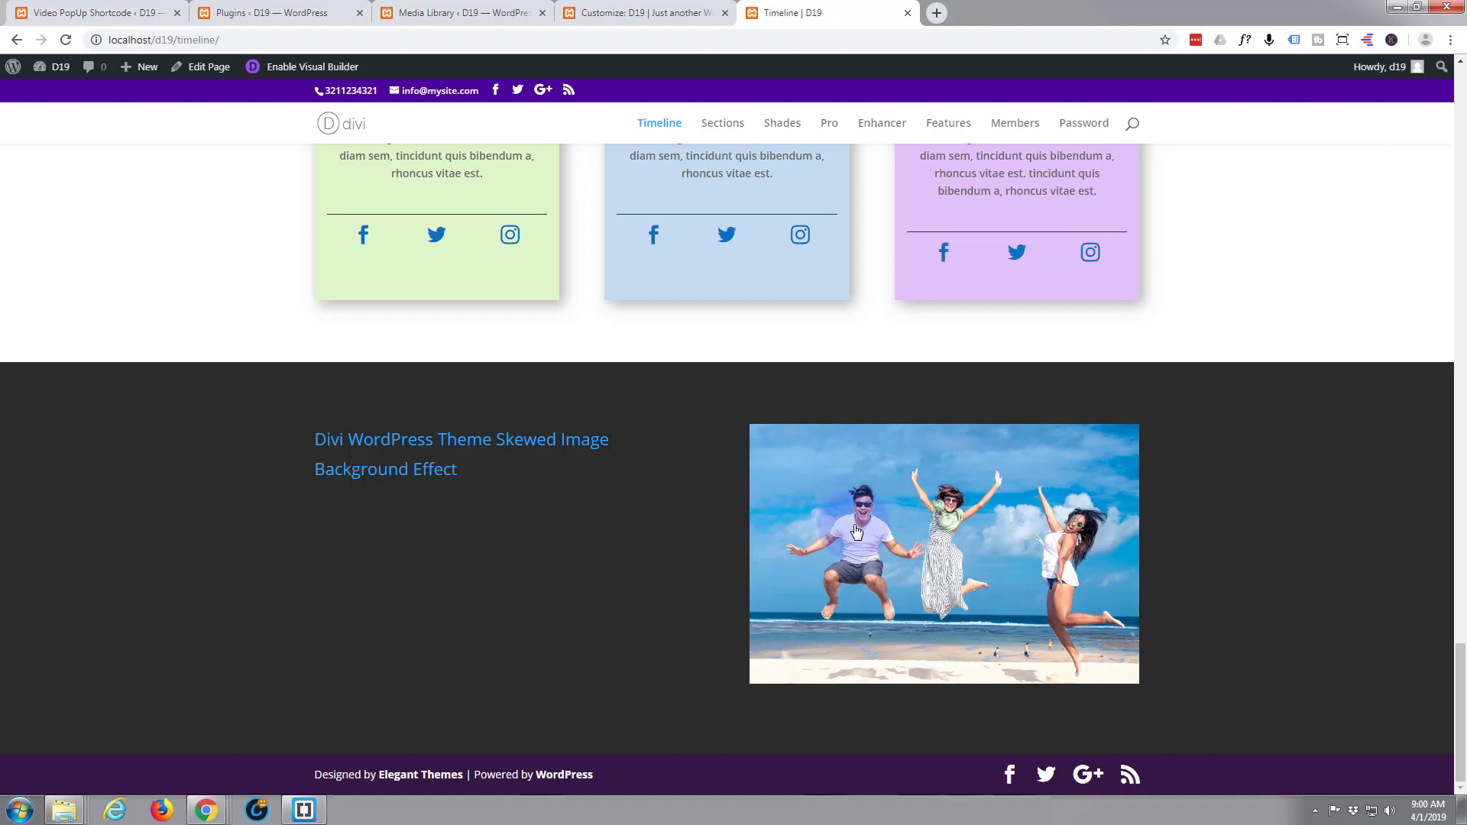
click(521, 534)
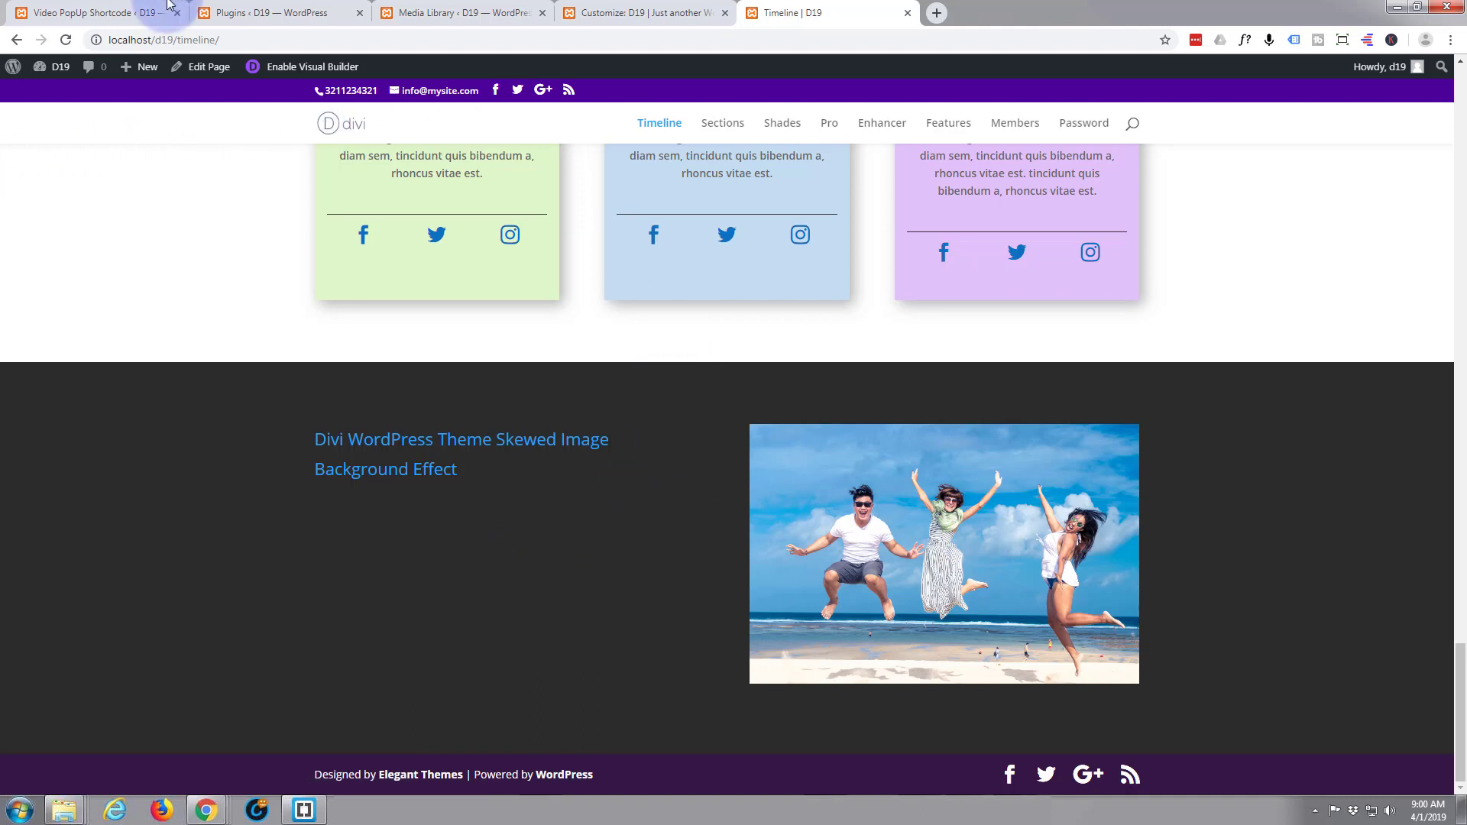
Search Add Plugins for 'video popup' to find the active Video PopUp plugin
click(265, 14)
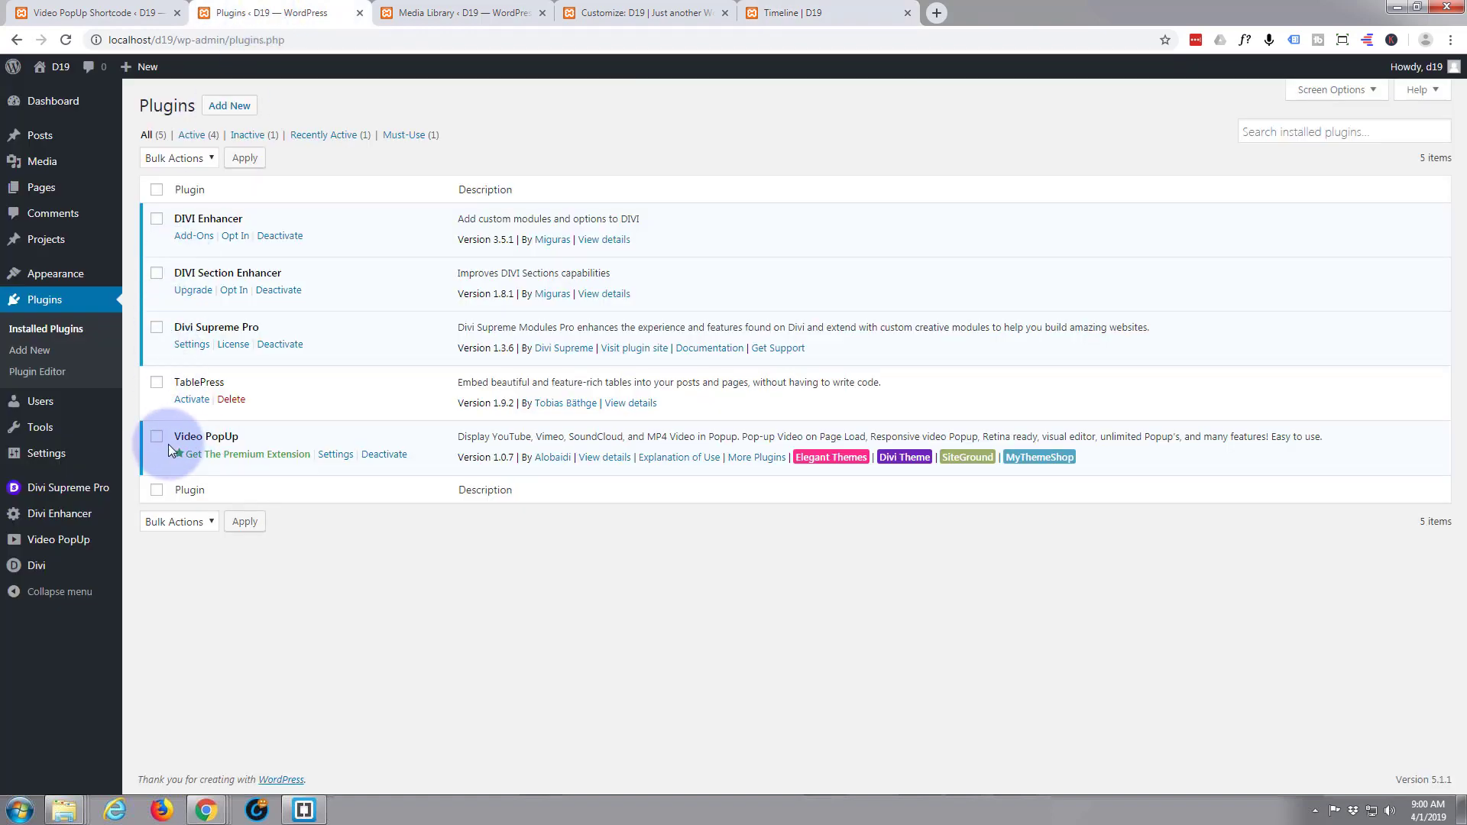
click(227, 109)
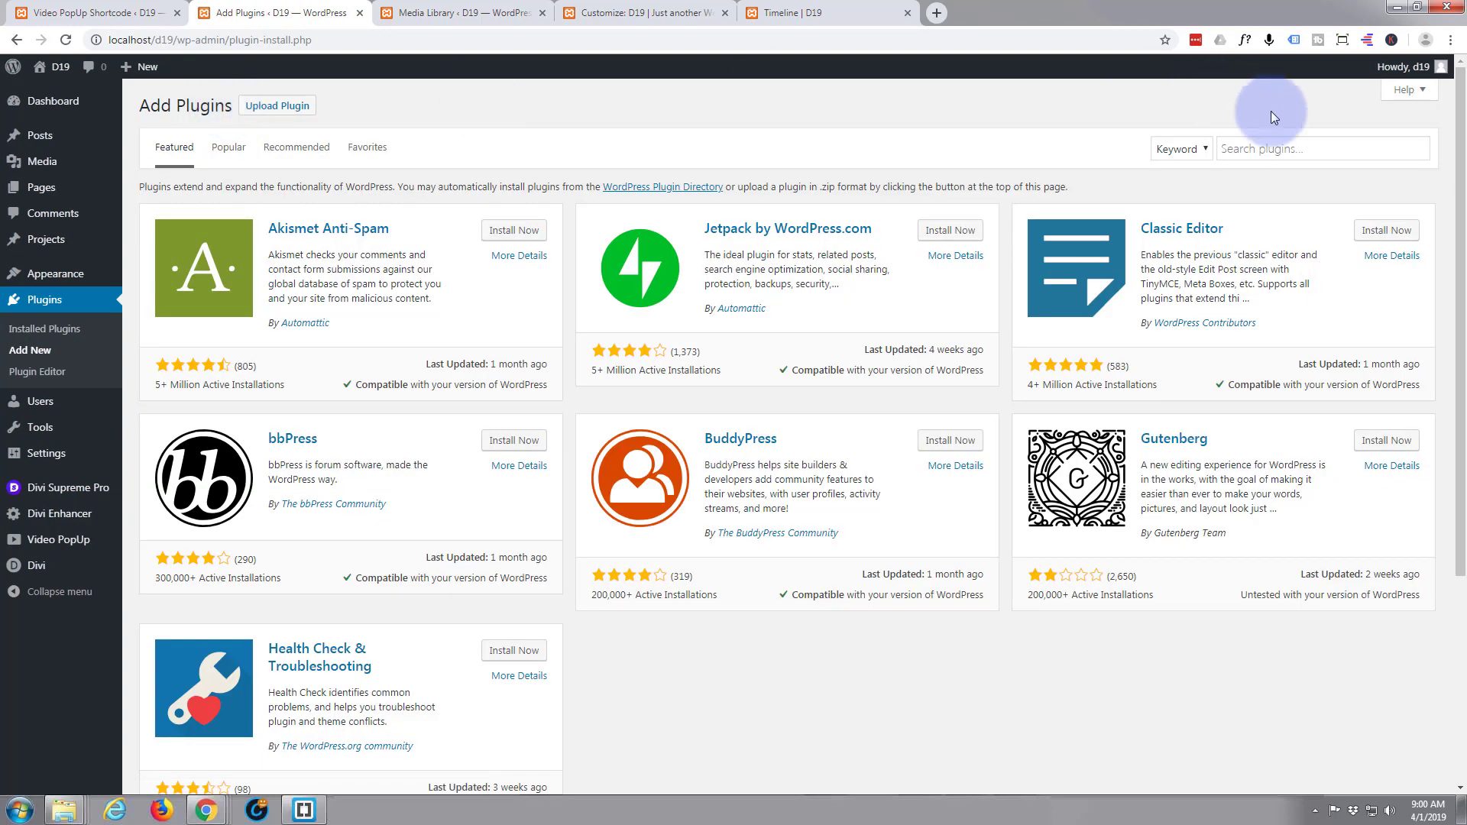
click(1248, 146)
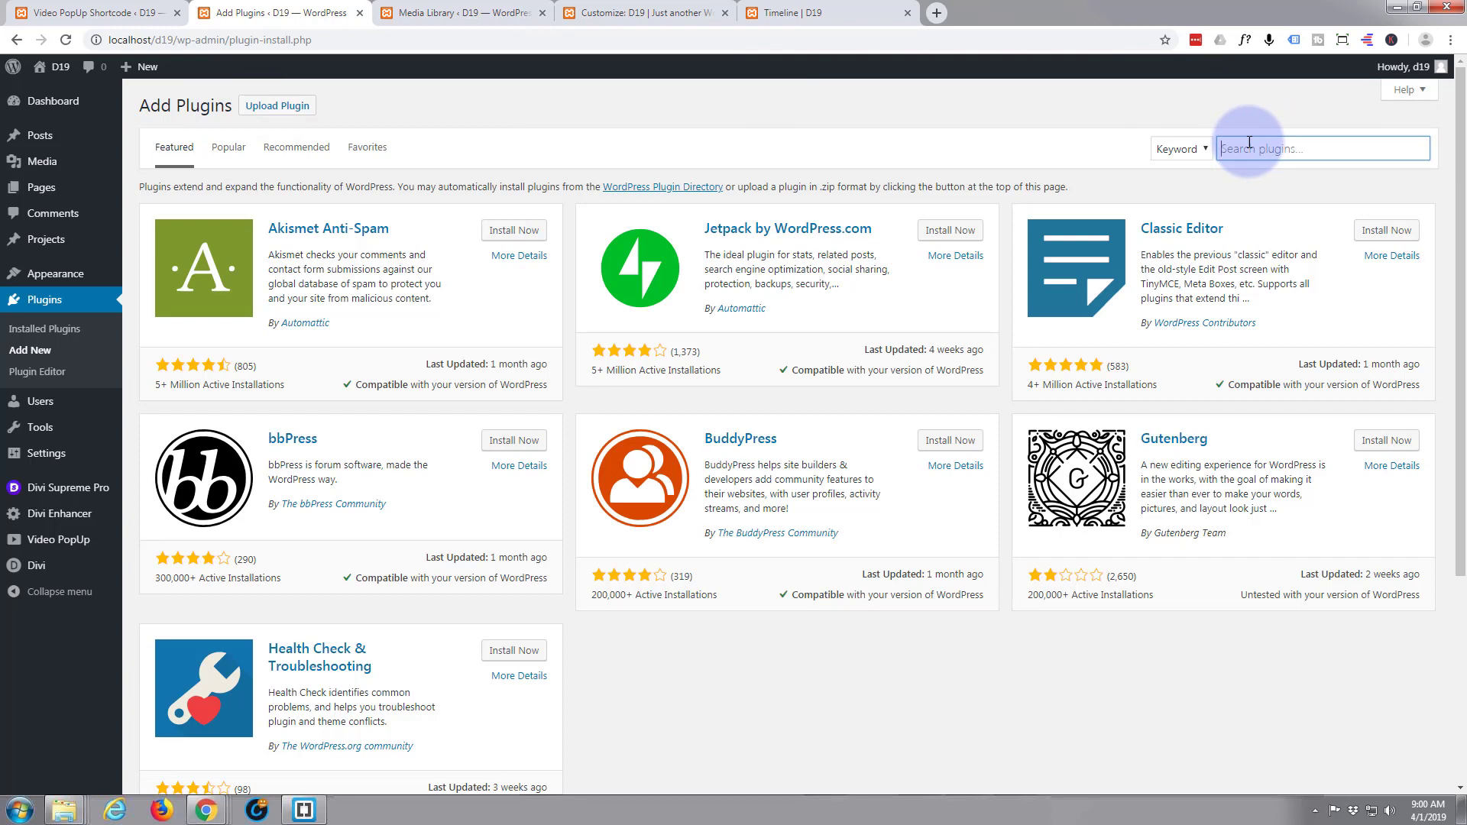
text(video popup)
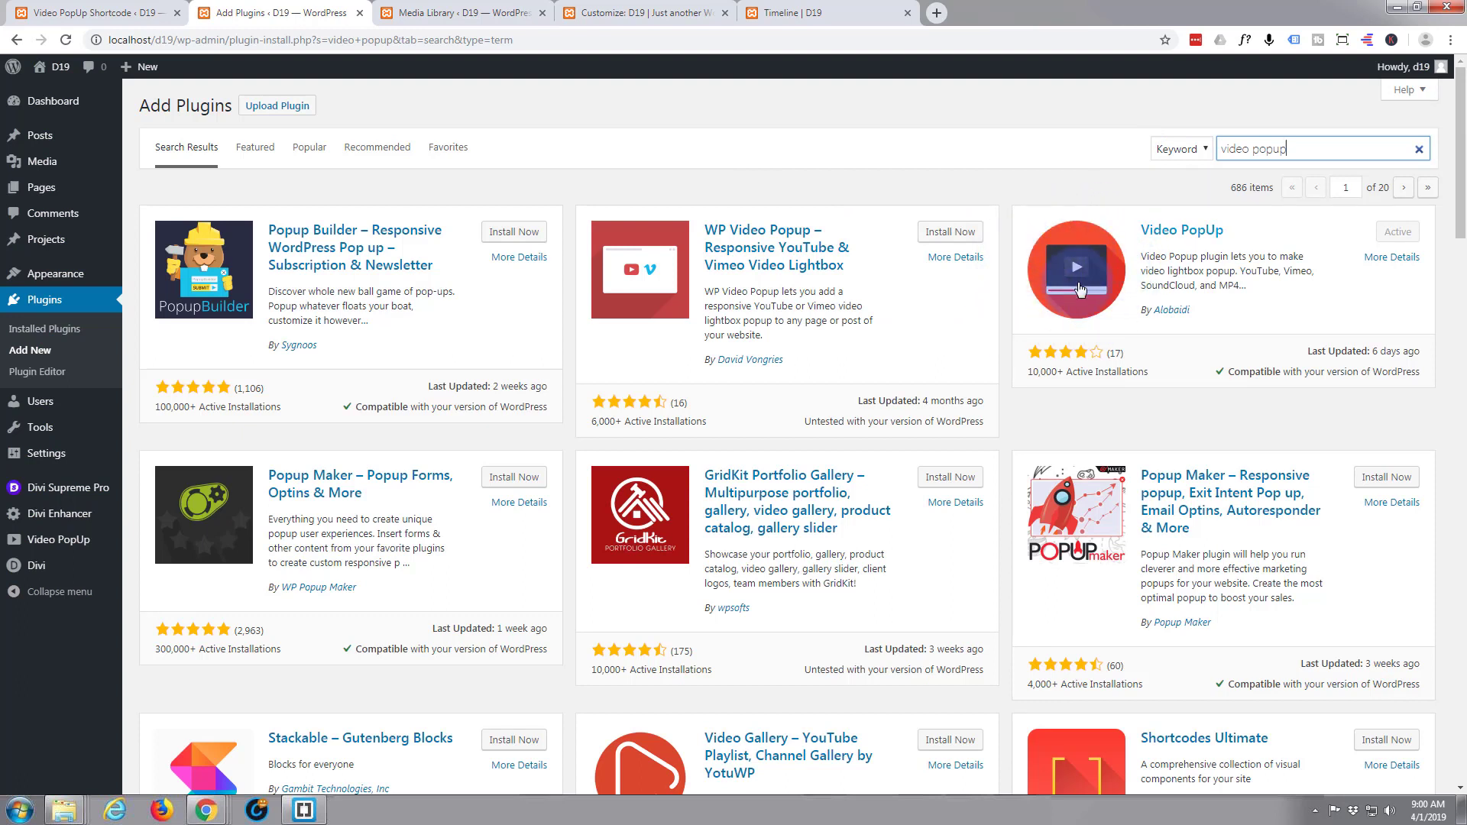
click(1209, 316)
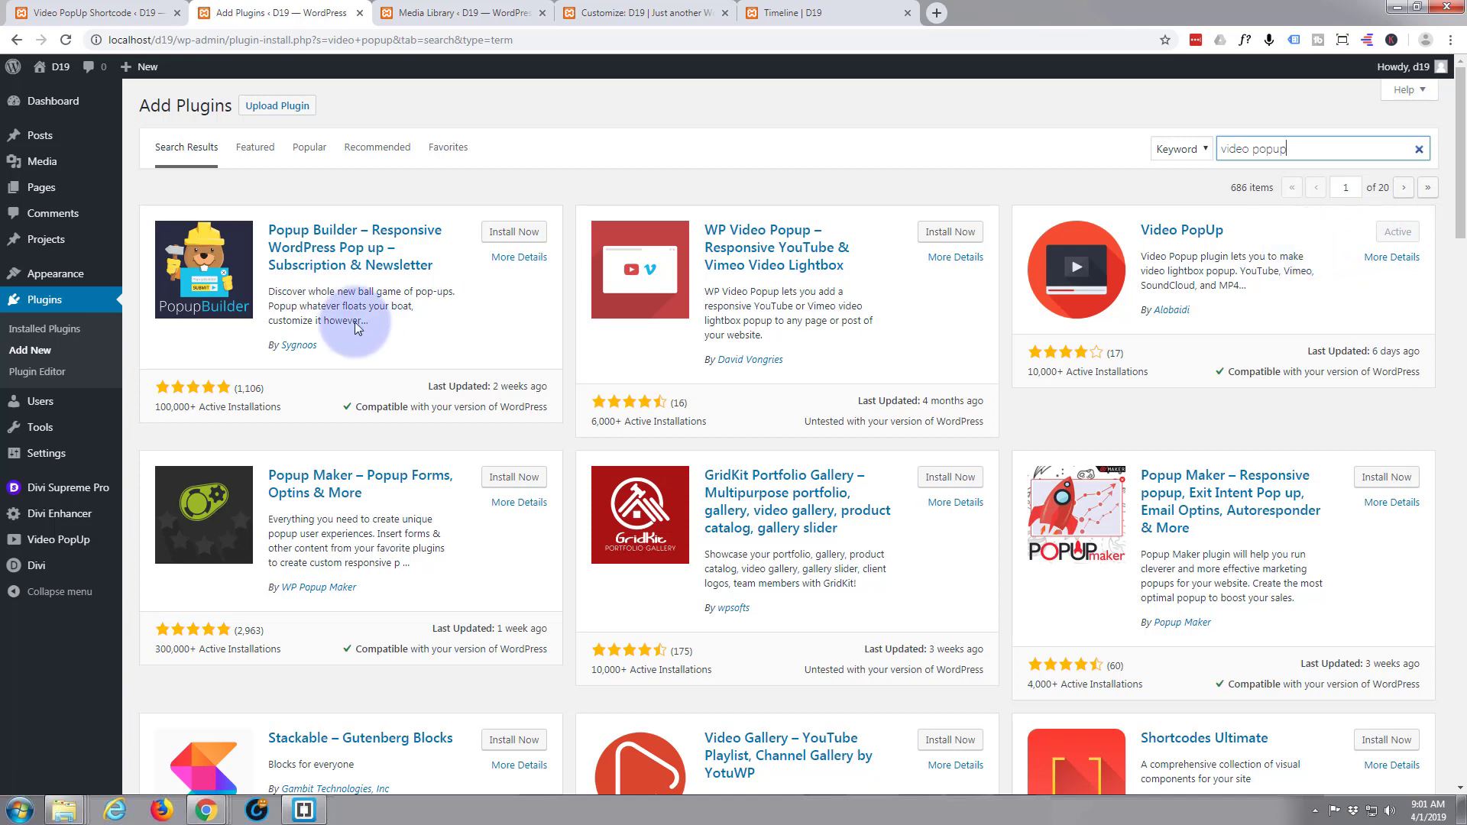
mouse_move(36, 547)
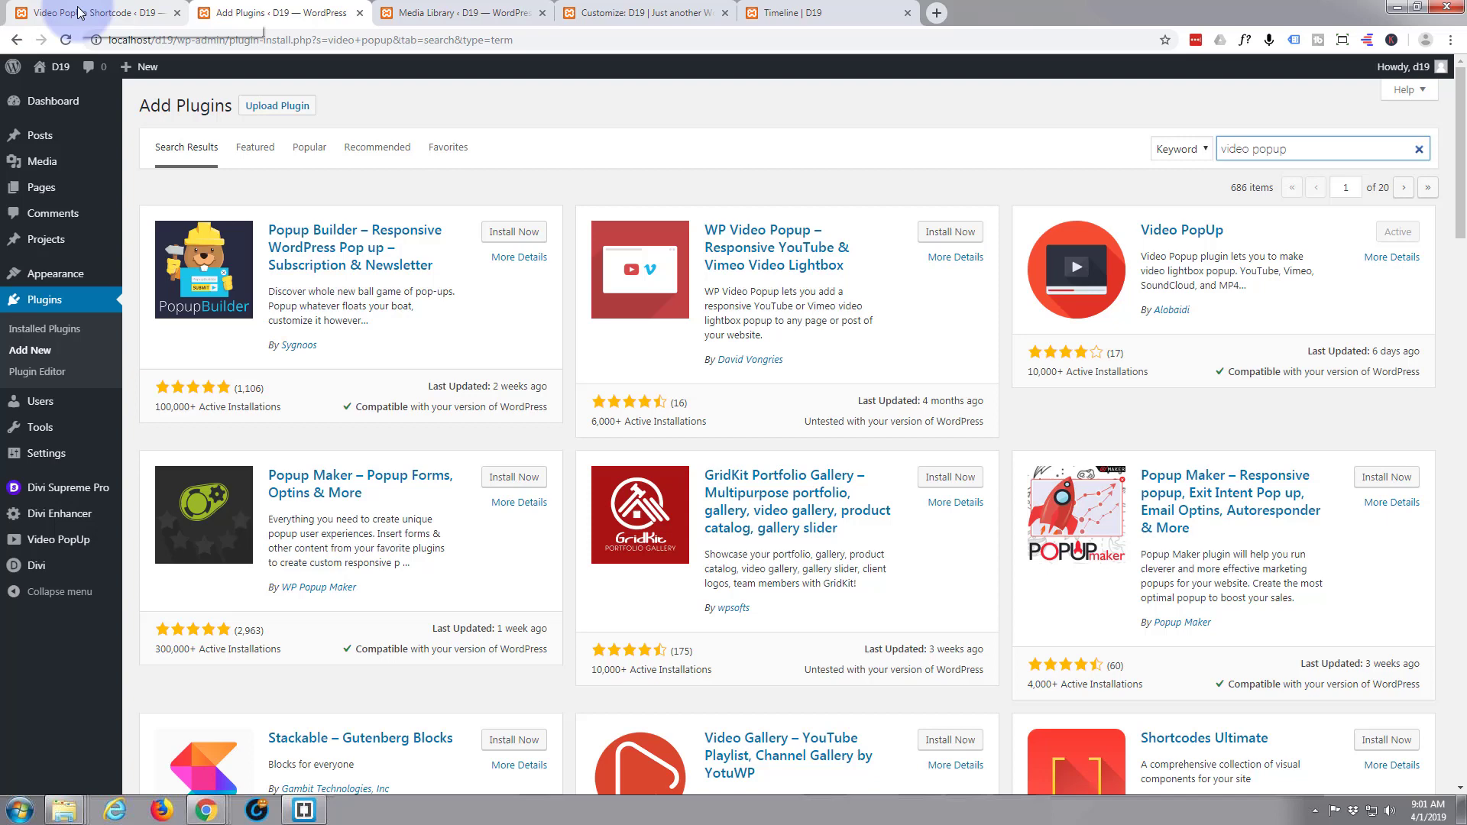
Show the Video PopUp Shortcode usage page listing the url, text and img attributes
click(79, 13)
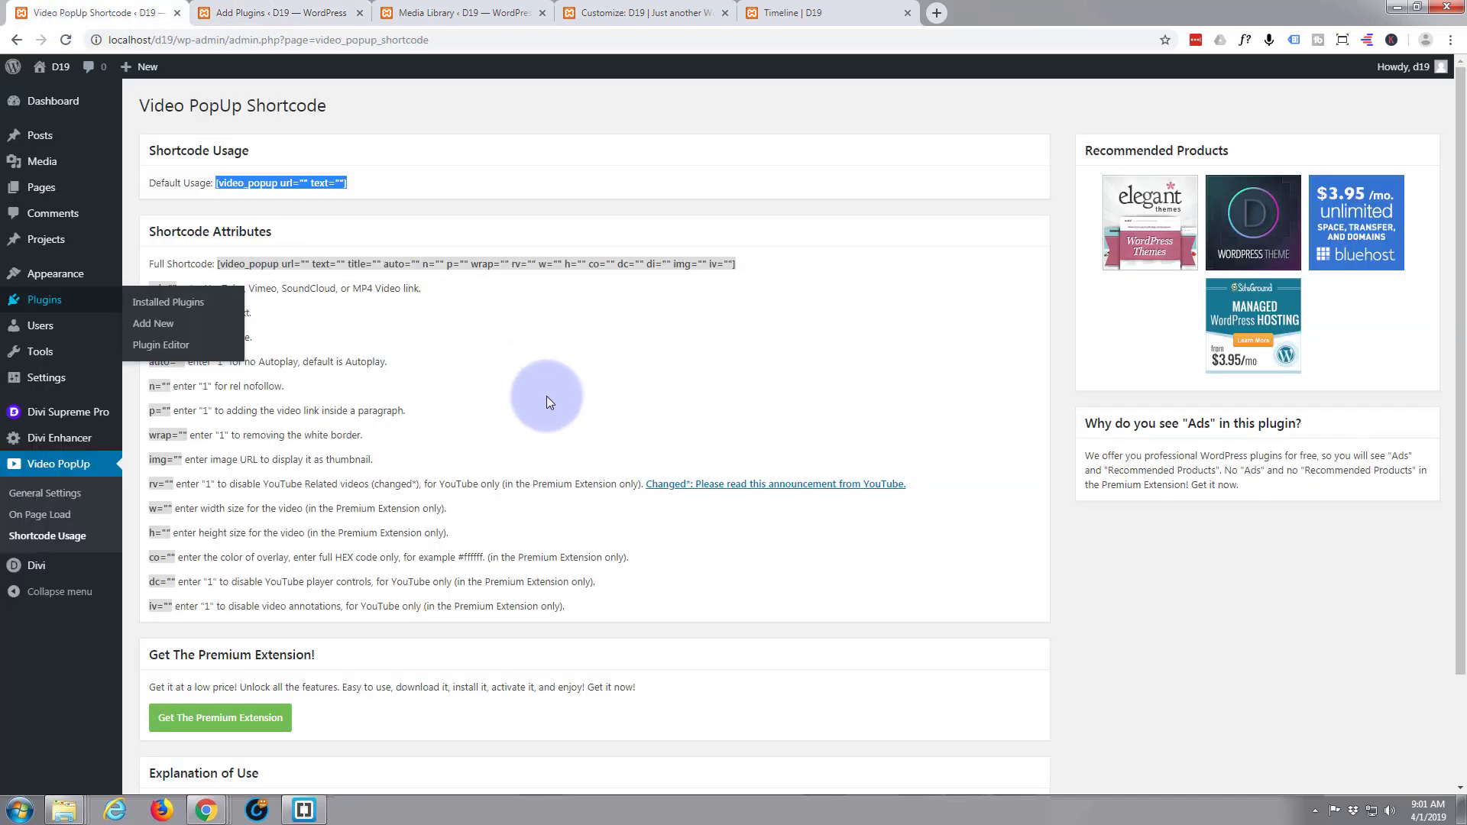
click(544, 396)
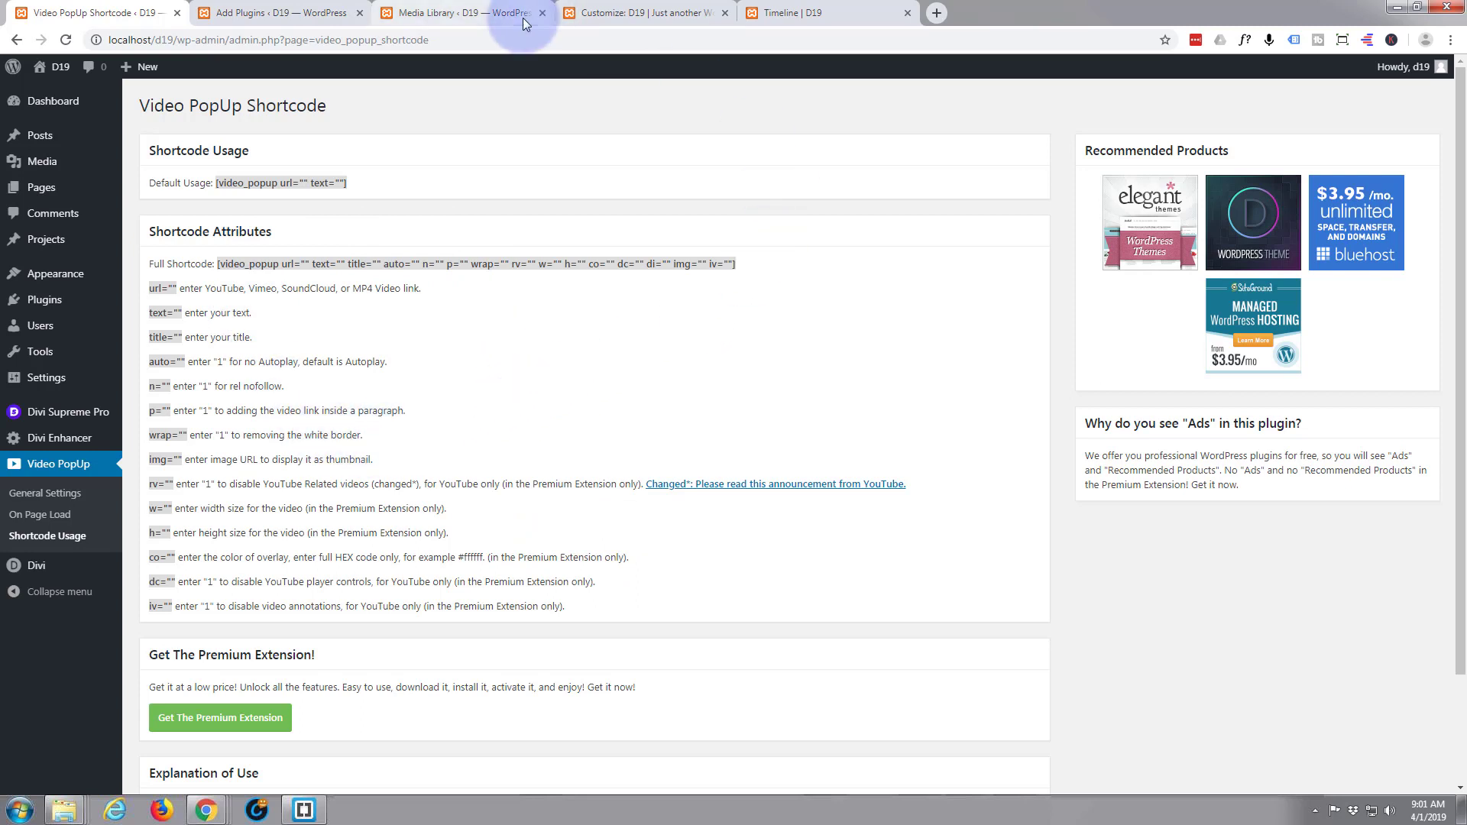
Open the Timeline page in the Visual Builder and delete the footer's text link and beach image modules
click(819, 15)
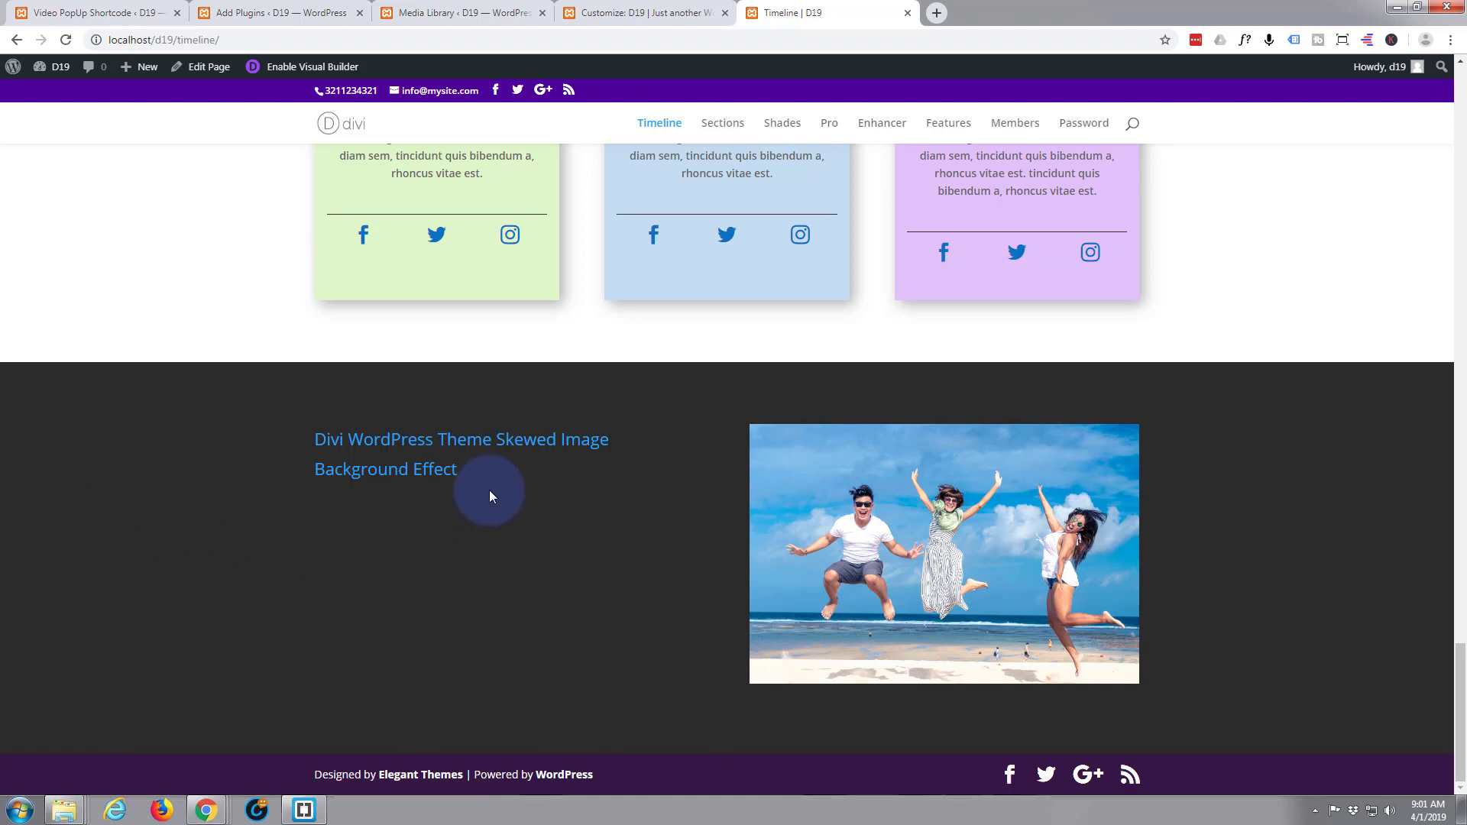
click(328, 66)
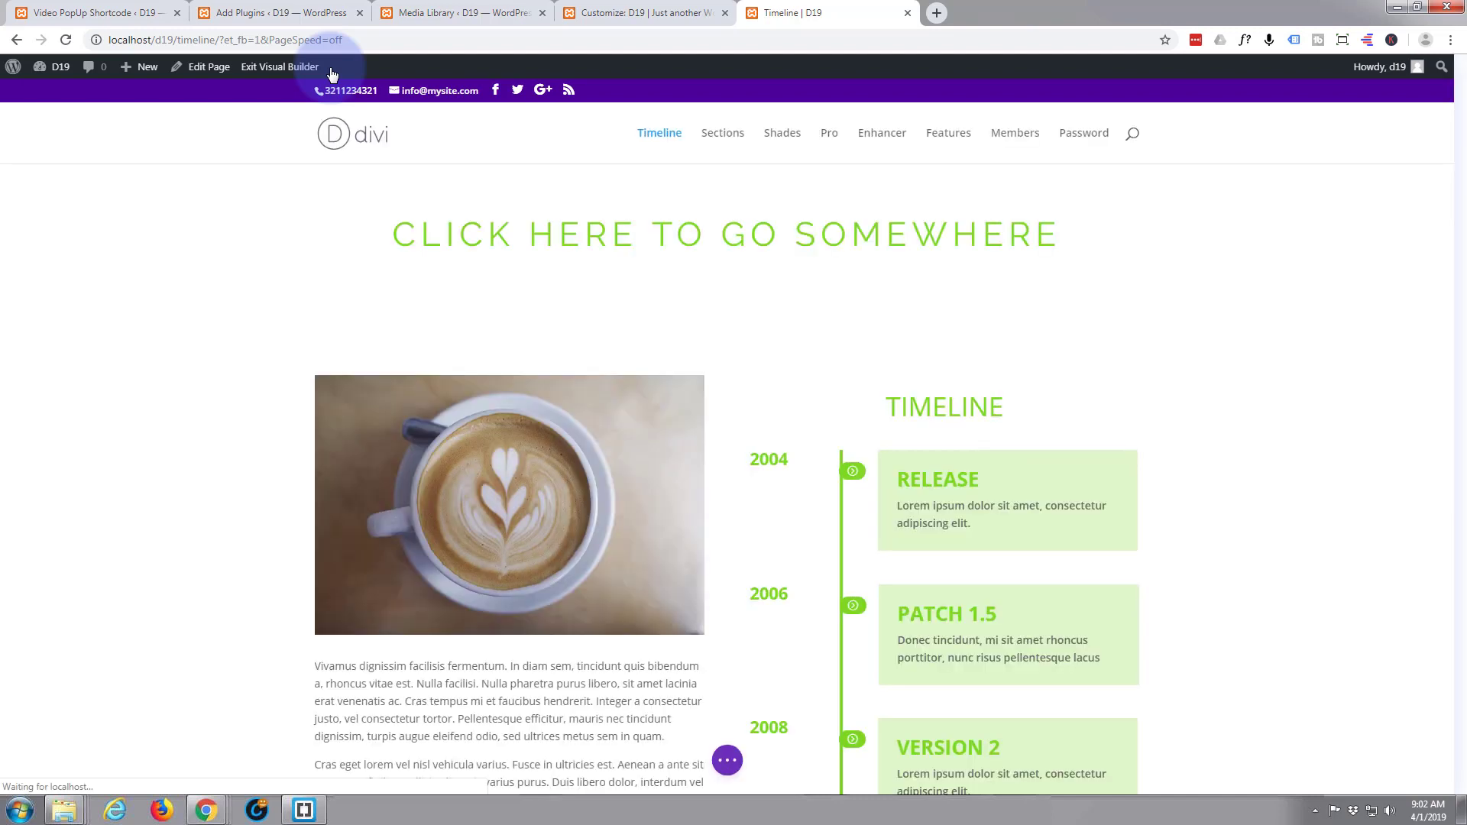
scroll(276, 401, down, 15)
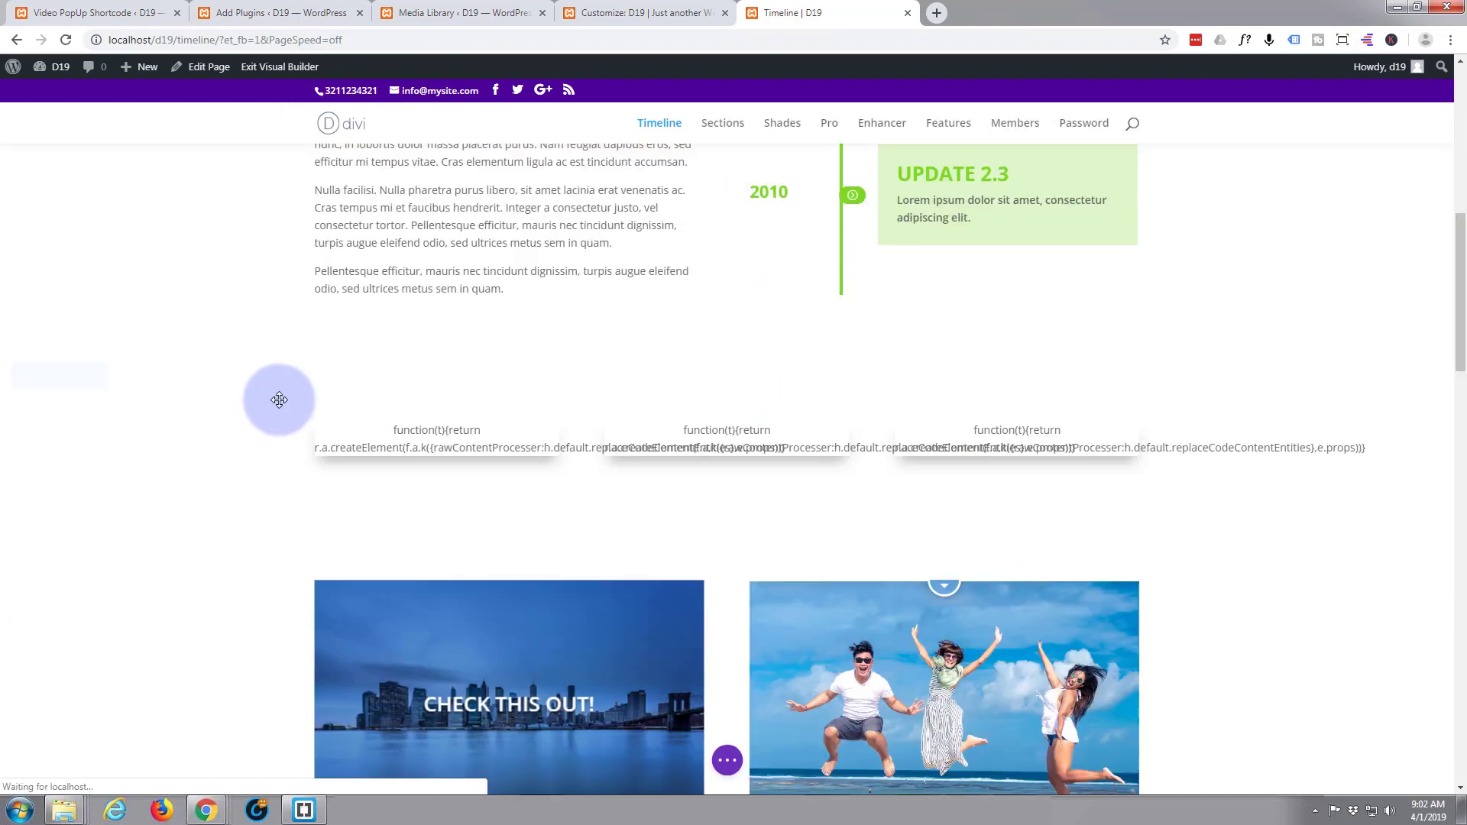
scroll(279, 399, down, 15)
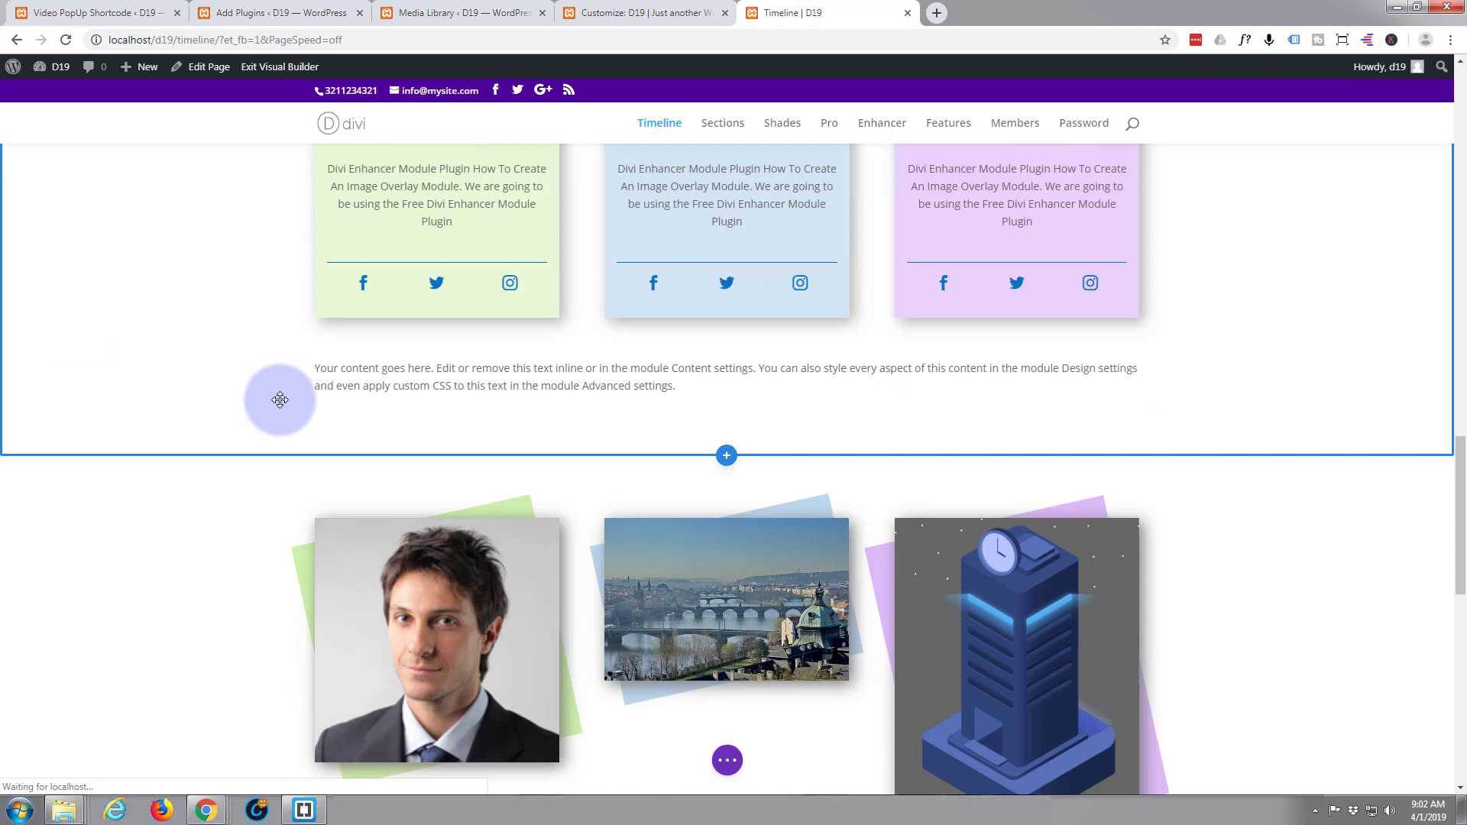
scroll(281, 400, down, 4)
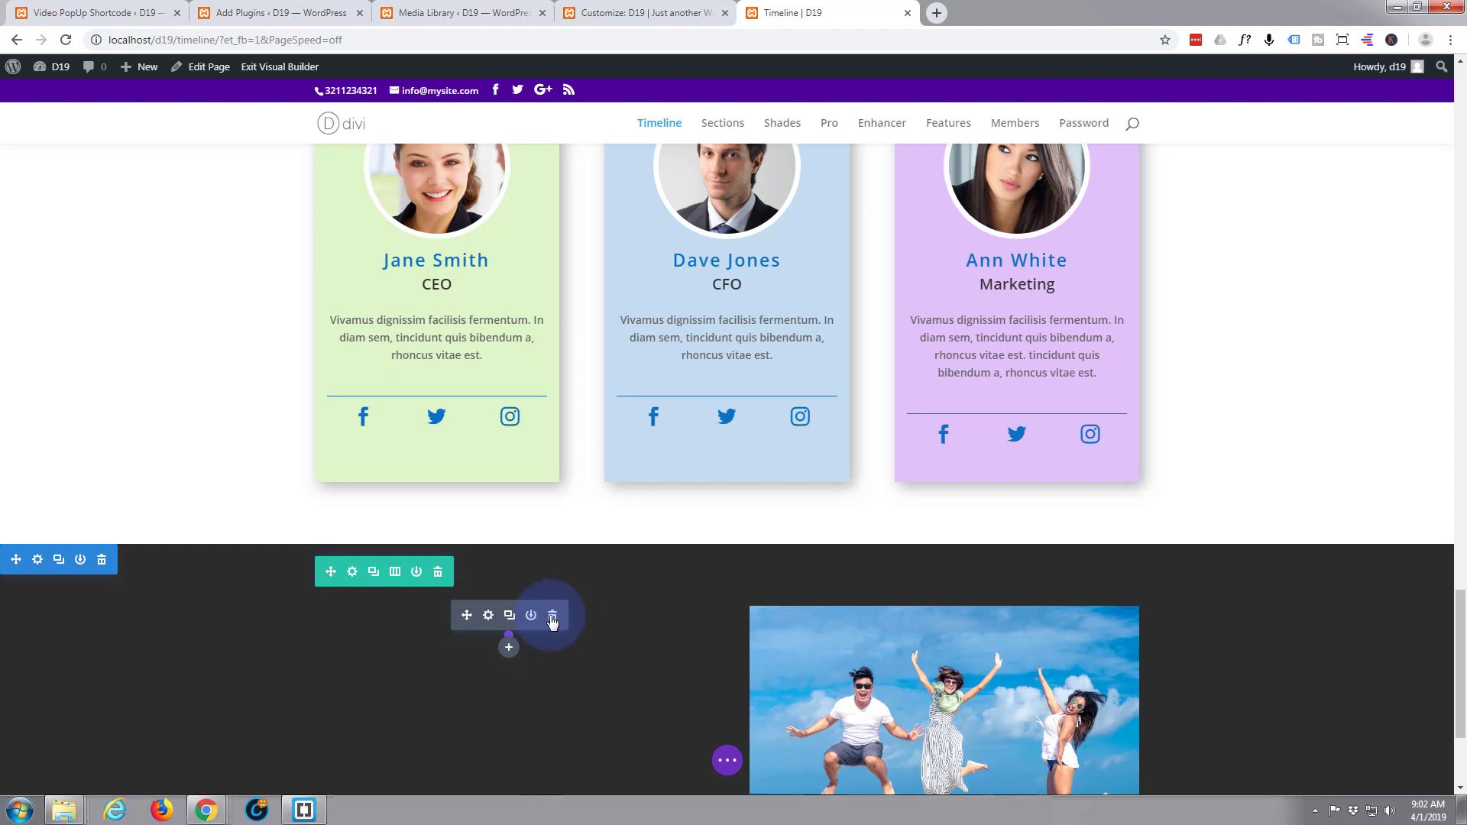
click(552, 614)
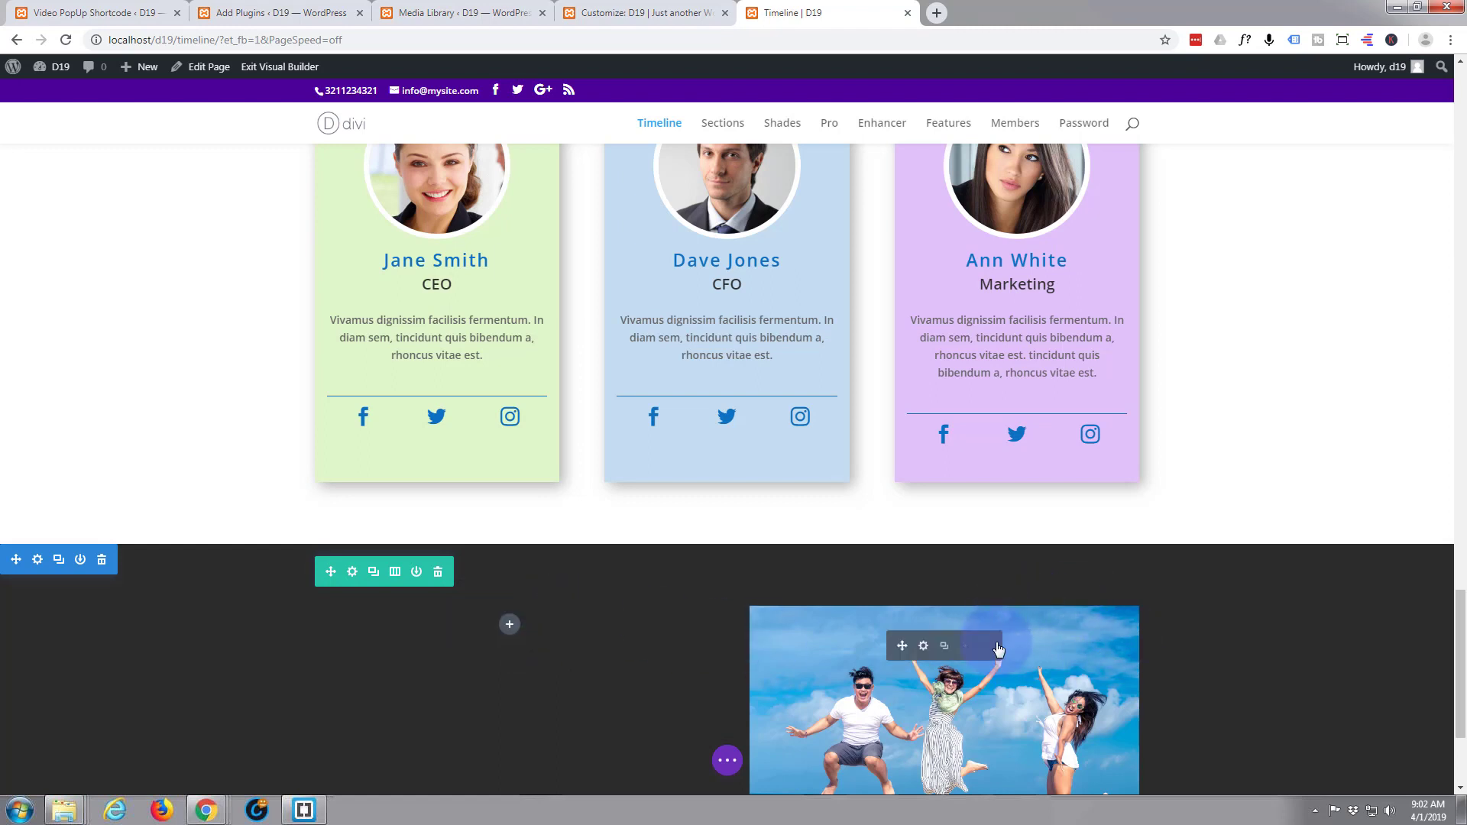
click(987, 648)
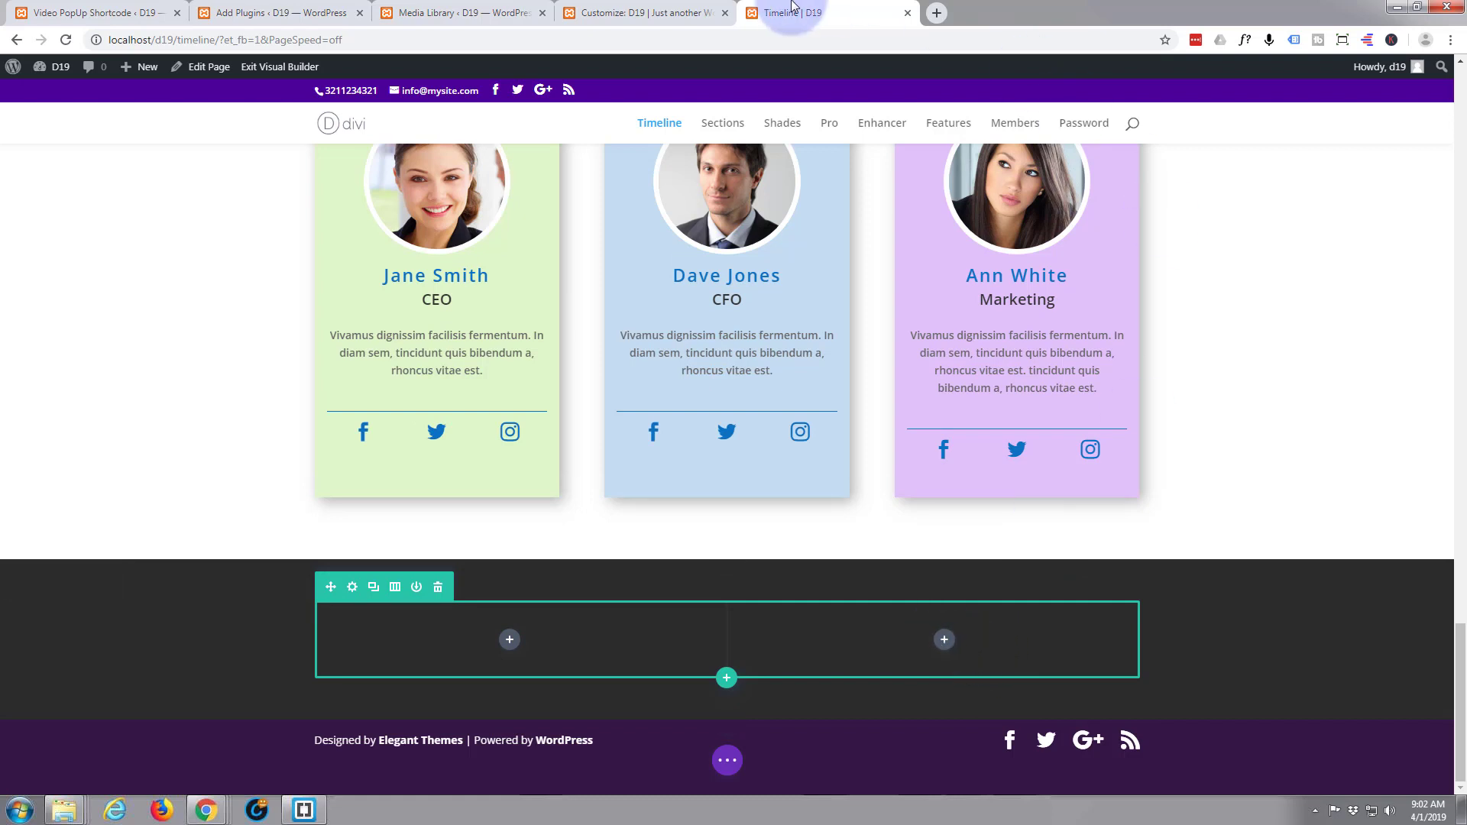
click(126, 17)
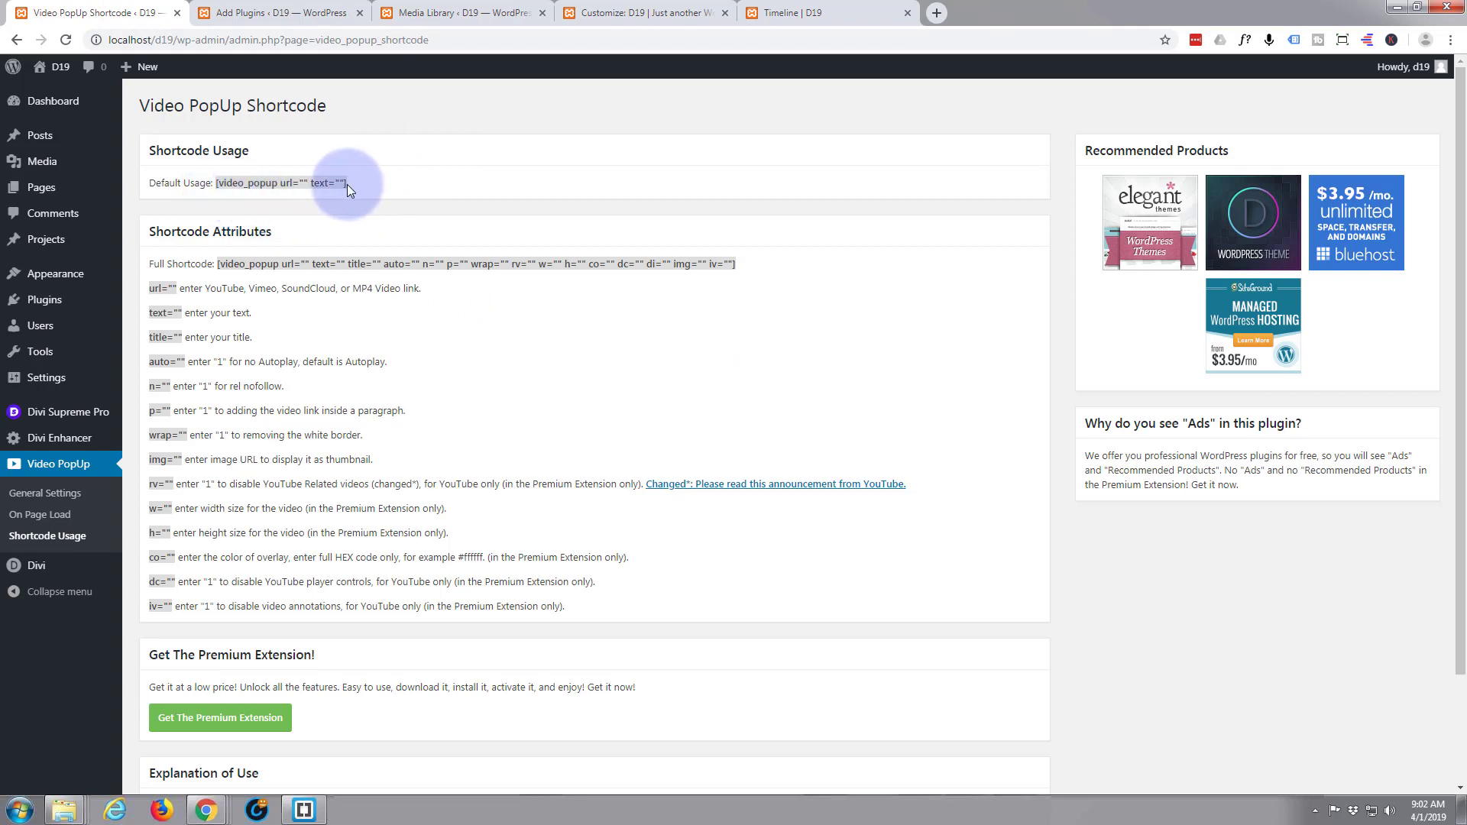
drag(347, 185, 214, 186)
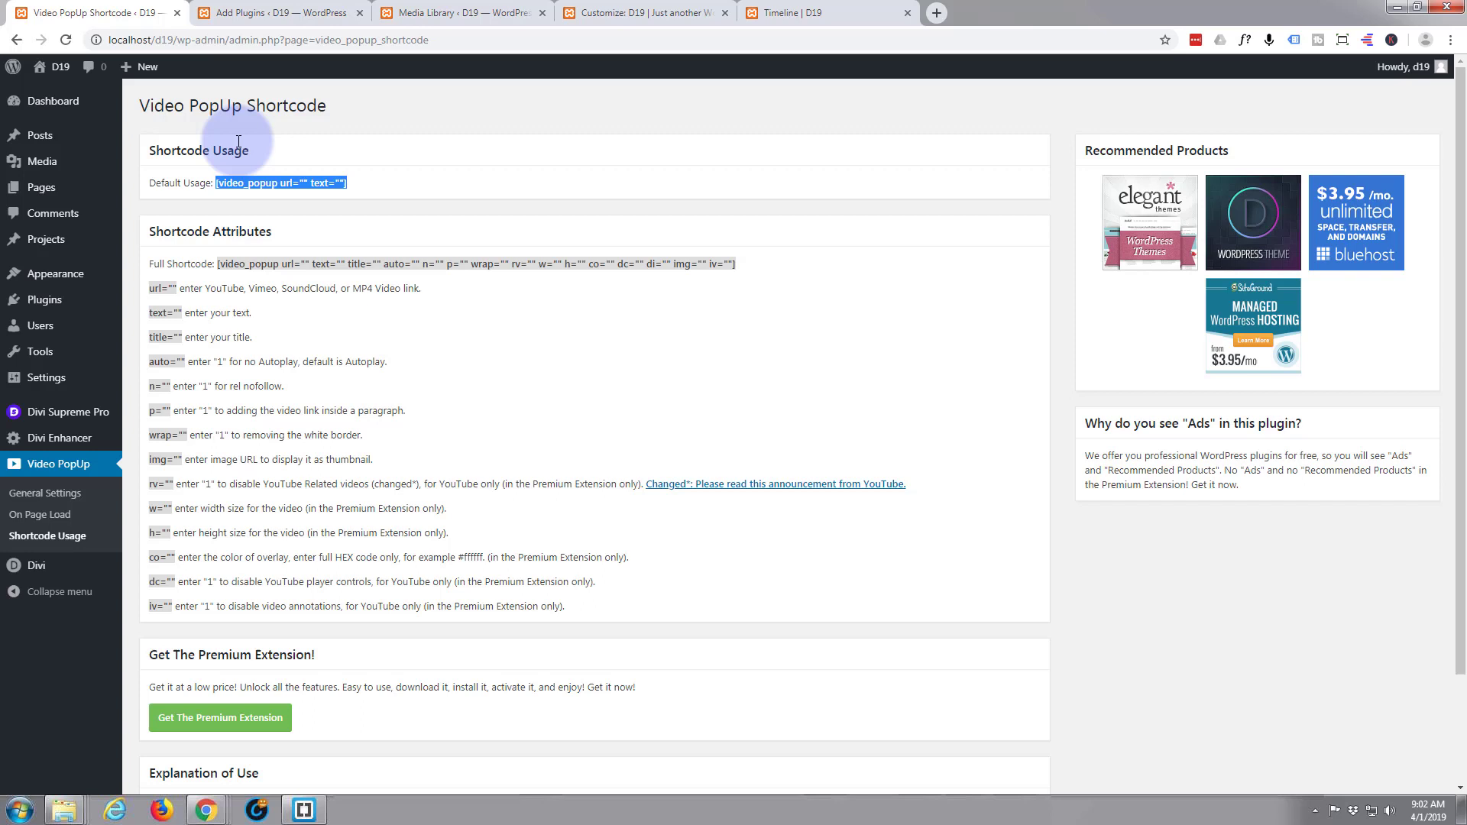
click(783, 16)
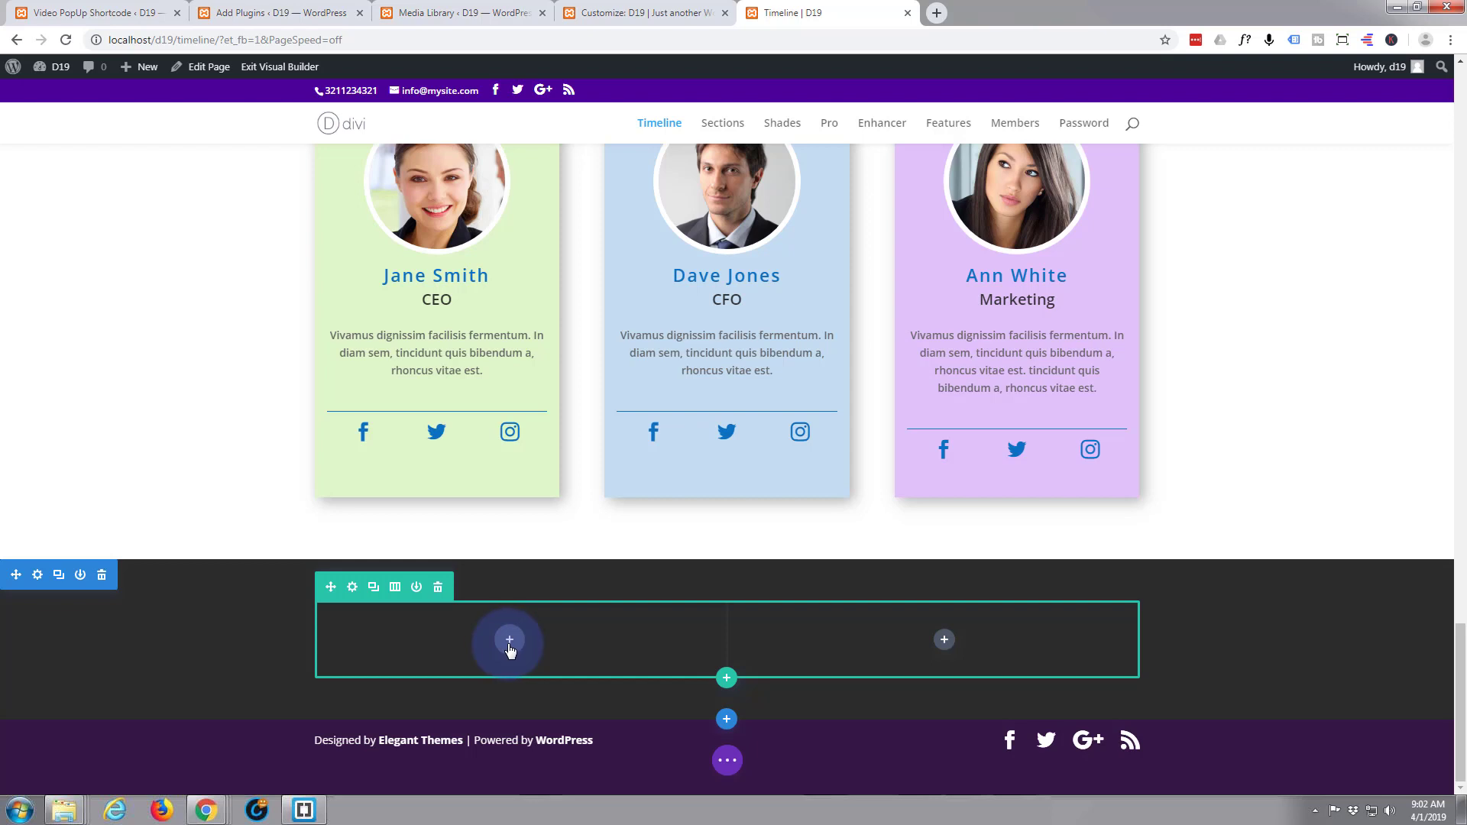
Insert a Text module into the left footer column and switch its Content editor to Visual
click(508, 640)
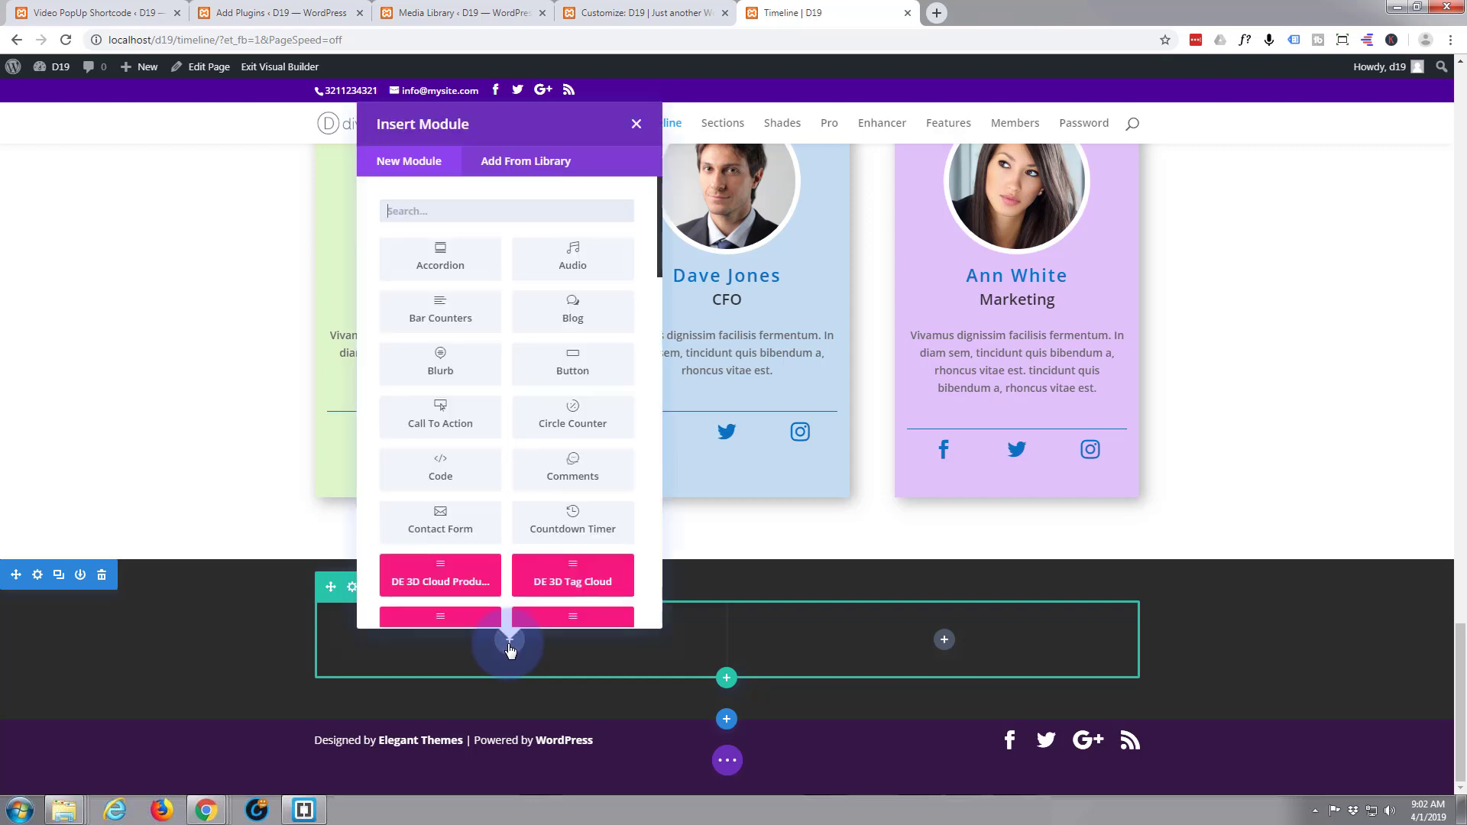
scroll(486, 267, down, 2)
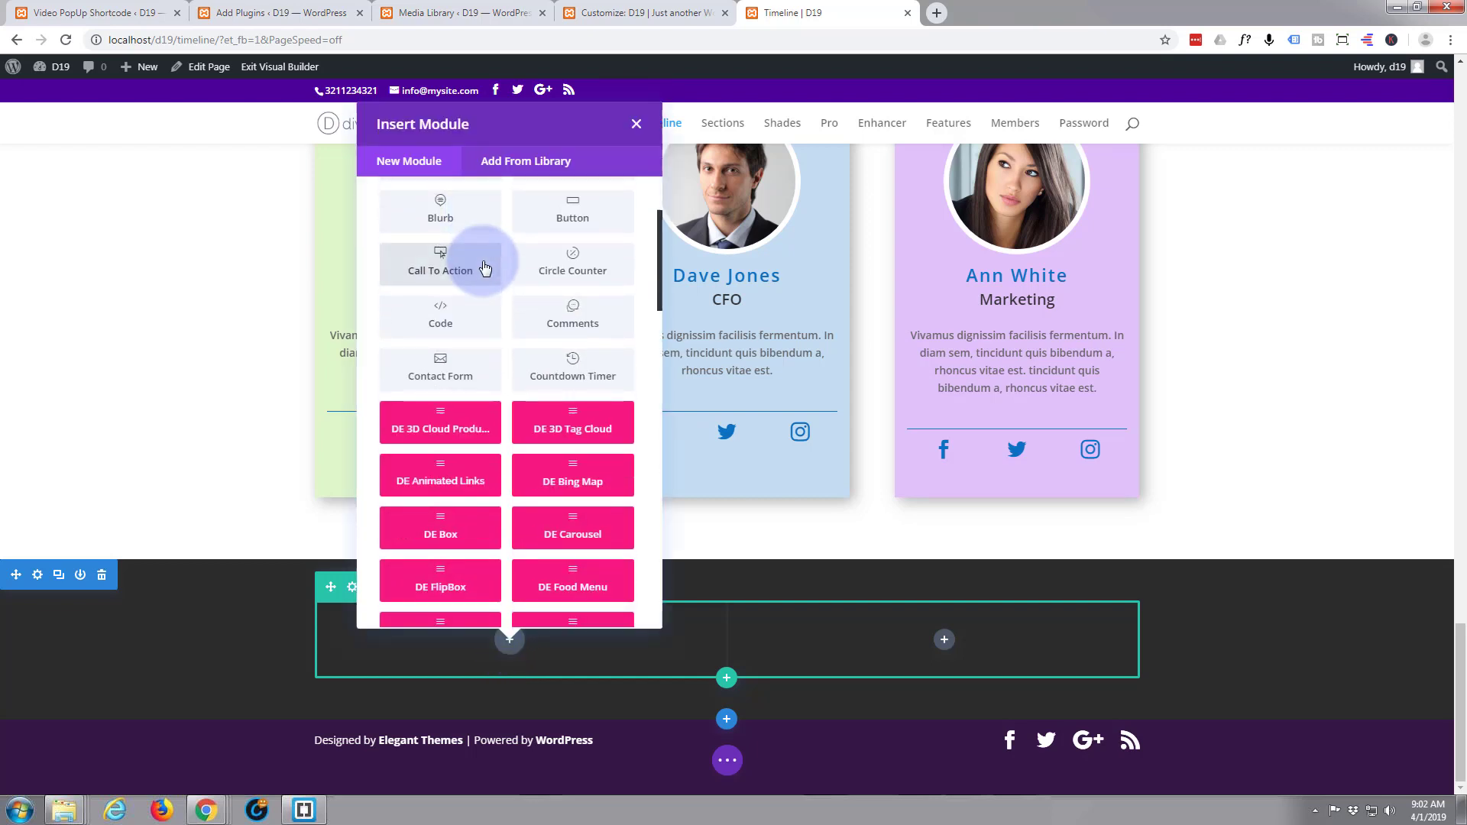
scroll(484, 268, down, 1)
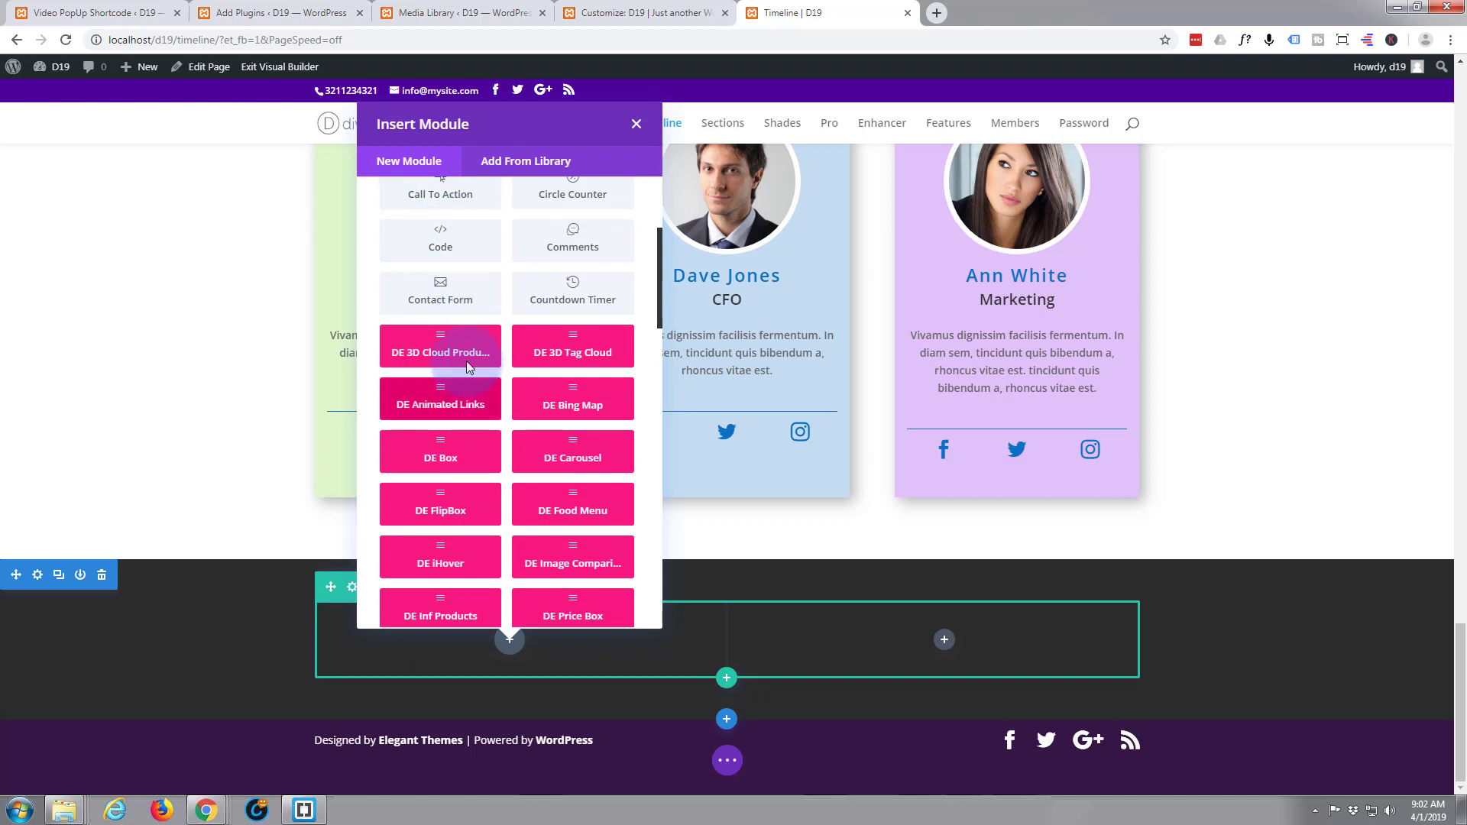
scroll(454, 428, down, 7)
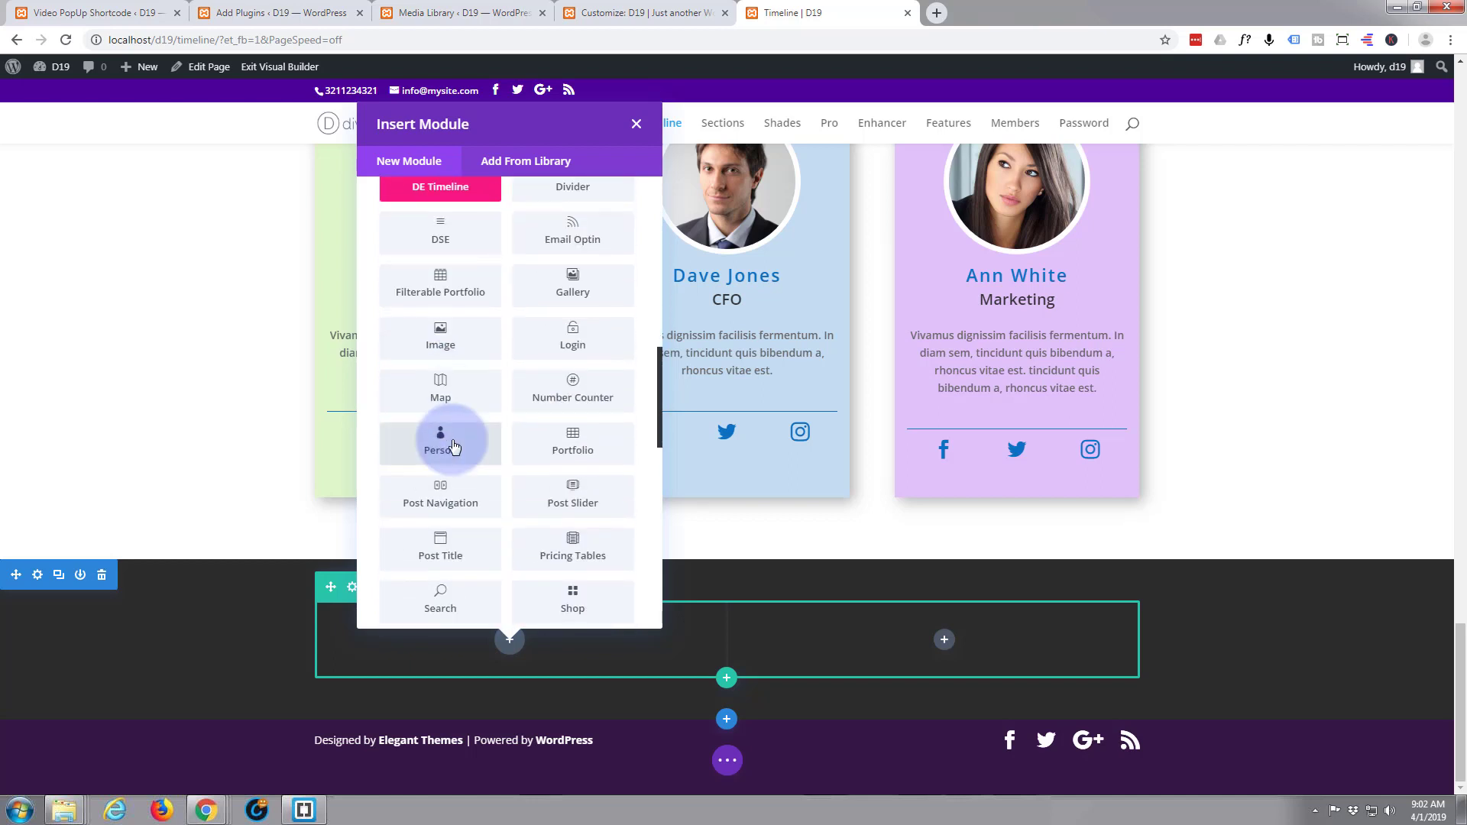
scroll(453, 445, down, 5)
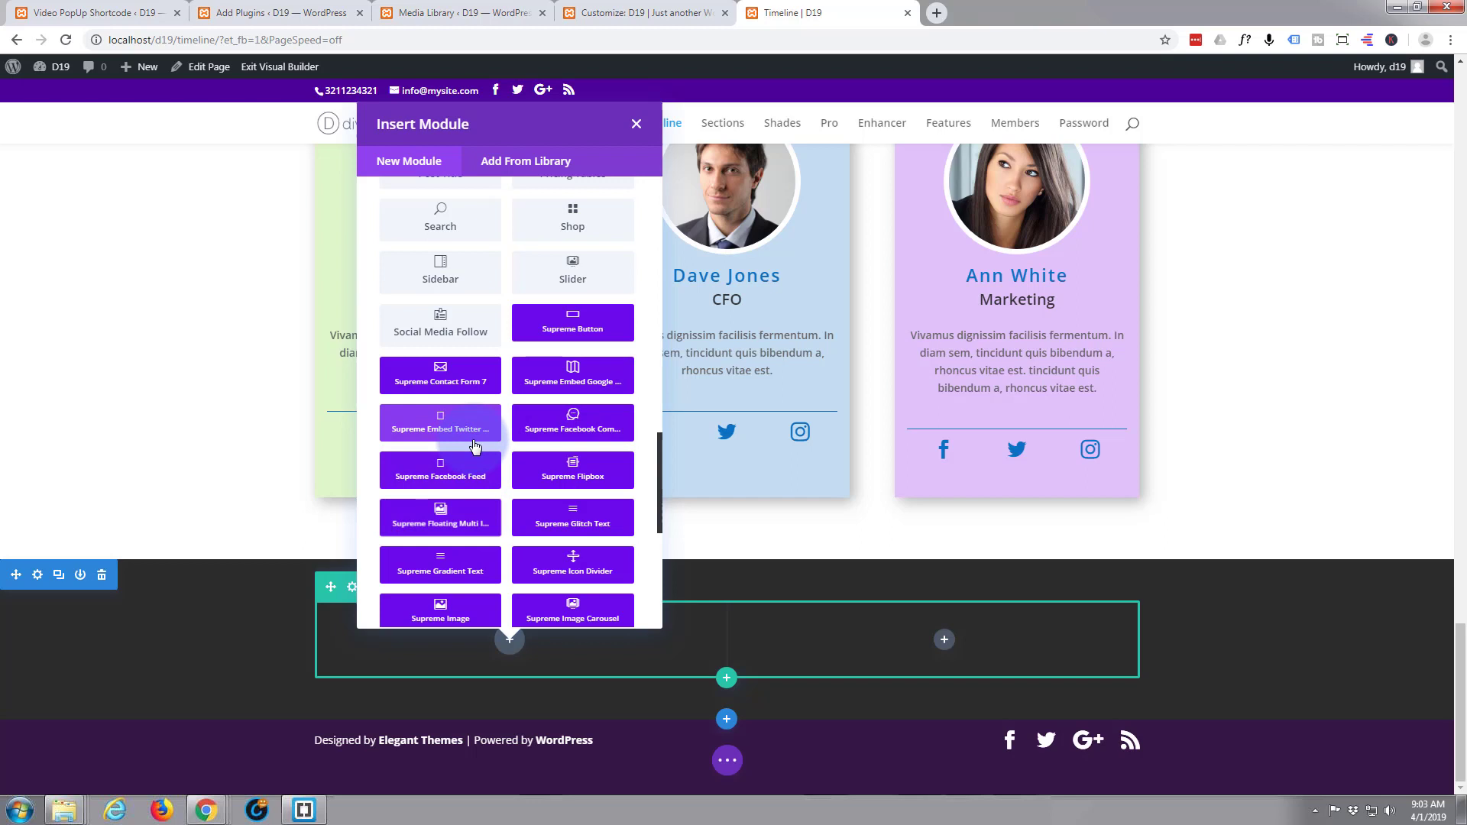
scroll(474, 445, down, 5)
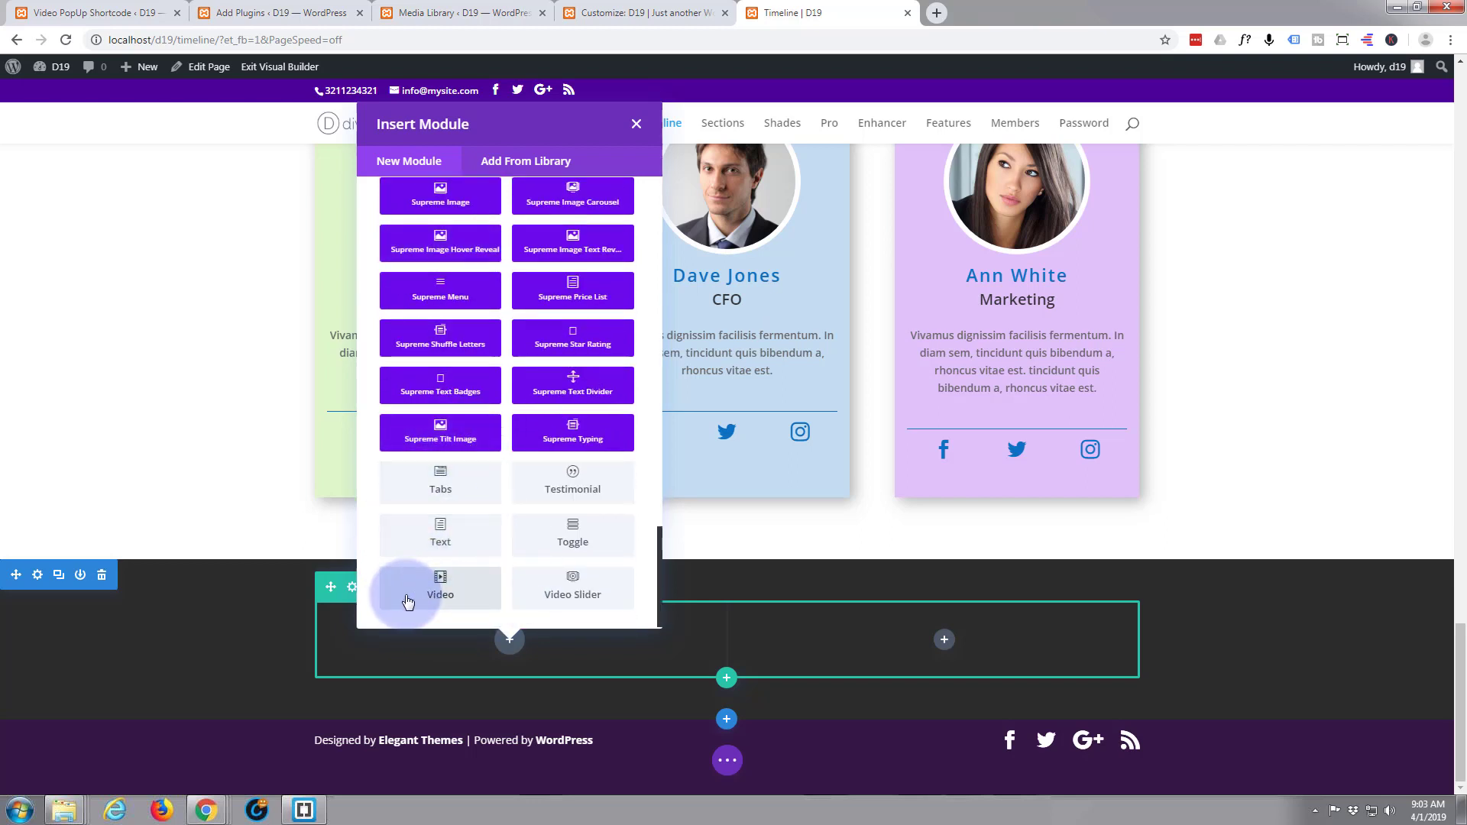
click(465, 547)
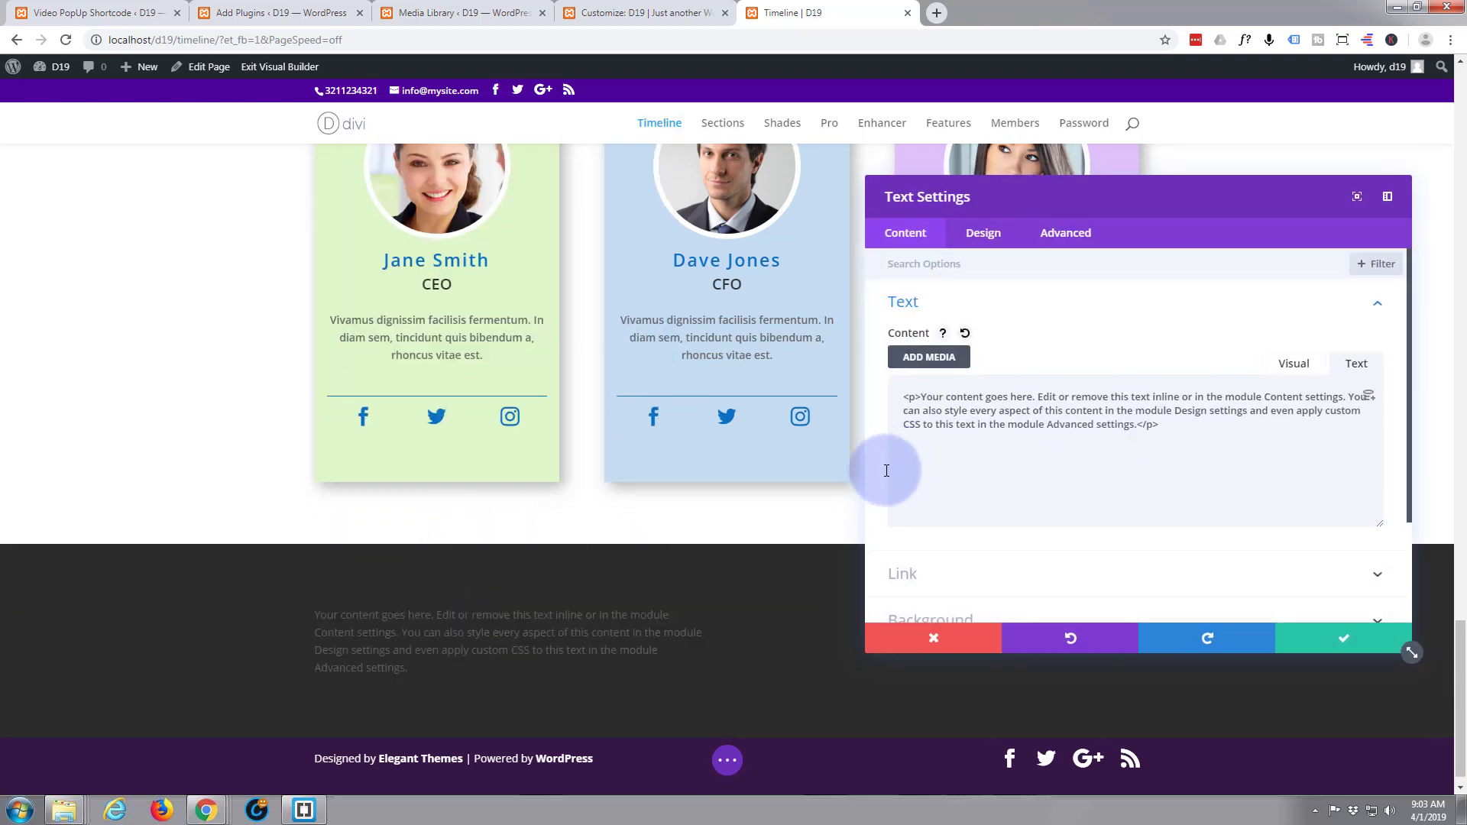
click(1295, 364)
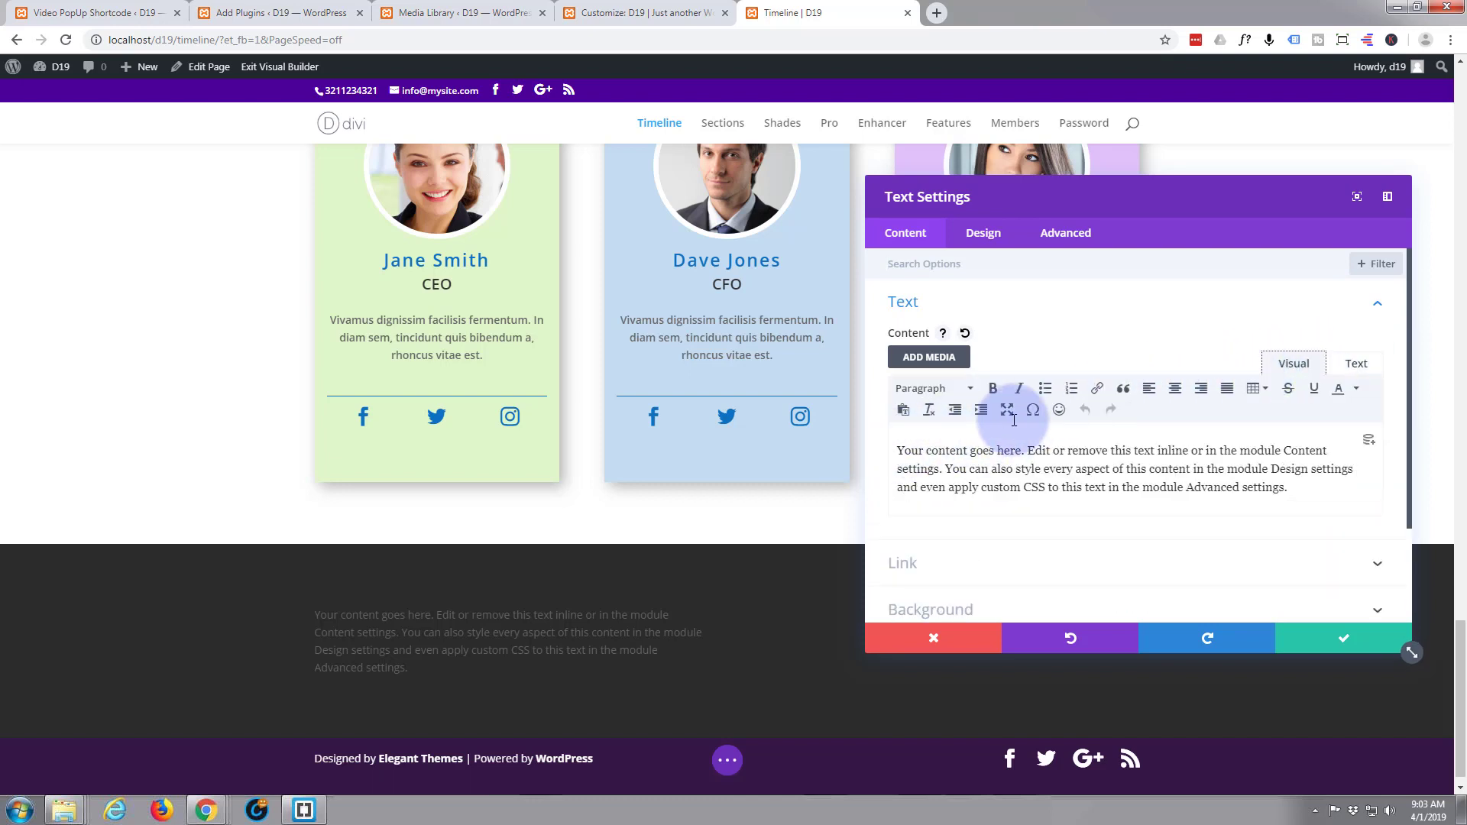
click(1359, 367)
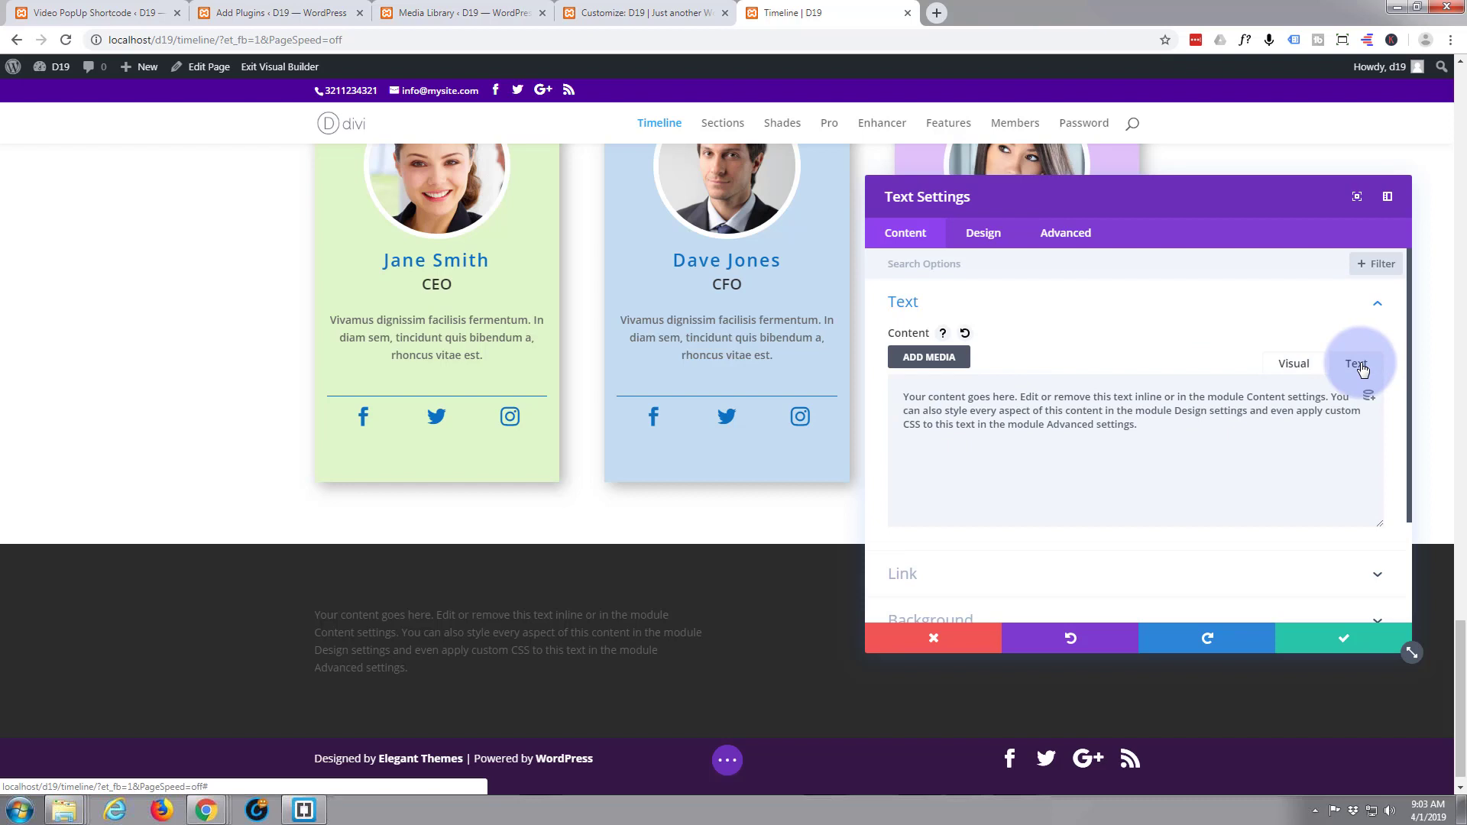
drag(902, 398, 1146, 425)
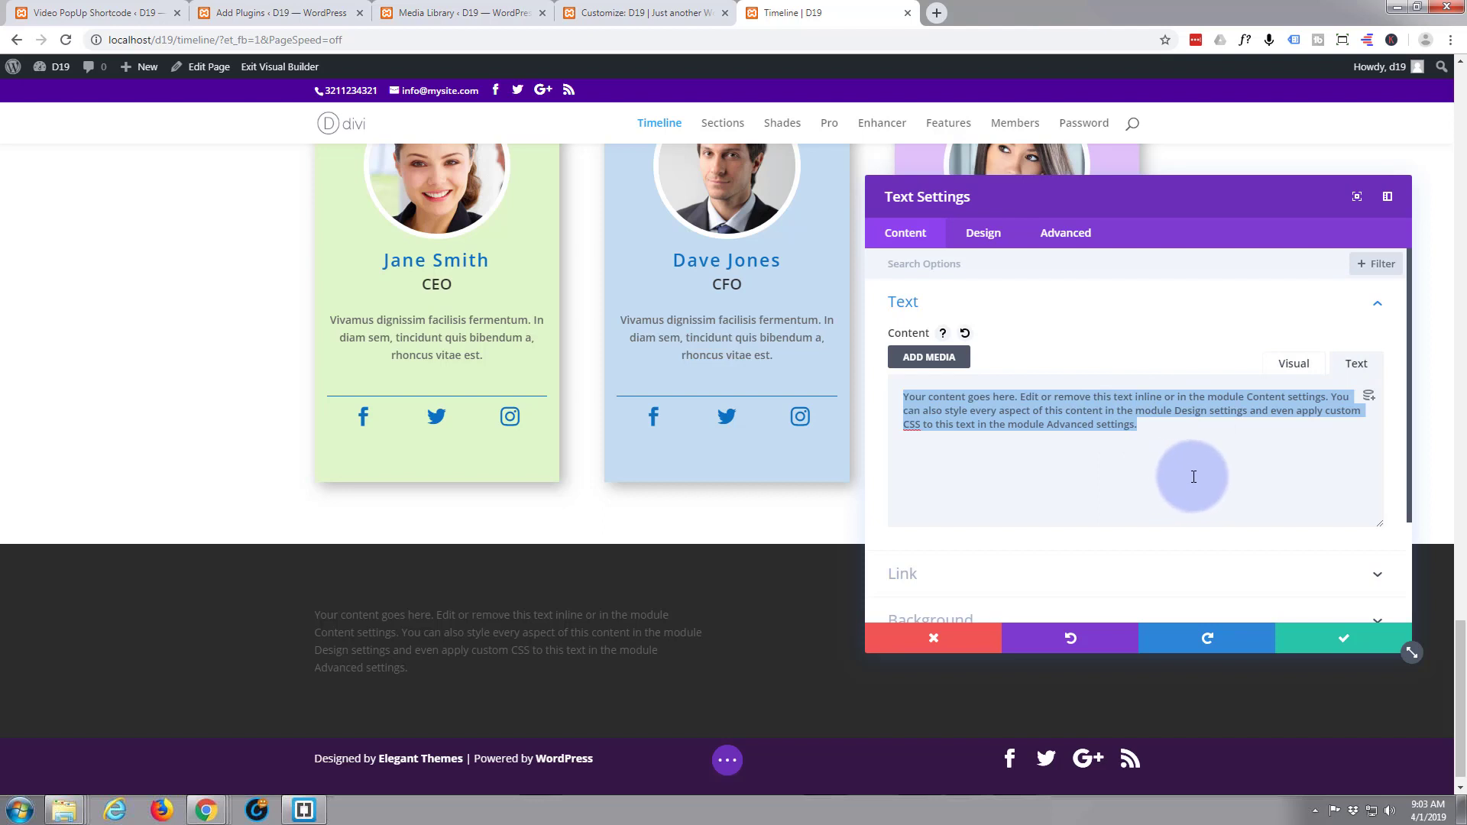
text([video_popup url="" text=""])
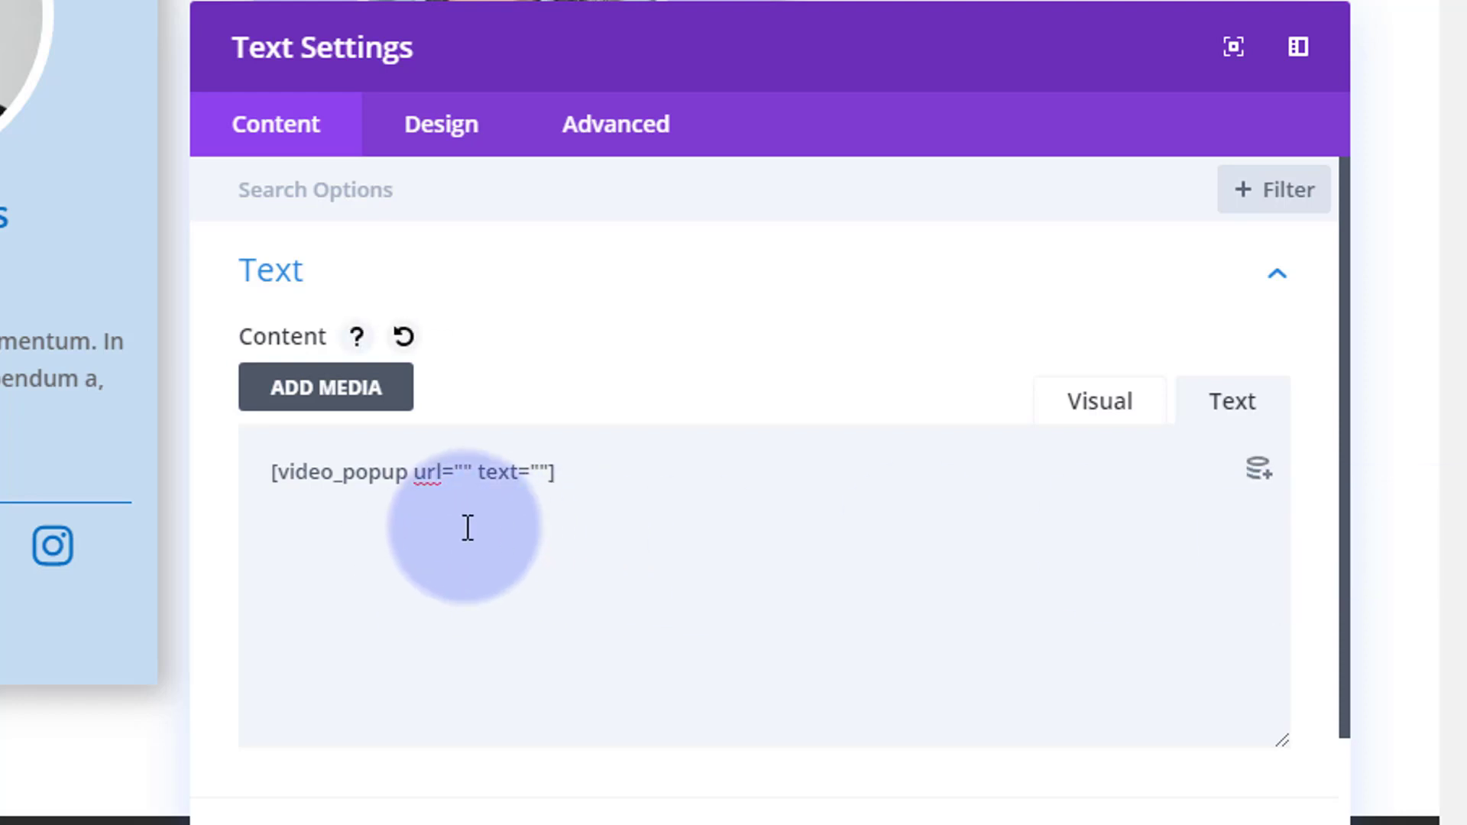
click(463, 471)
text(https://youtu.be/7vANkW5d8k8)
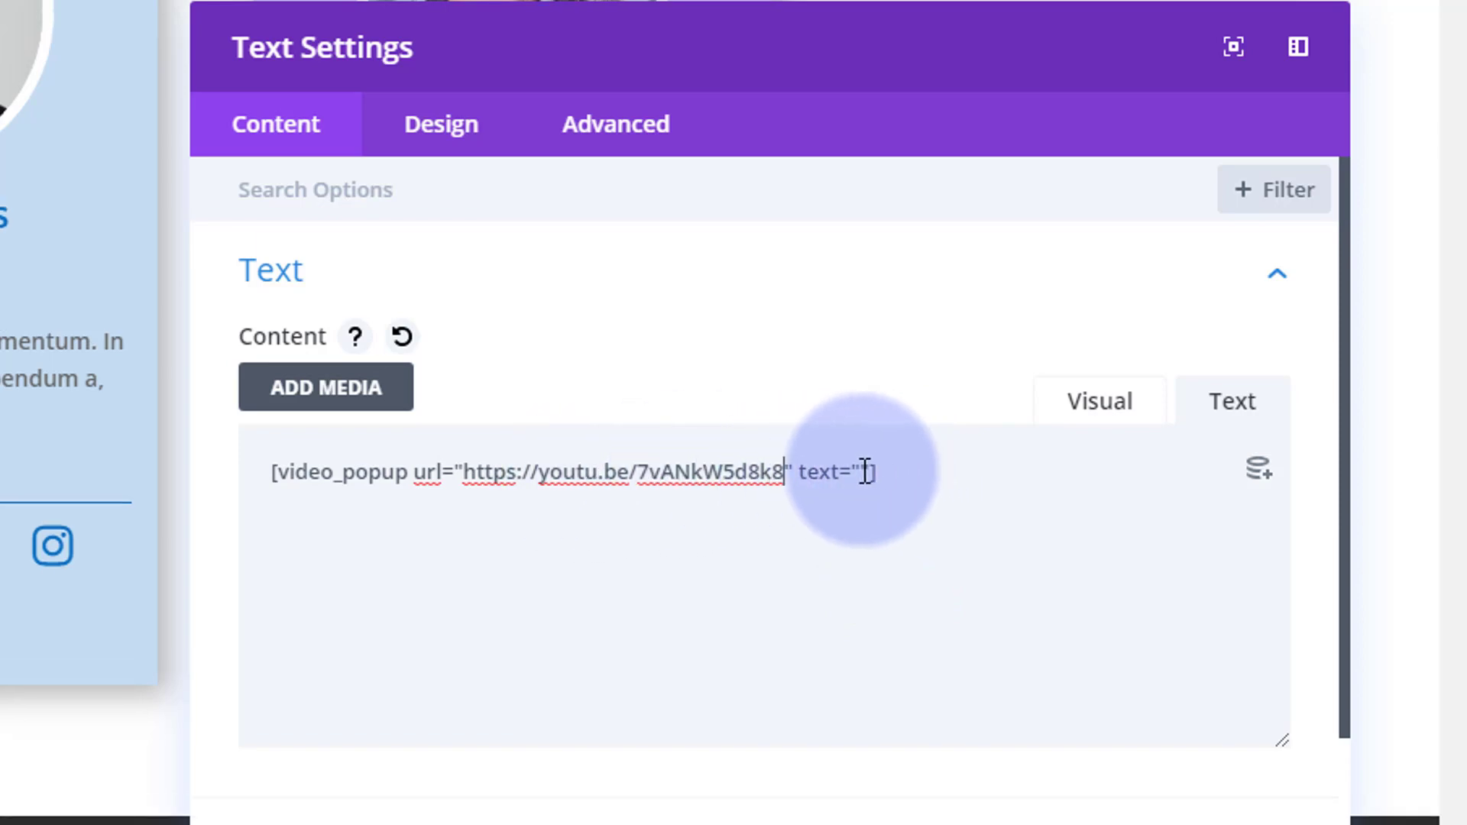
click(859, 471)
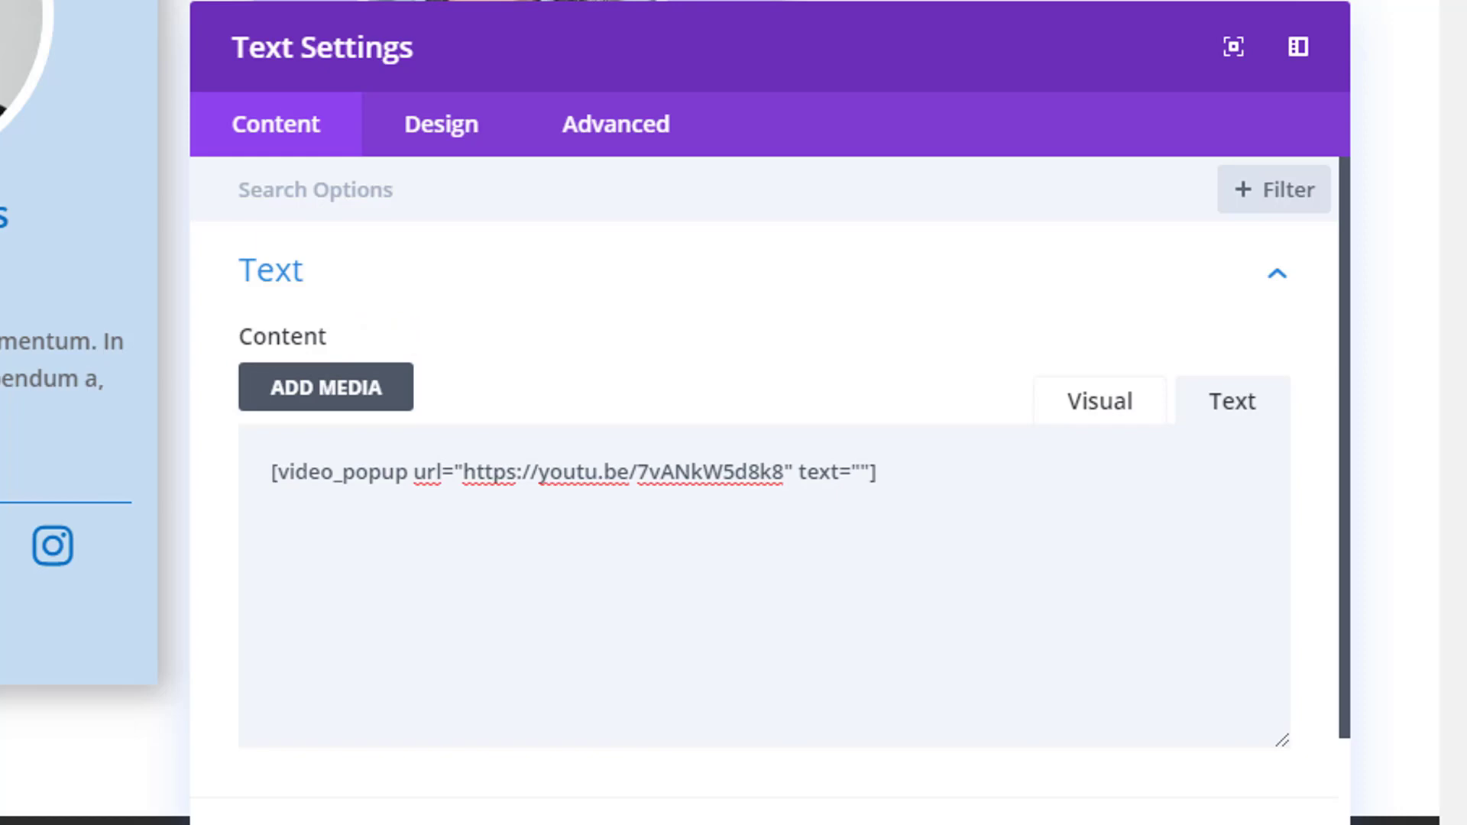
click(862, 472)
text(Divi Wordpress Theme Skewed Image Background Effect)
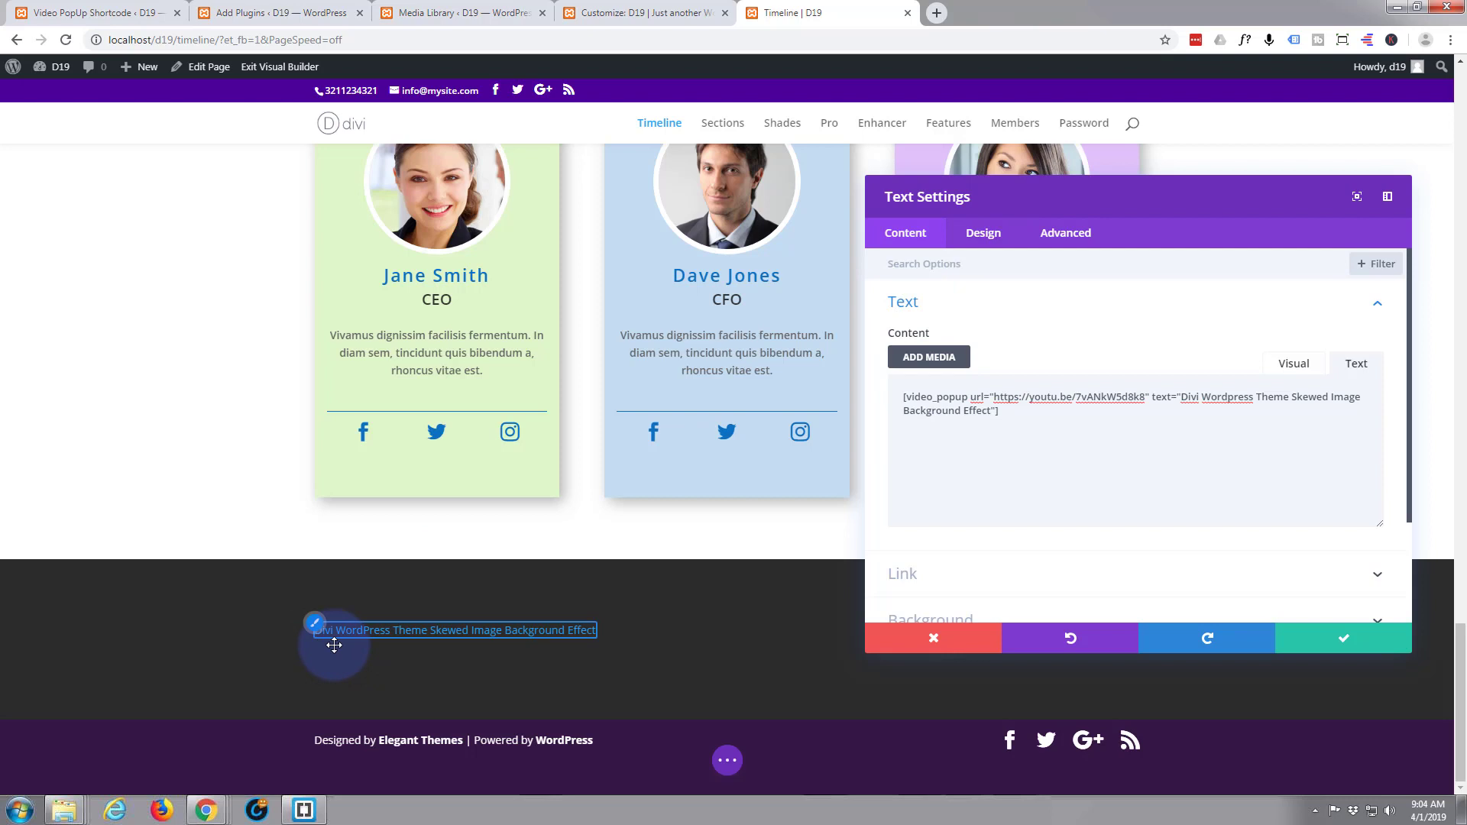
Give the footer link text a 23px size and 1.8em line height, then save the module
click(991, 237)
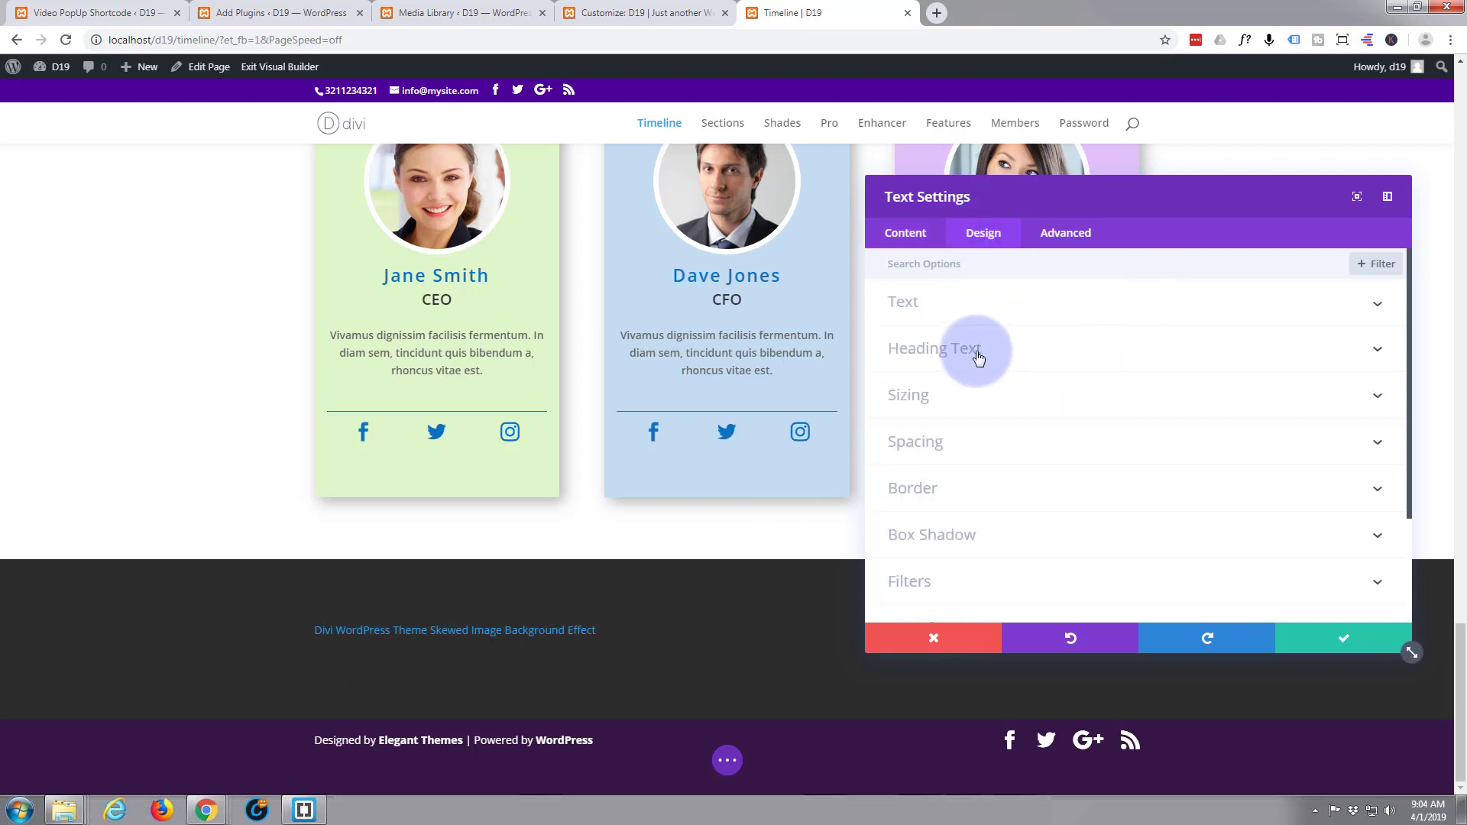
click(1026, 309)
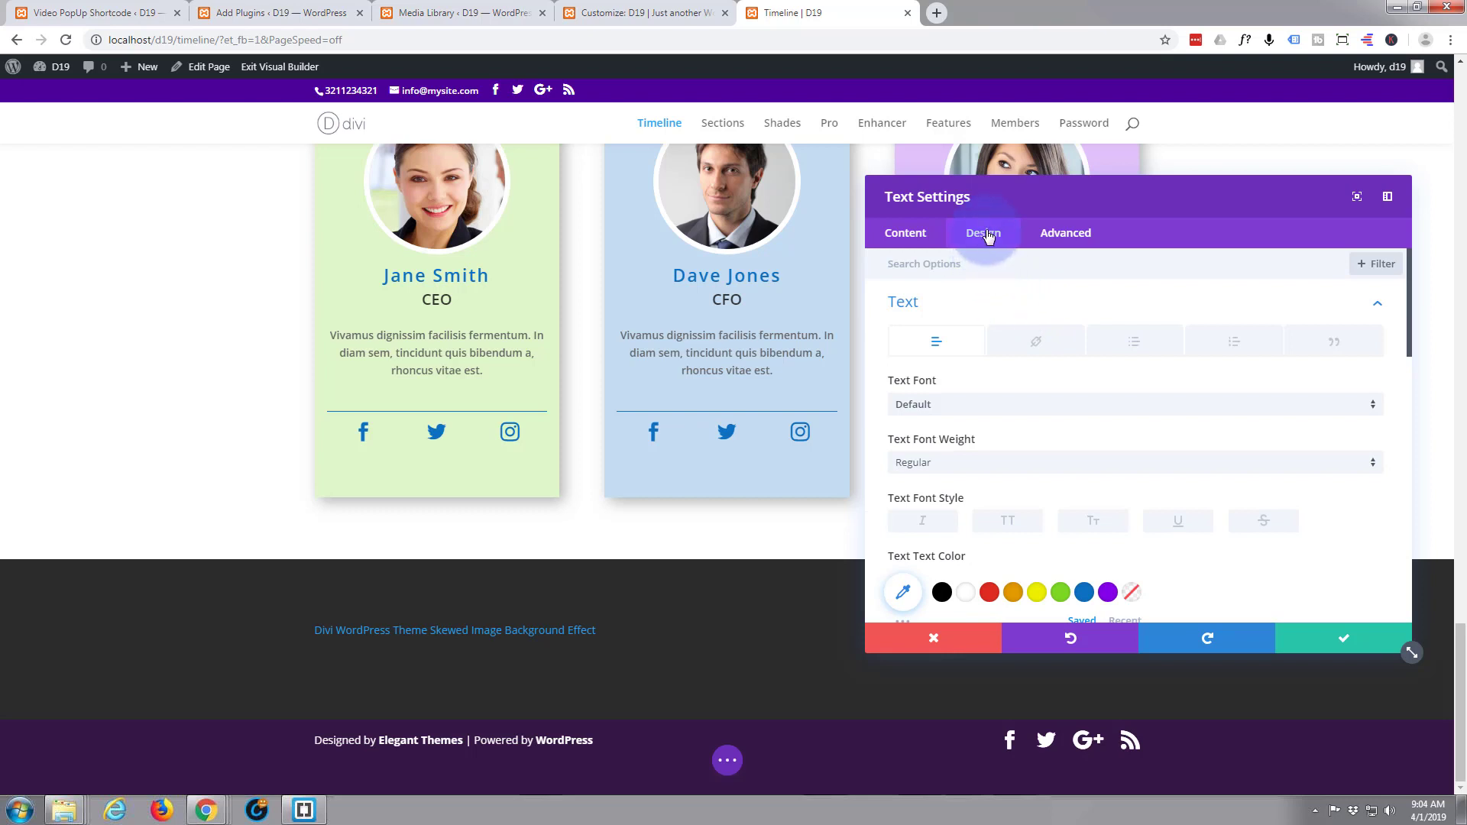
scroll(1039, 370, down, 2)
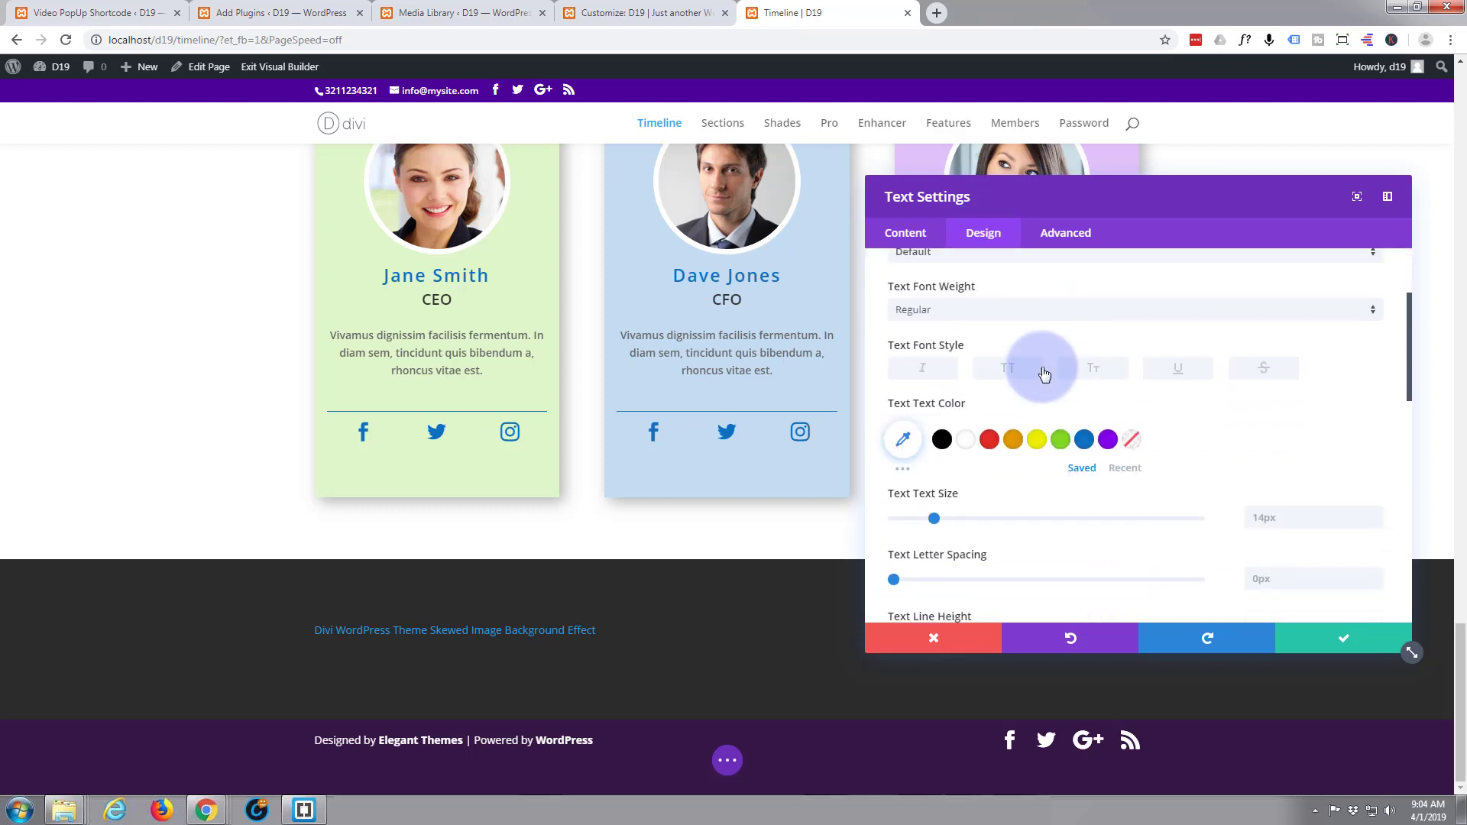
scroll(1044, 374, down, 1)
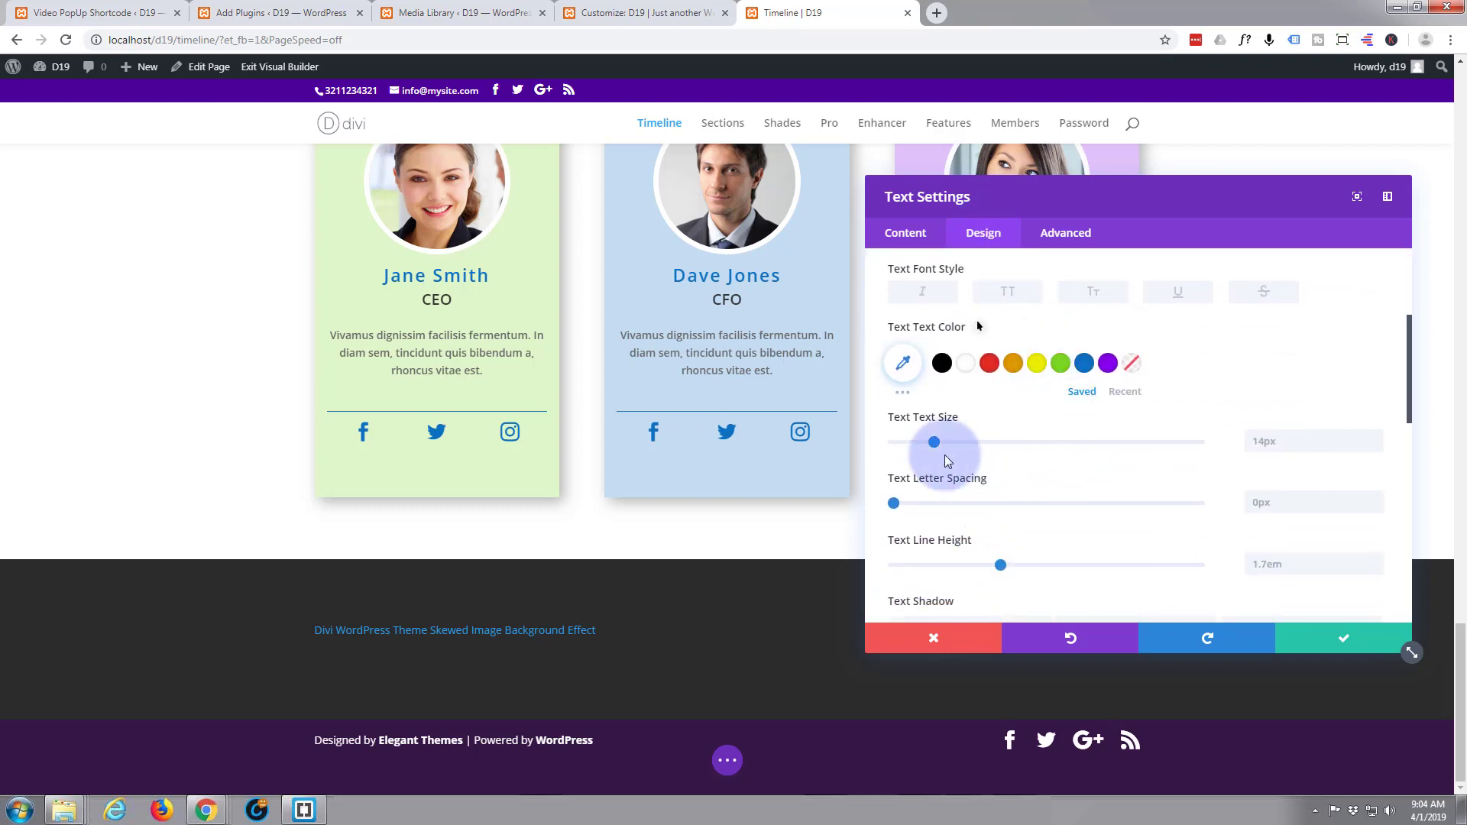
drag(937, 442, 962, 443)
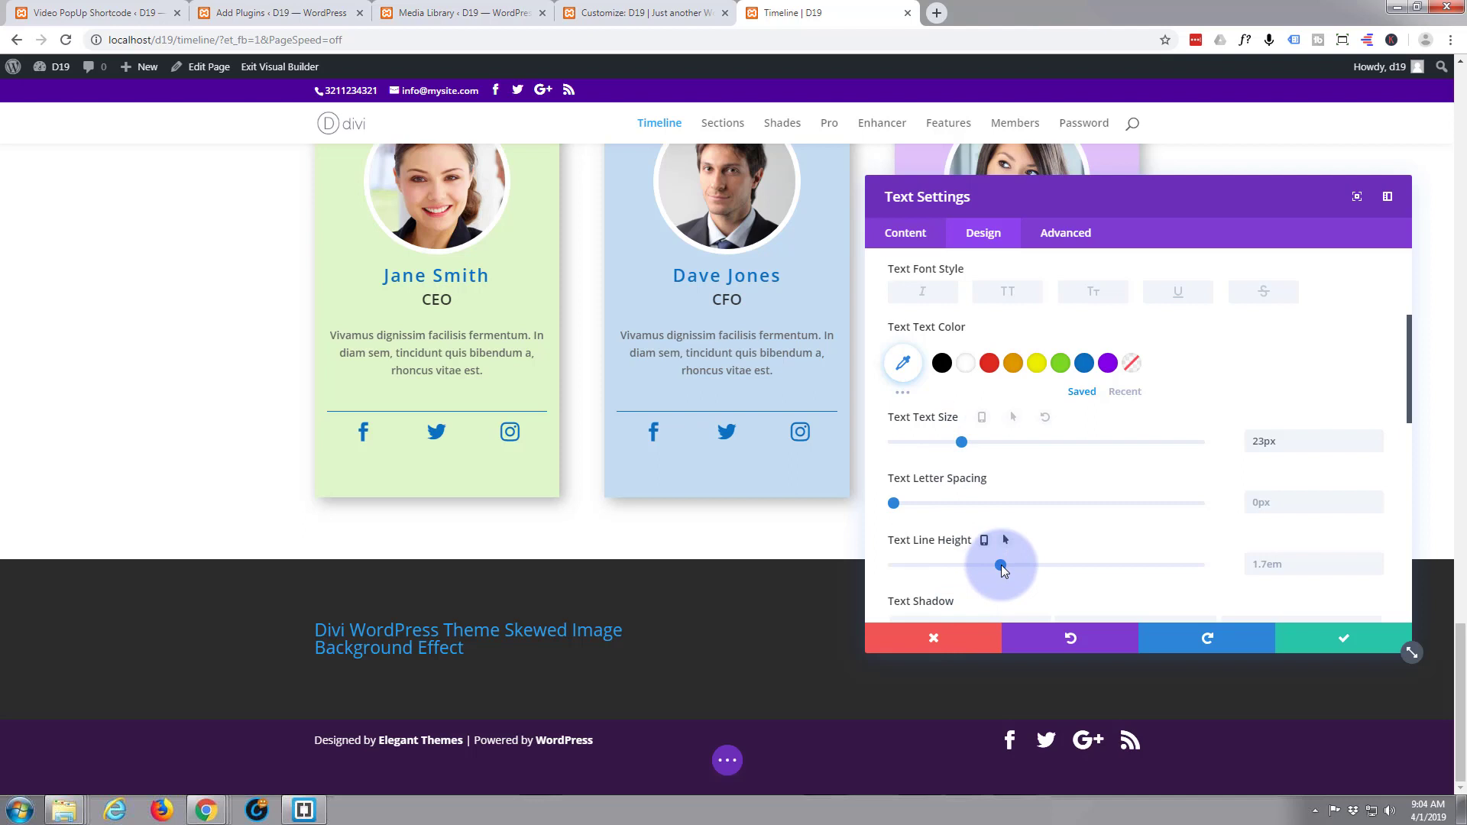
mouse_move(1011, 563)
mouse_down()
mouse_move(1025, 564)
mouse_move(1012, 565)
mouse_up()
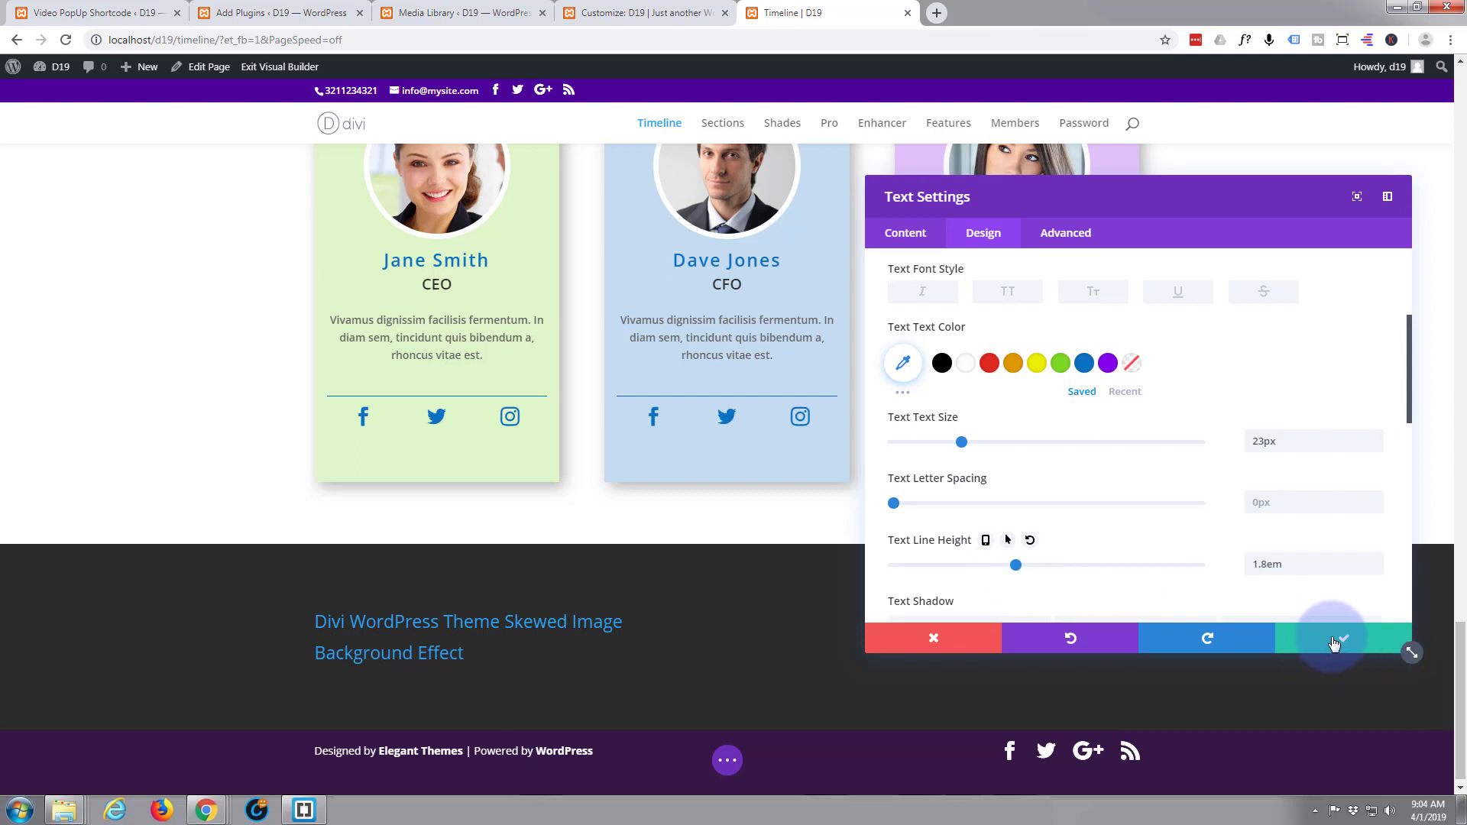
click(1332, 638)
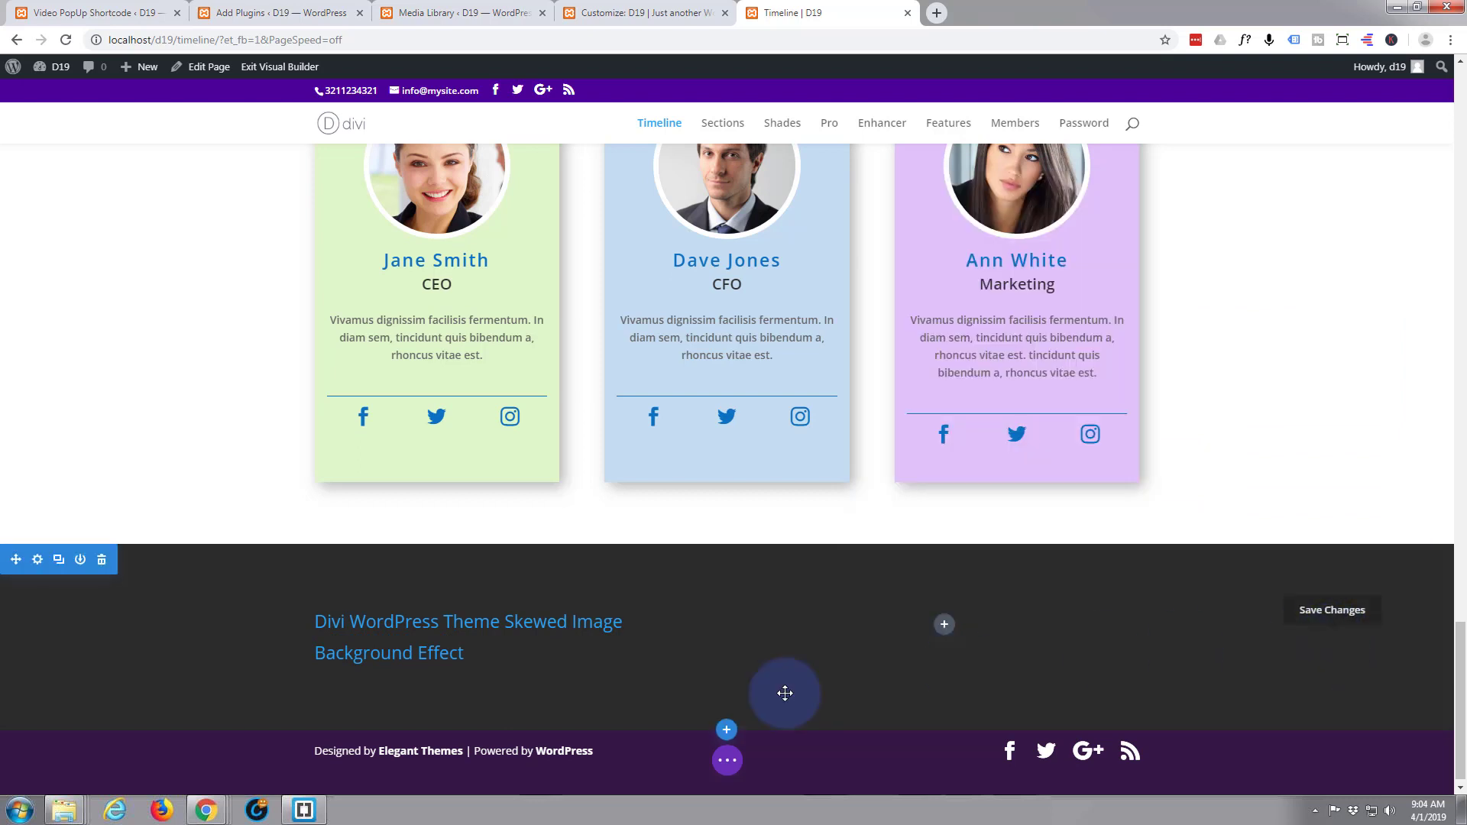
click(729, 767)
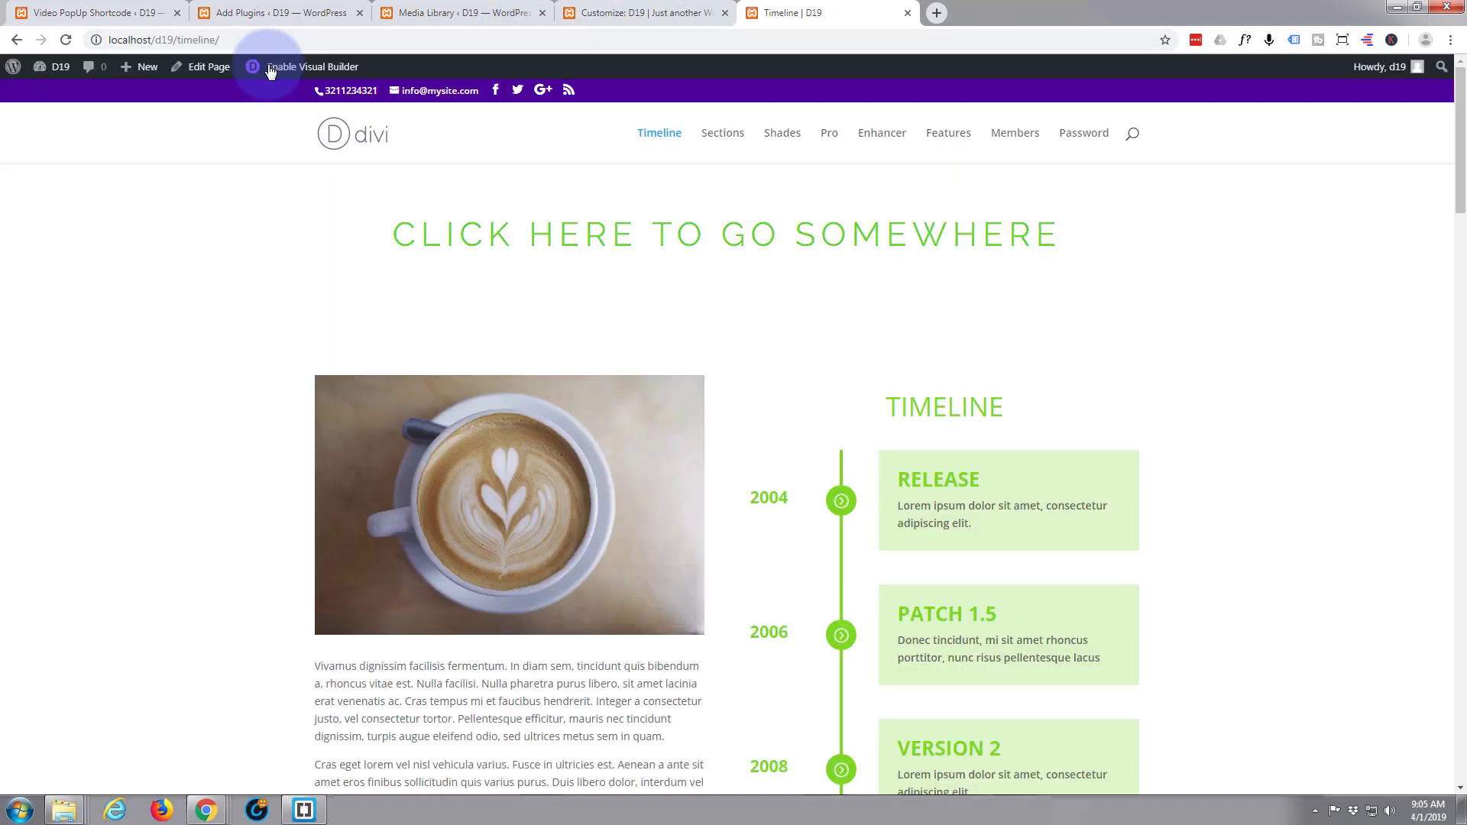
scroll(245, 355, down, 15)
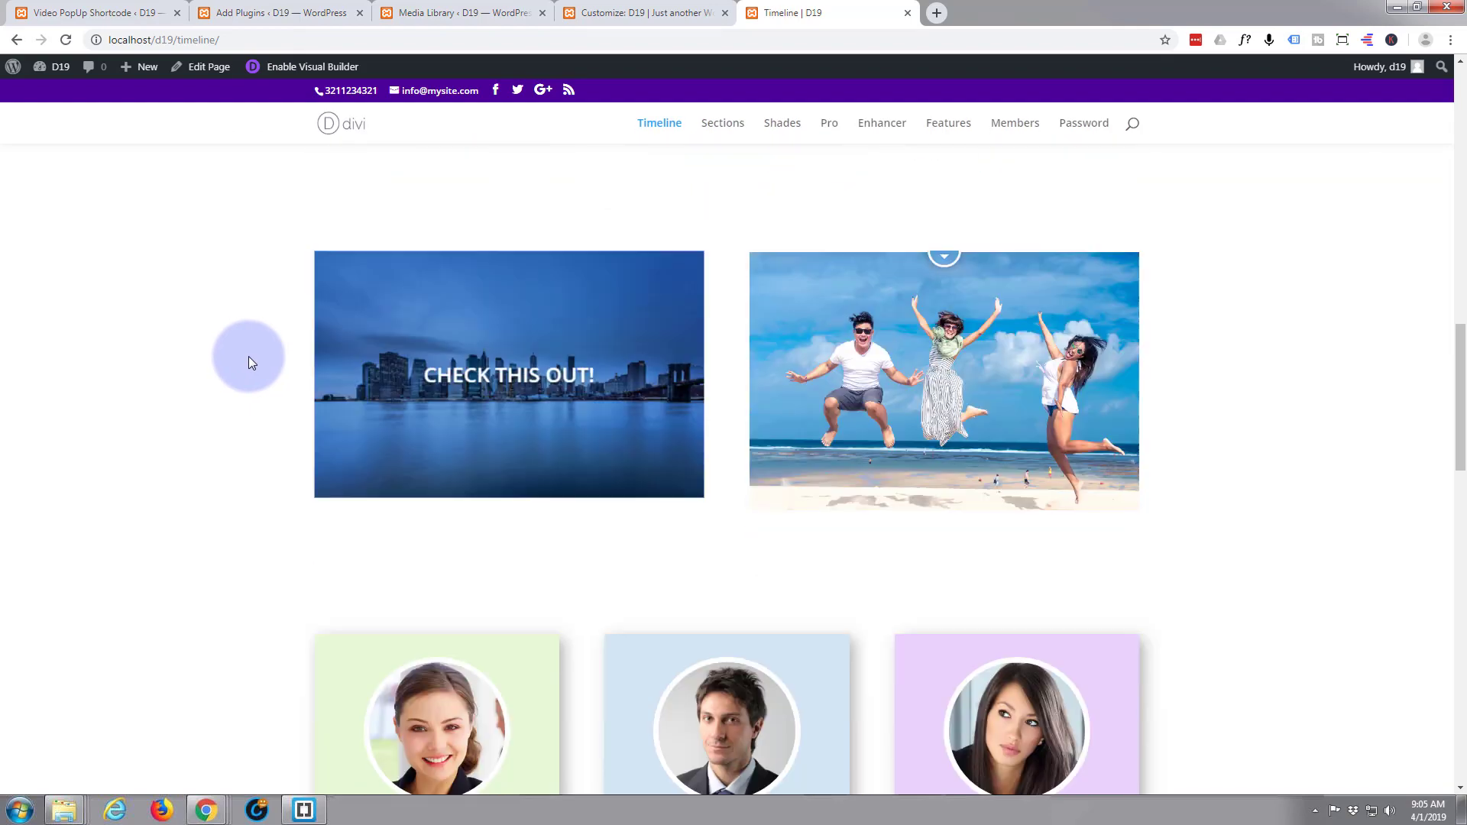
scroll(249, 356, down, 18)
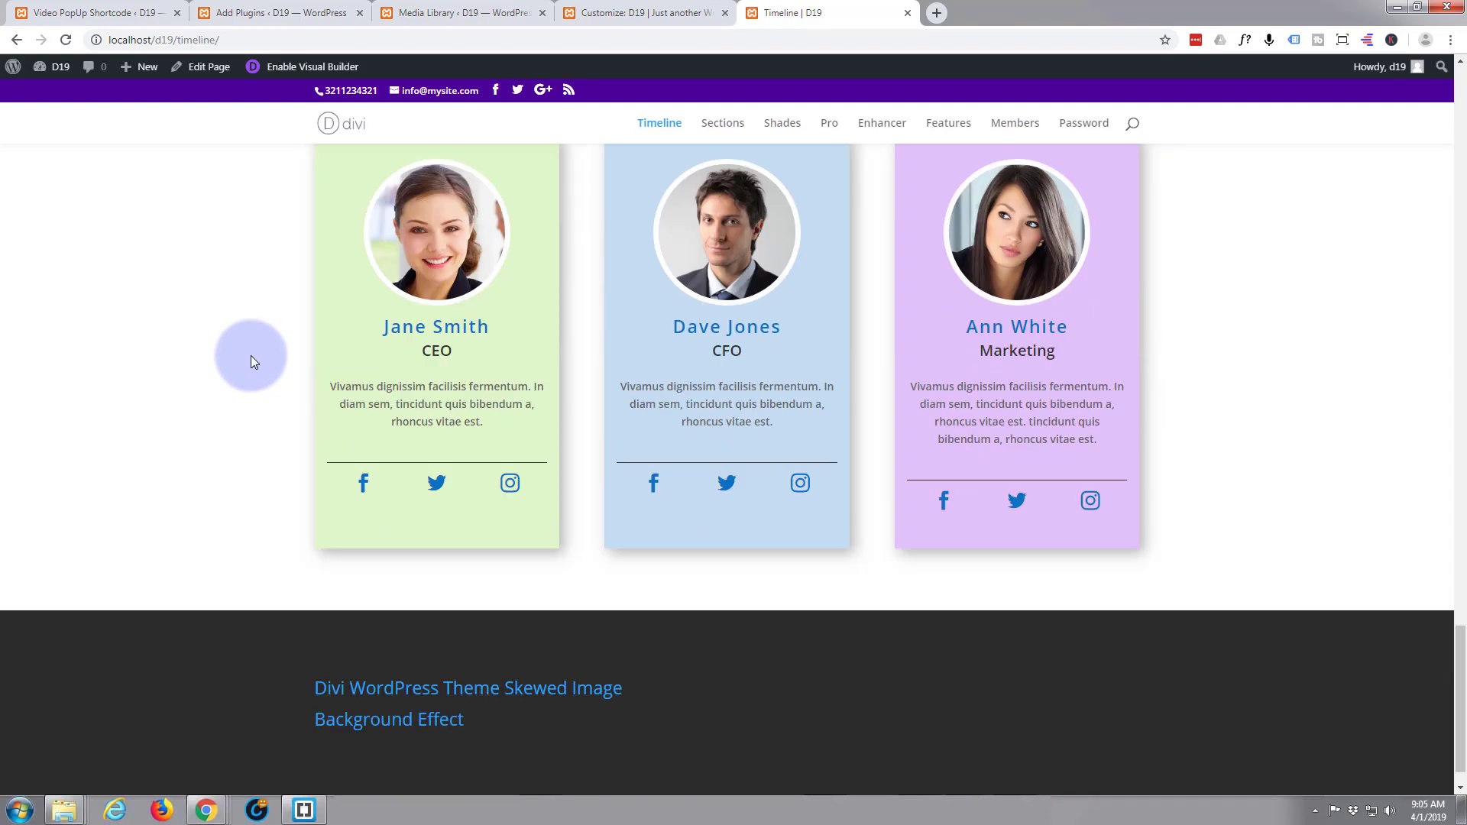
scroll(250, 356, down, 1)
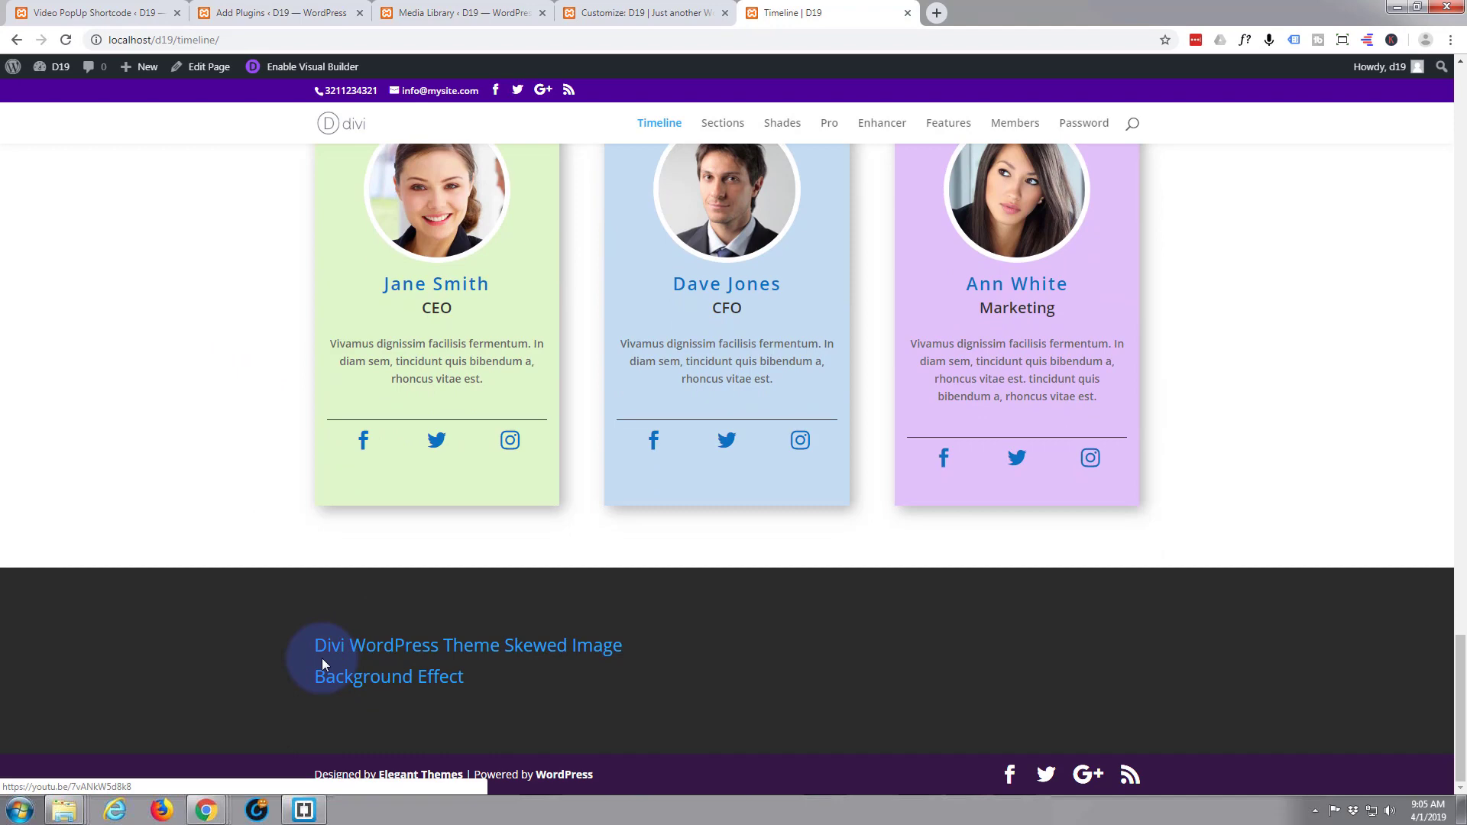
click(421, 650)
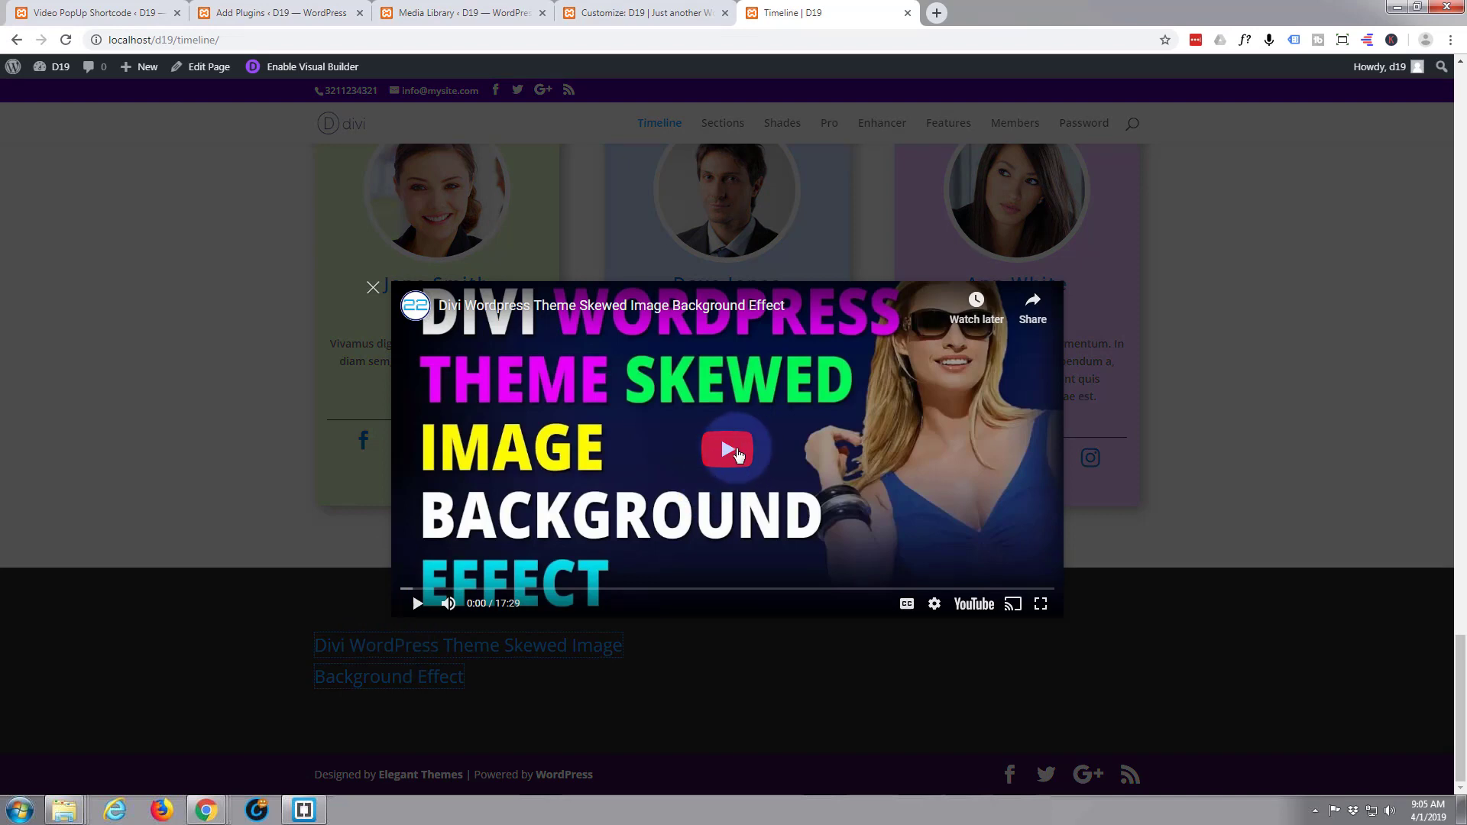
click(738, 455)
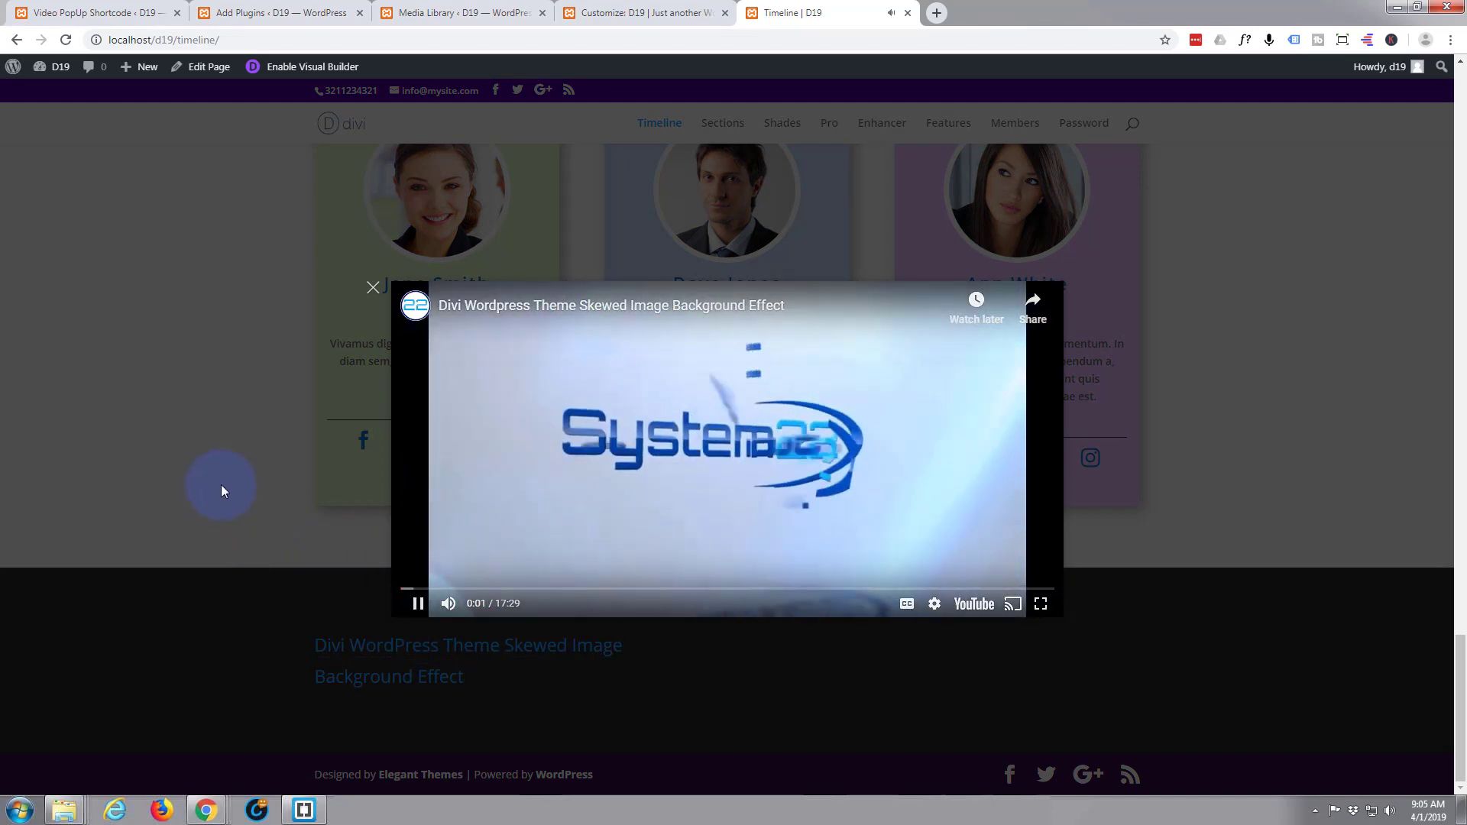
click(372, 288)
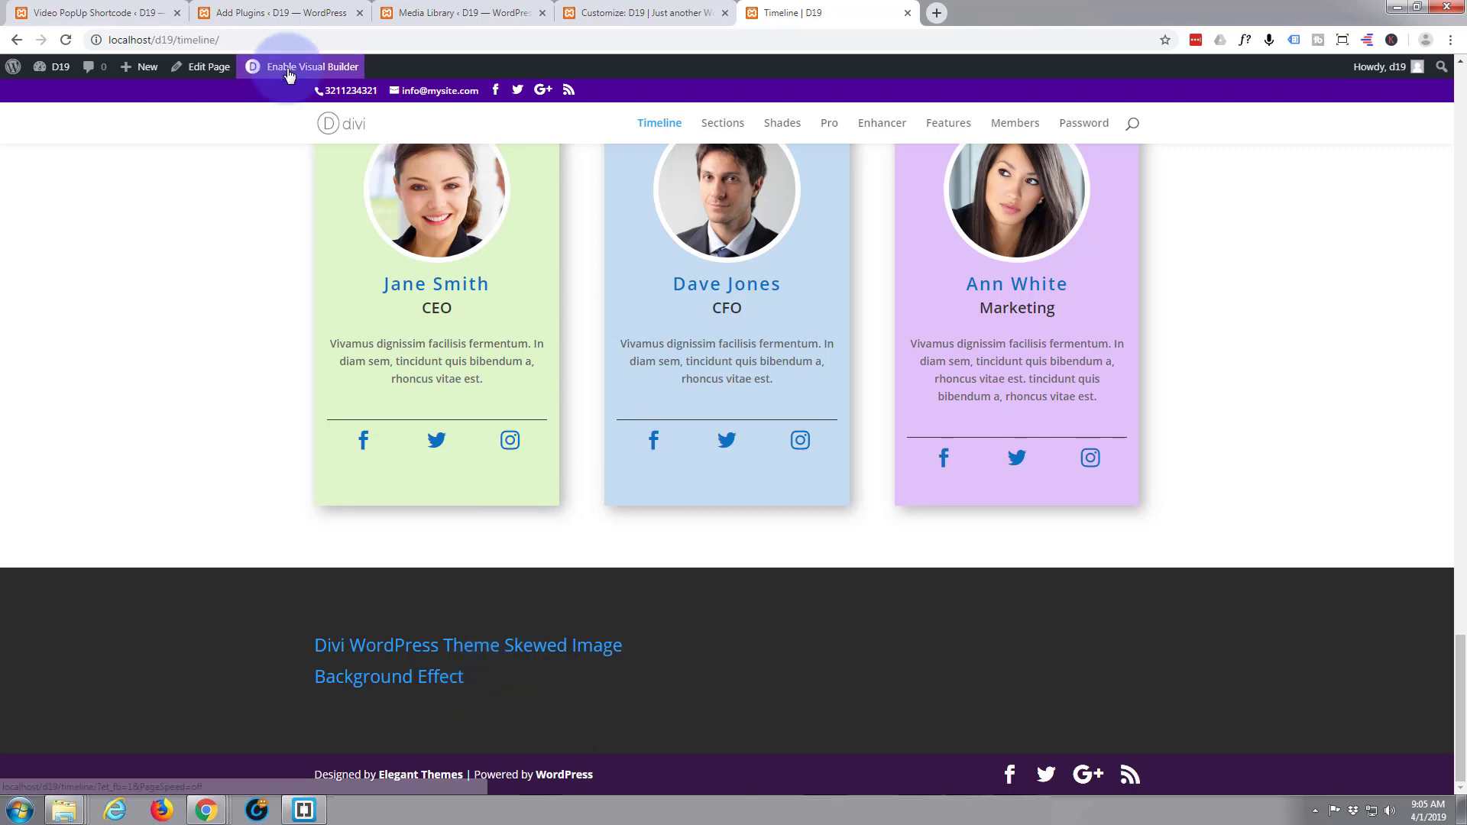
Navigate the Theme Customizer to General Settings > Typography
click(603, 13)
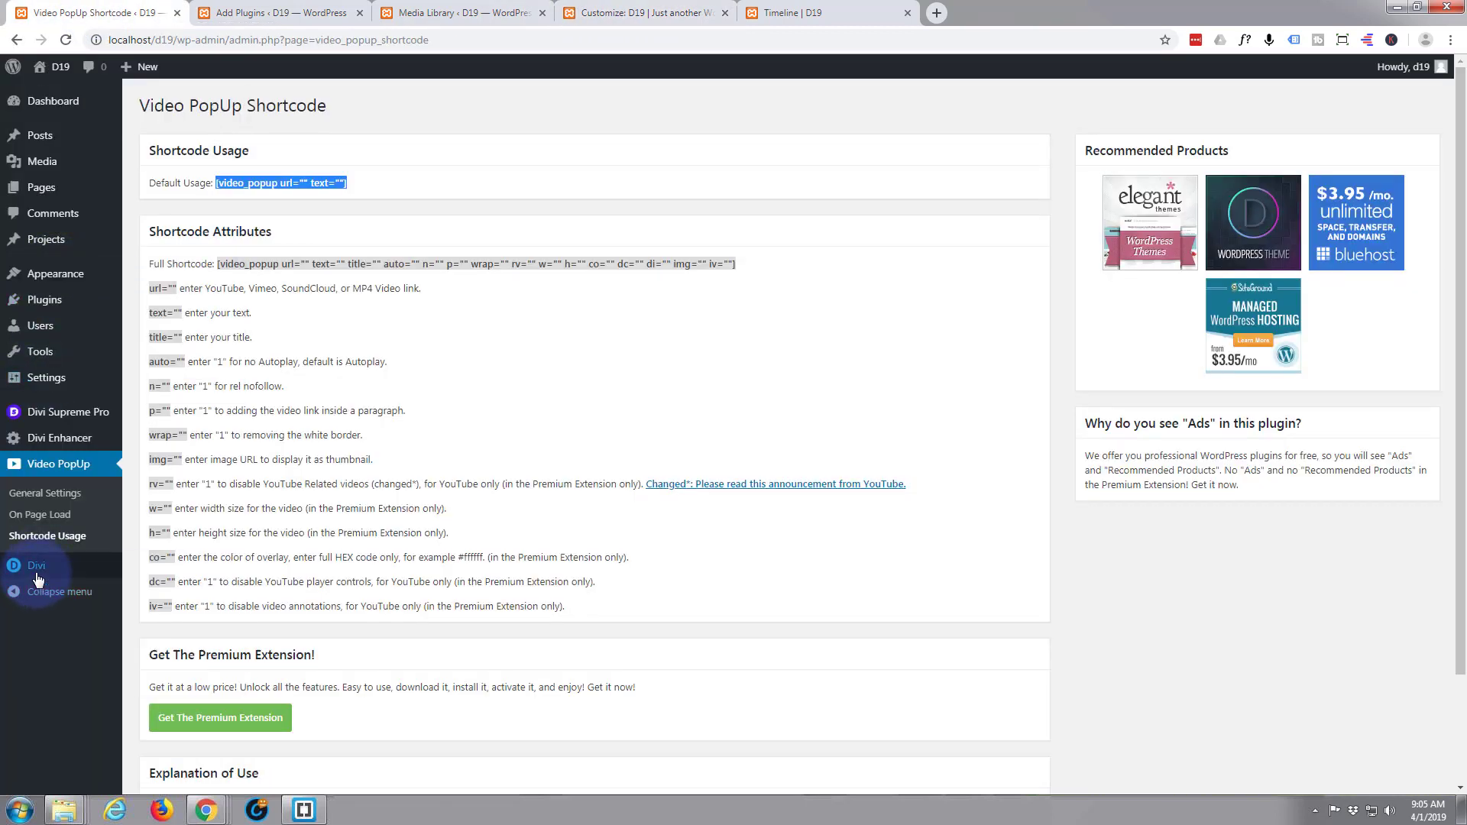
mouse_move(37, 567)
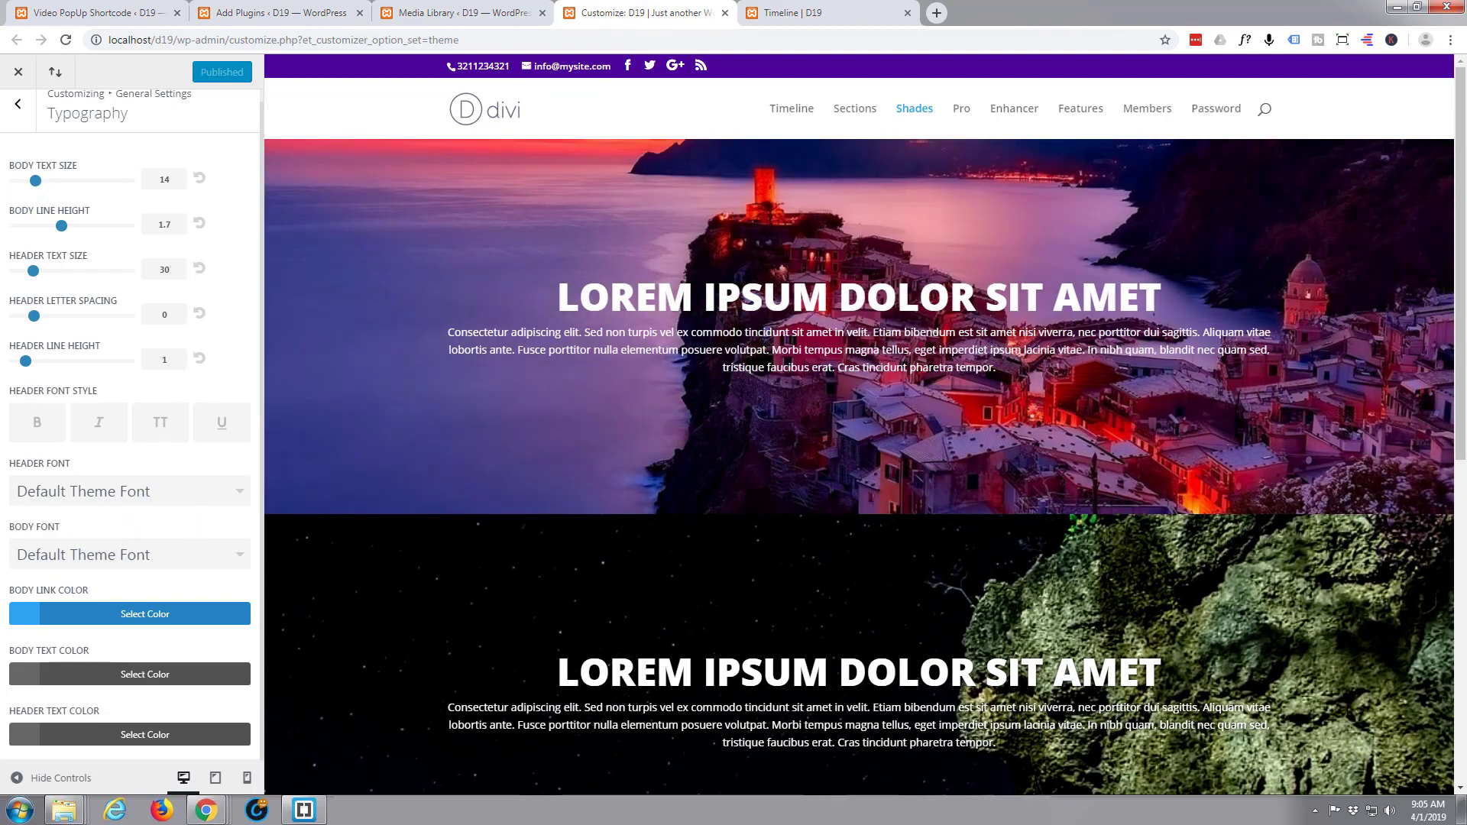
scroll(53, 135, up, 1)
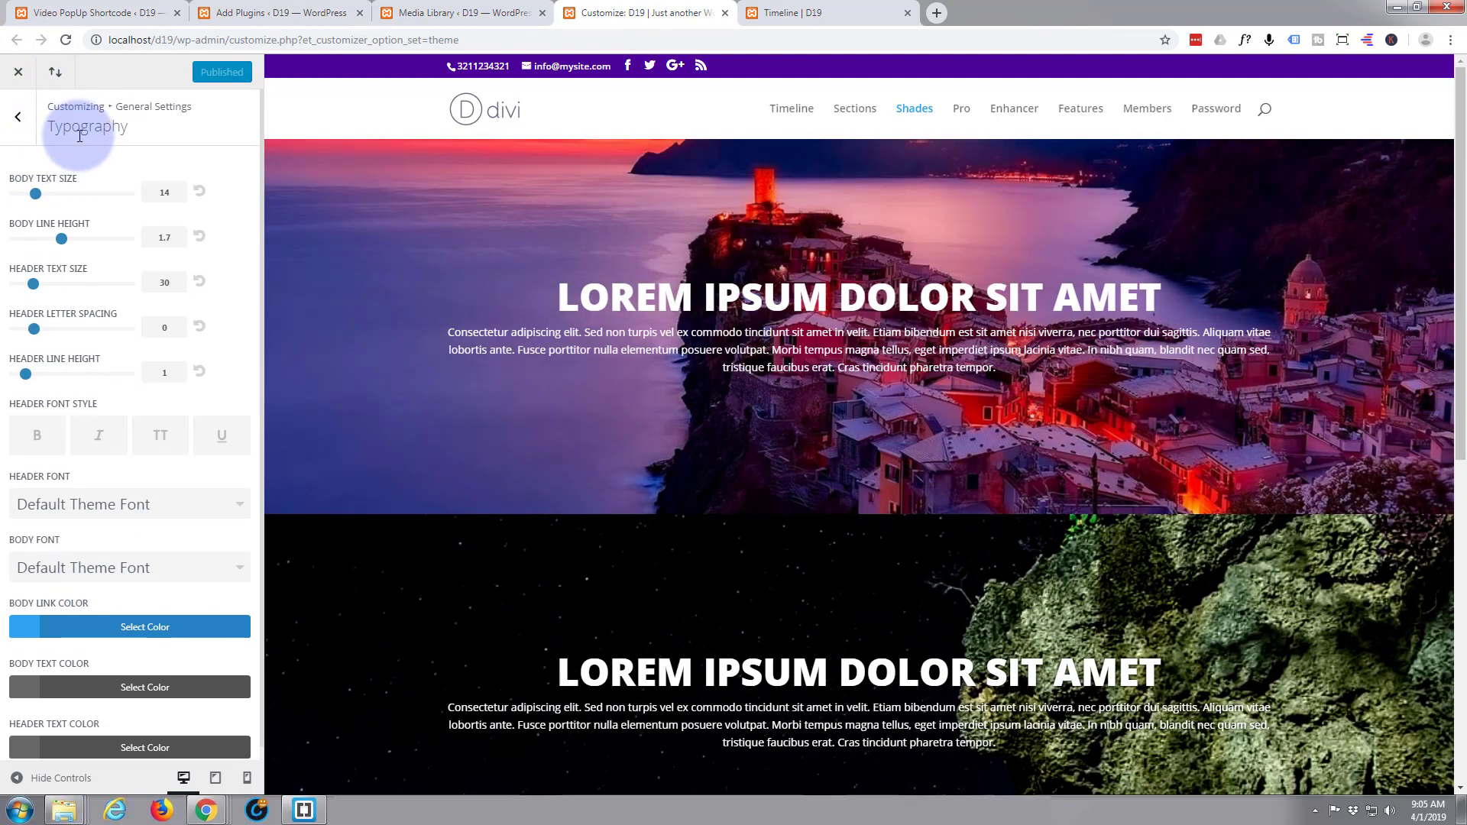
click(19, 122)
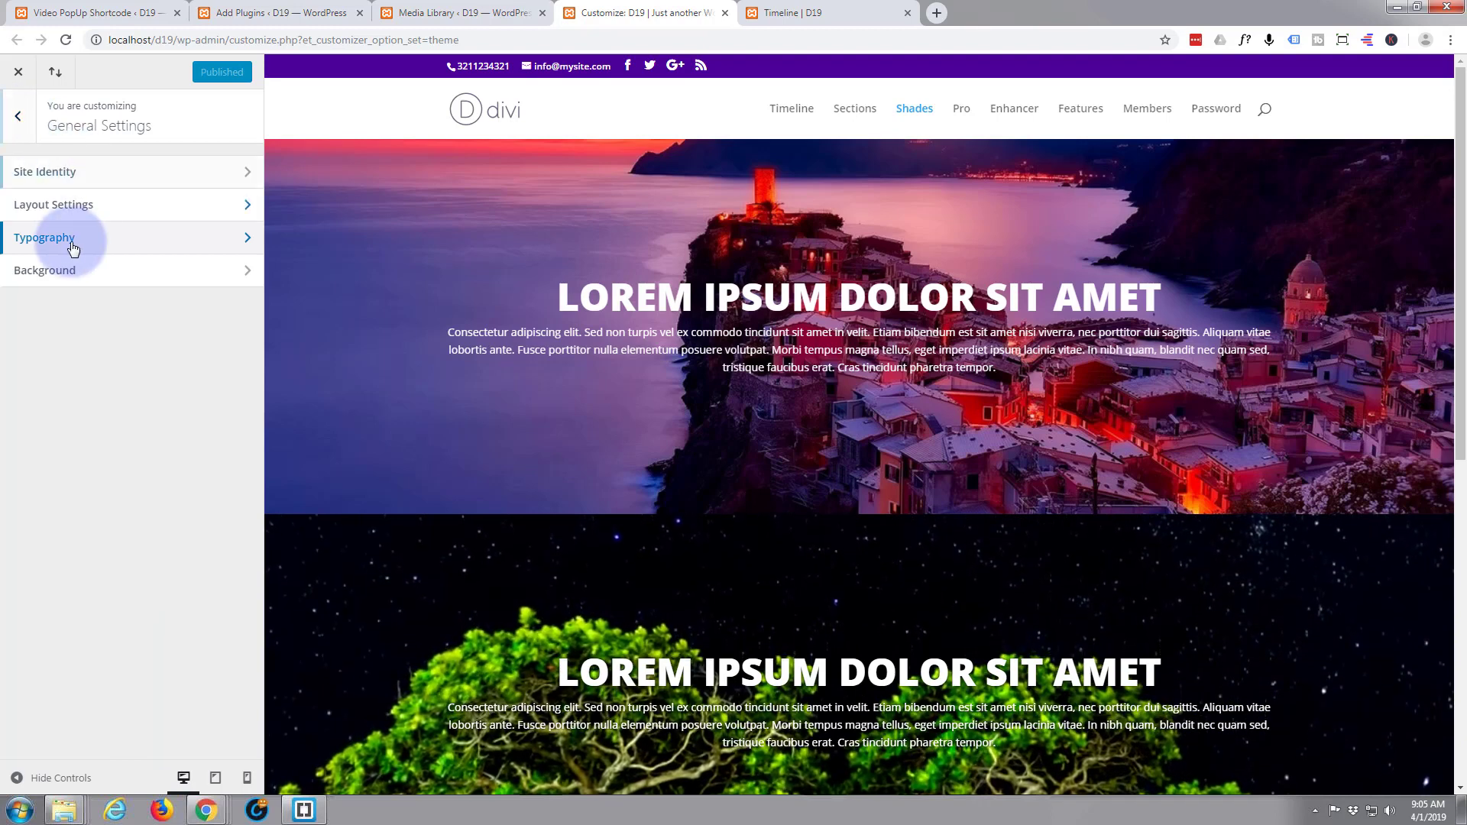
click(17, 115)
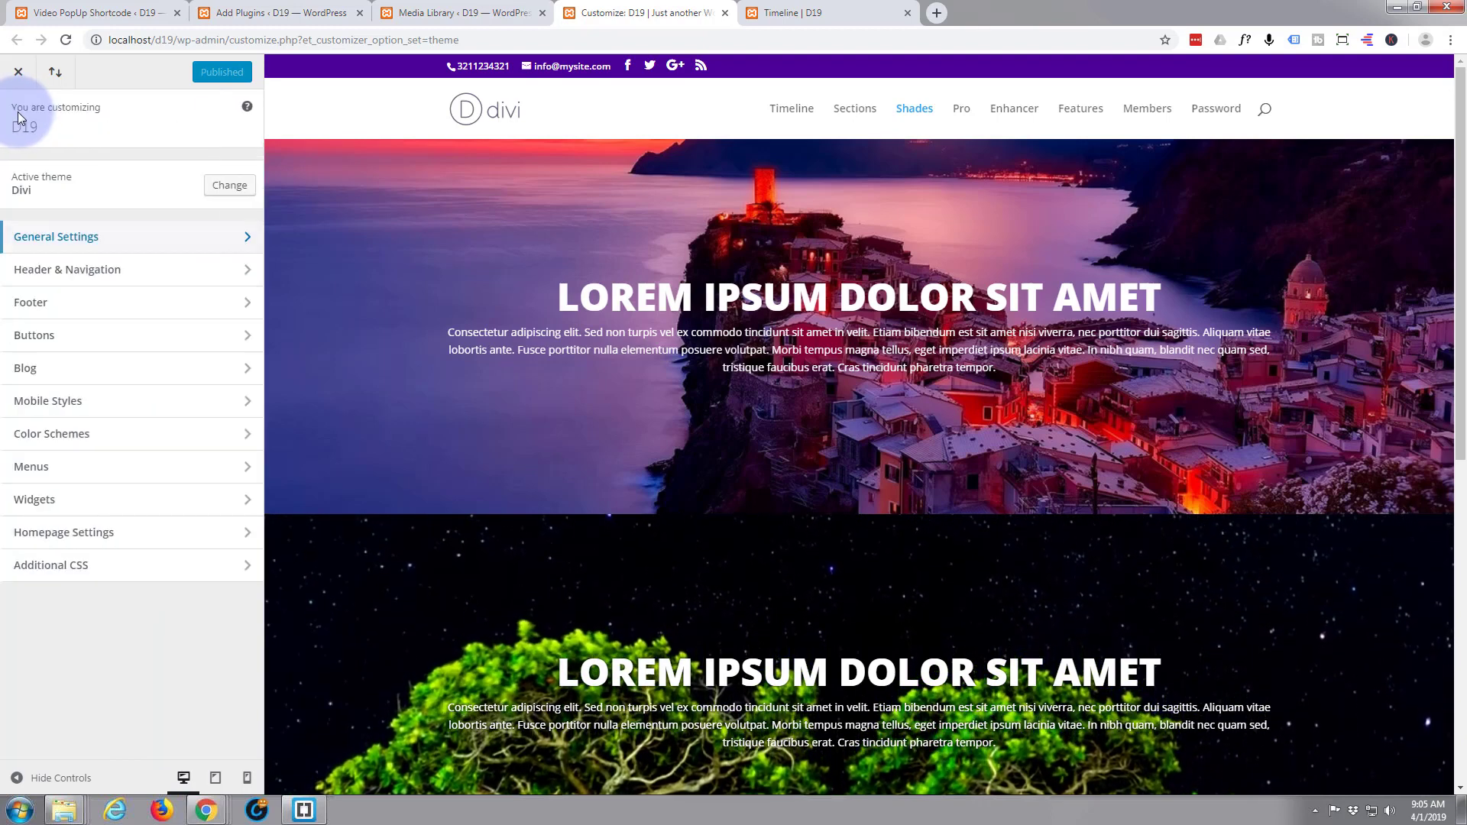
click(68, 241)
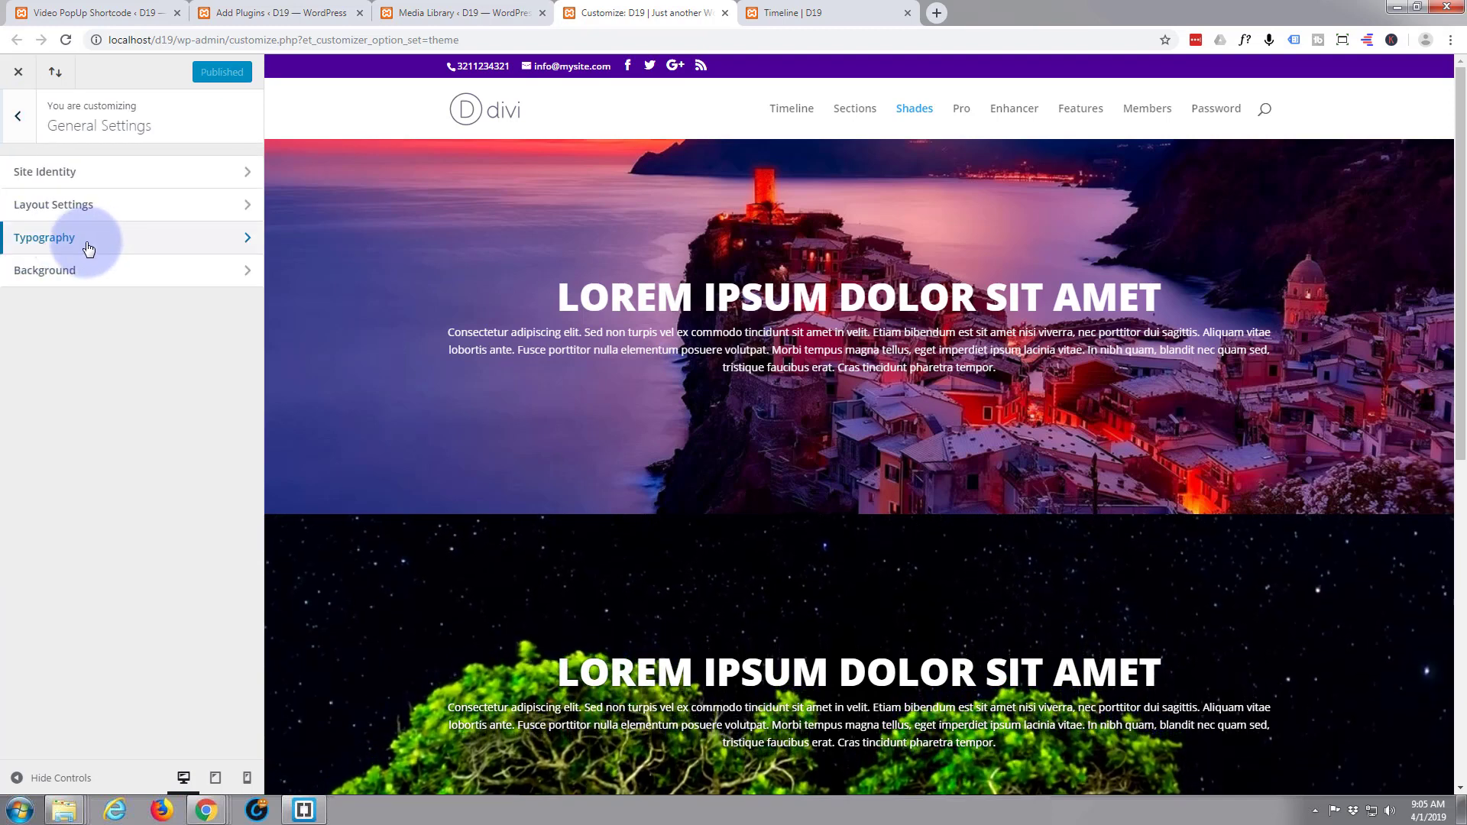
click(88, 243)
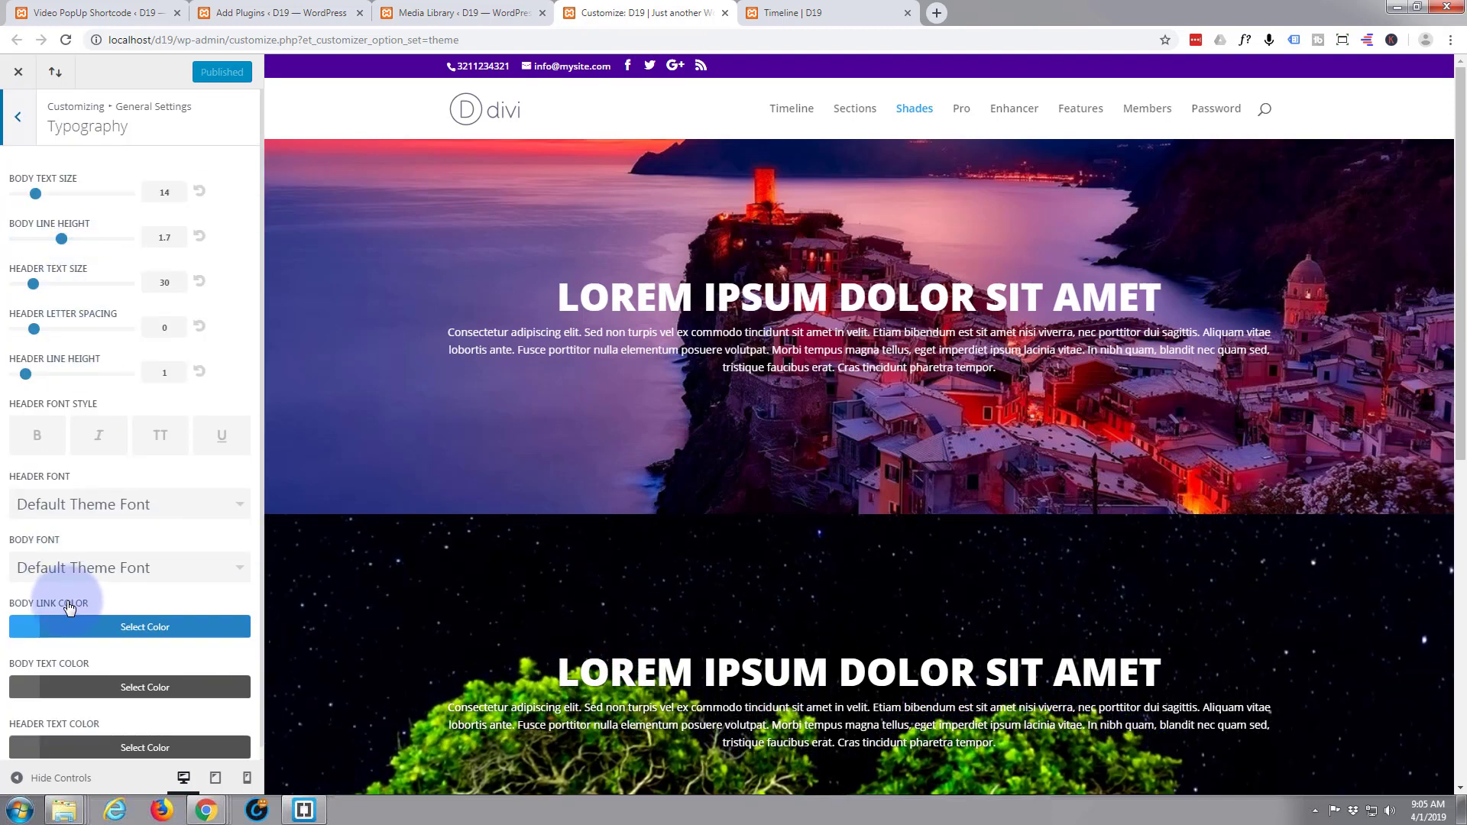
Set Body Link Color to purple #8300e9 and publish the change
click(139, 632)
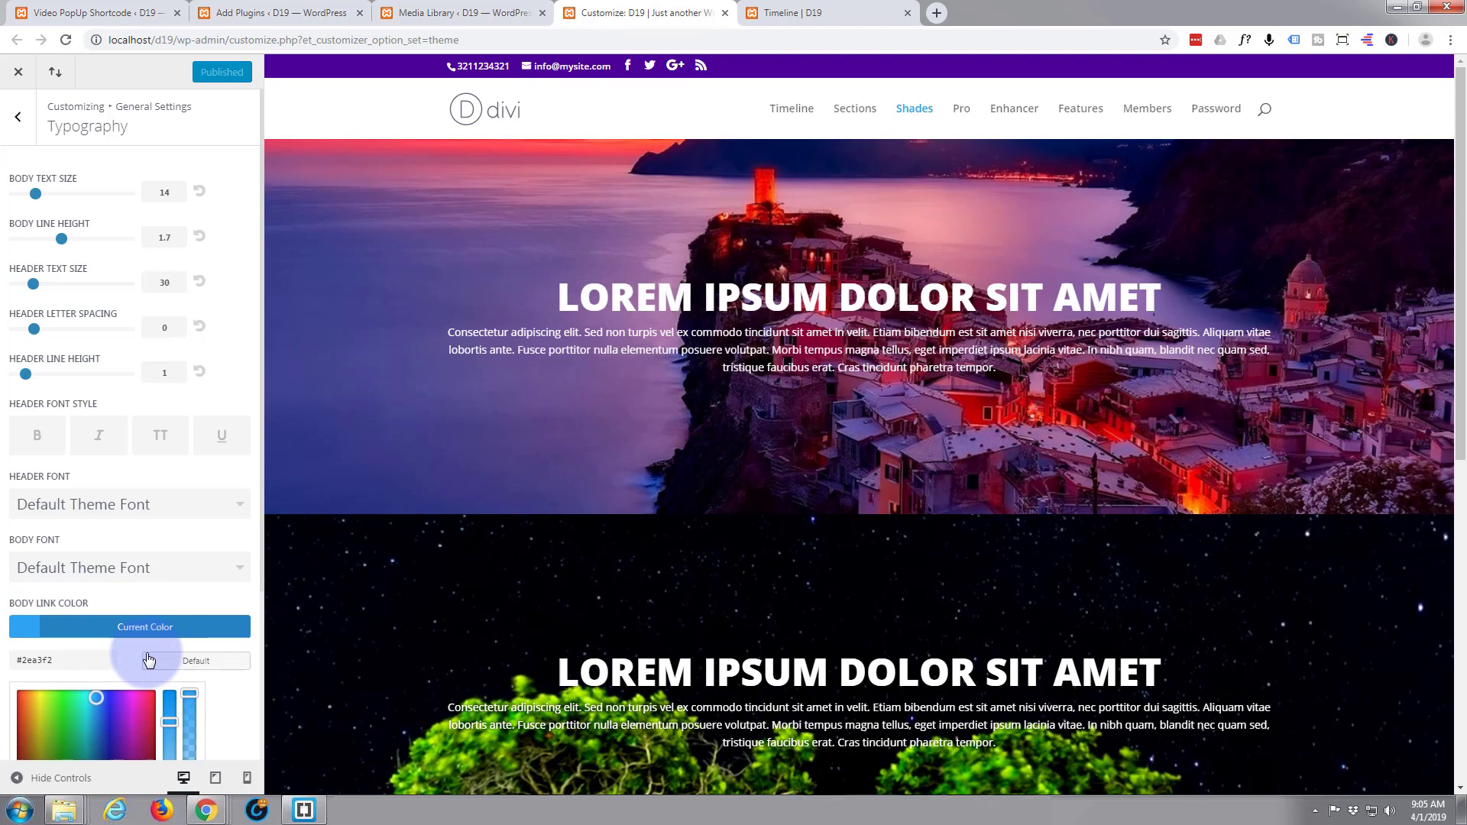
scroll(135, 629, down, 3)
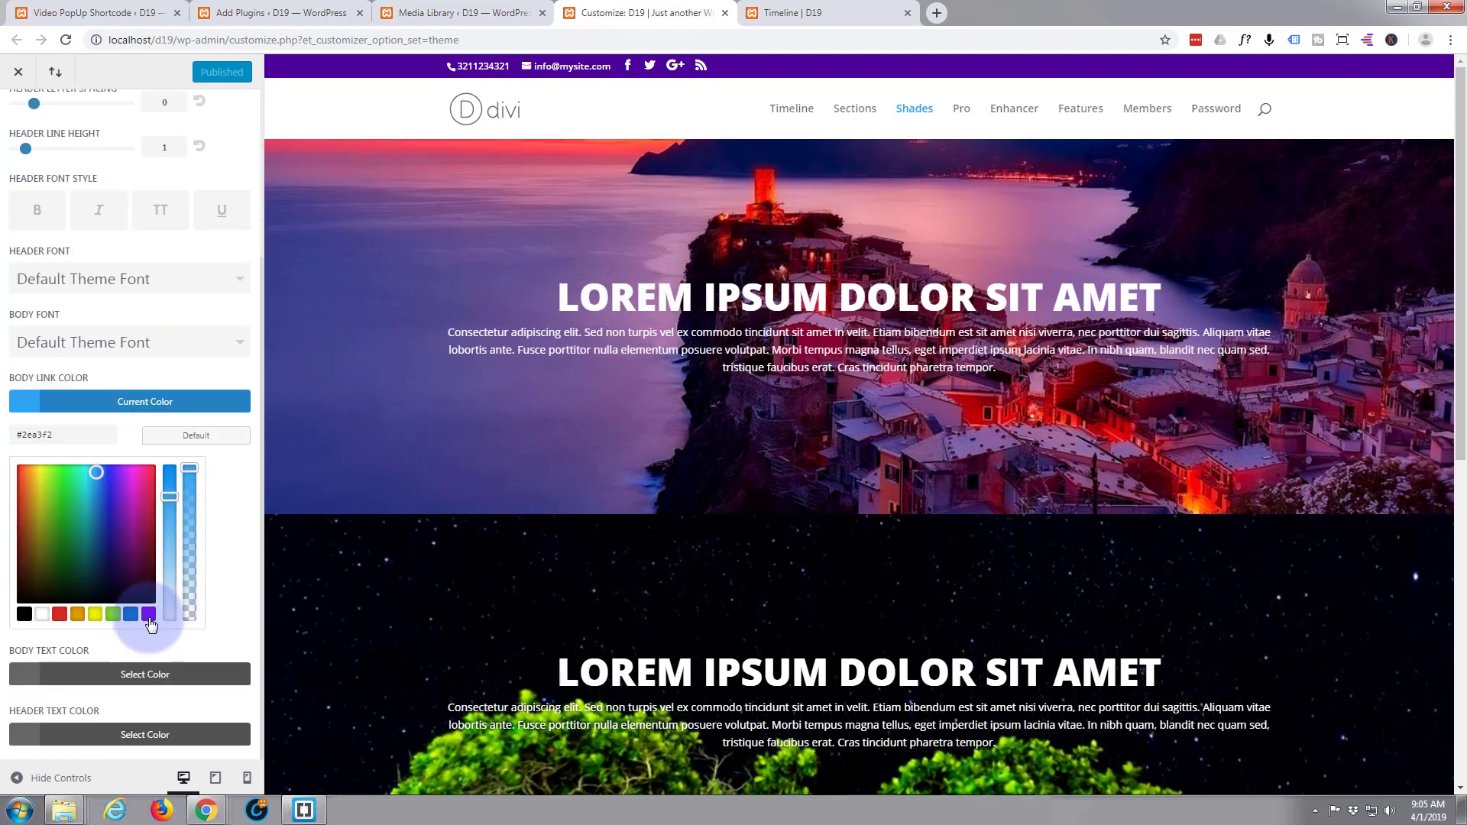
click(149, 615)
click(196, 72)
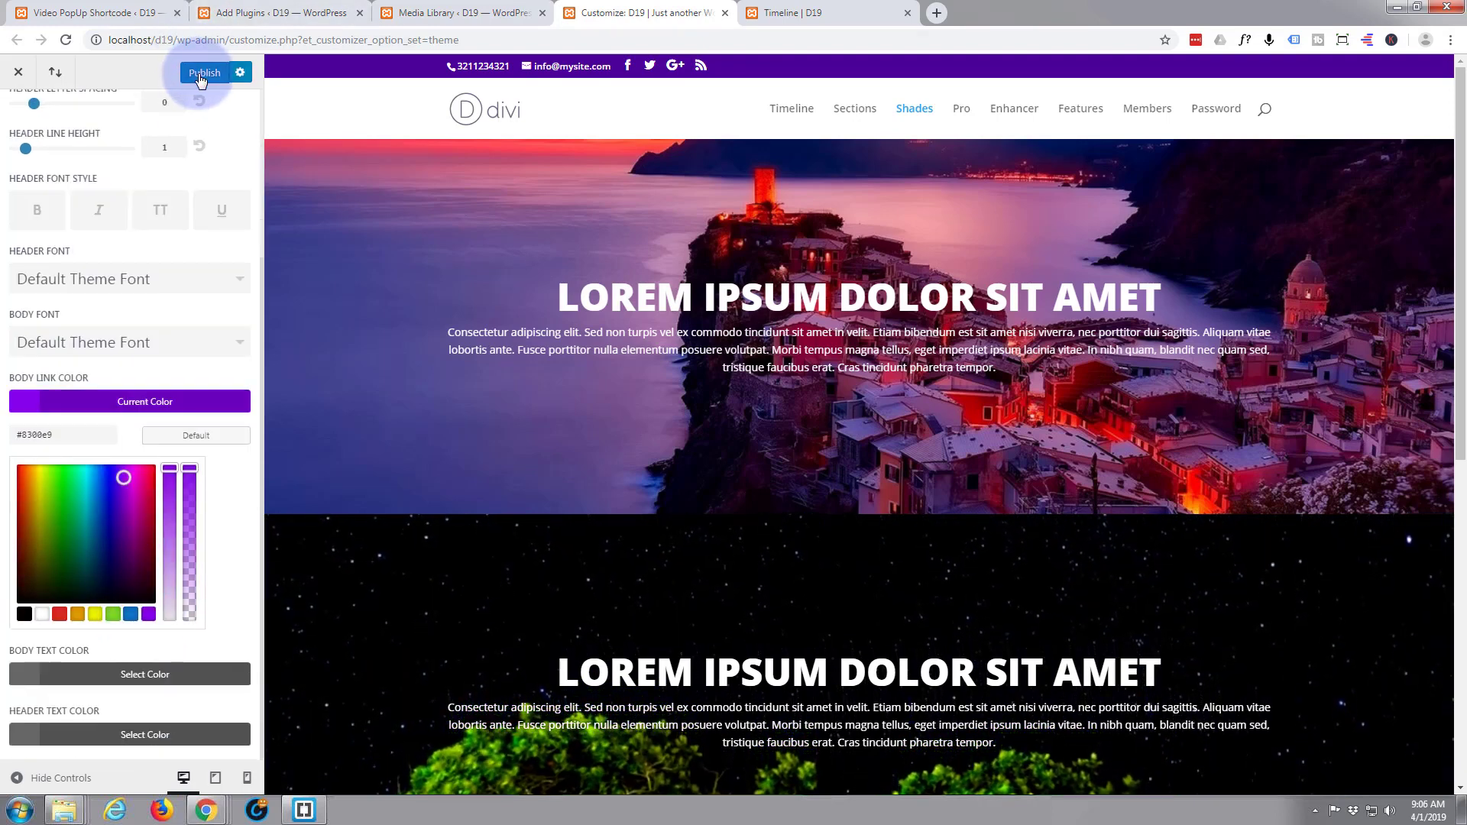
click(795, 13)
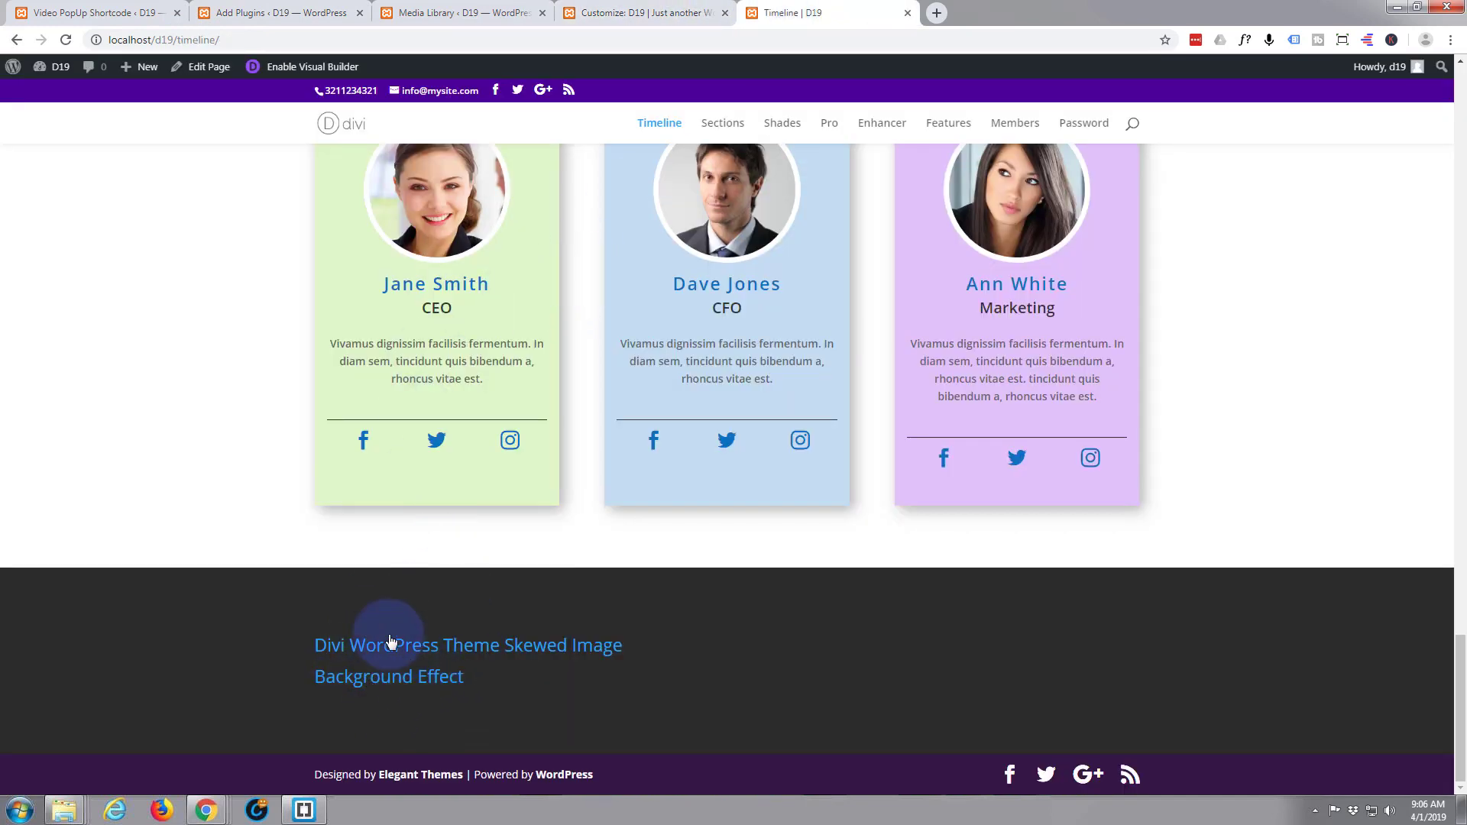
Reload the Timeline page and confirm the purple footer link still opens the YouTube popup
click(66, 41)
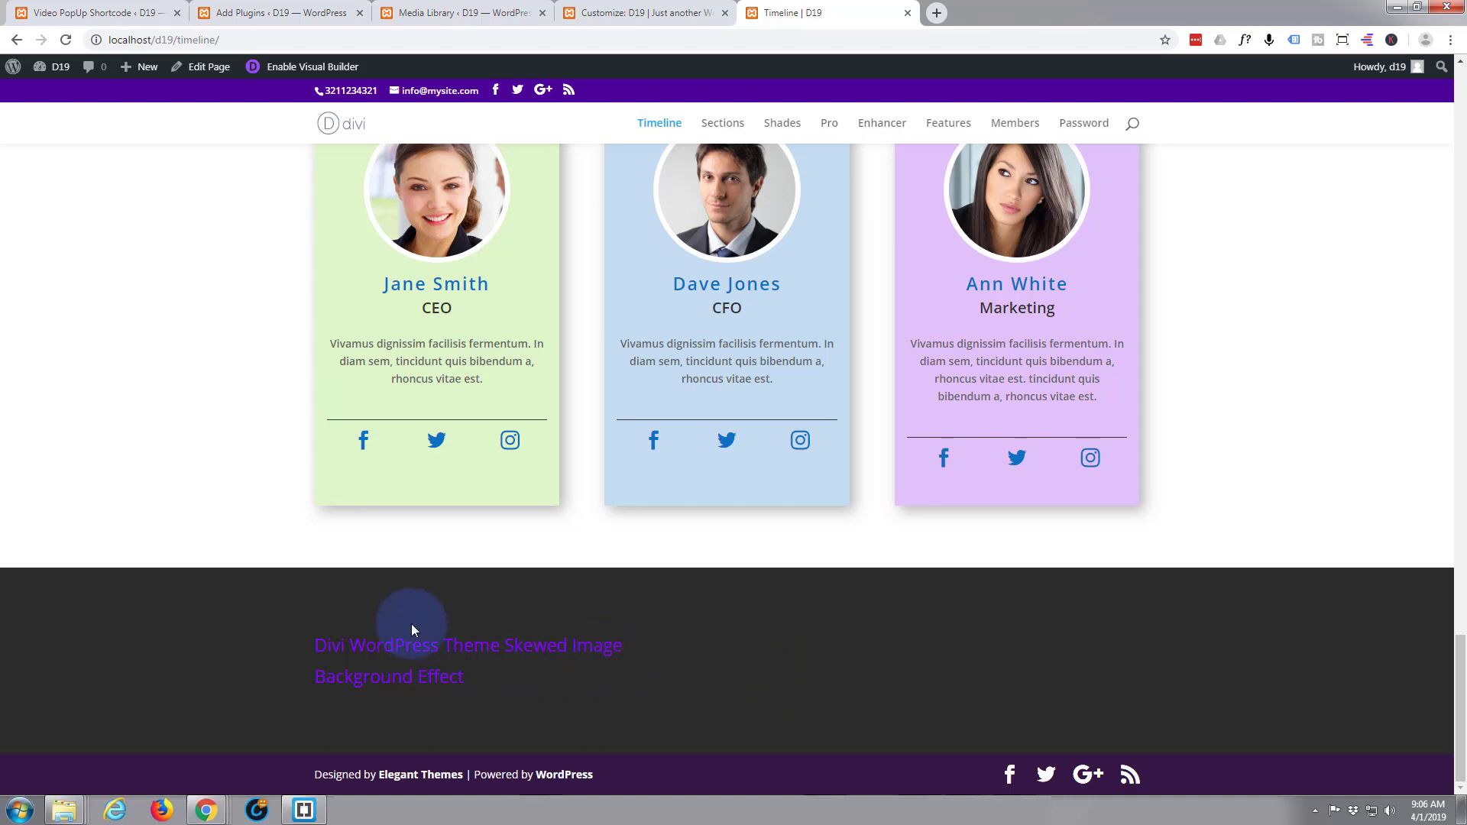
click(398, 651)
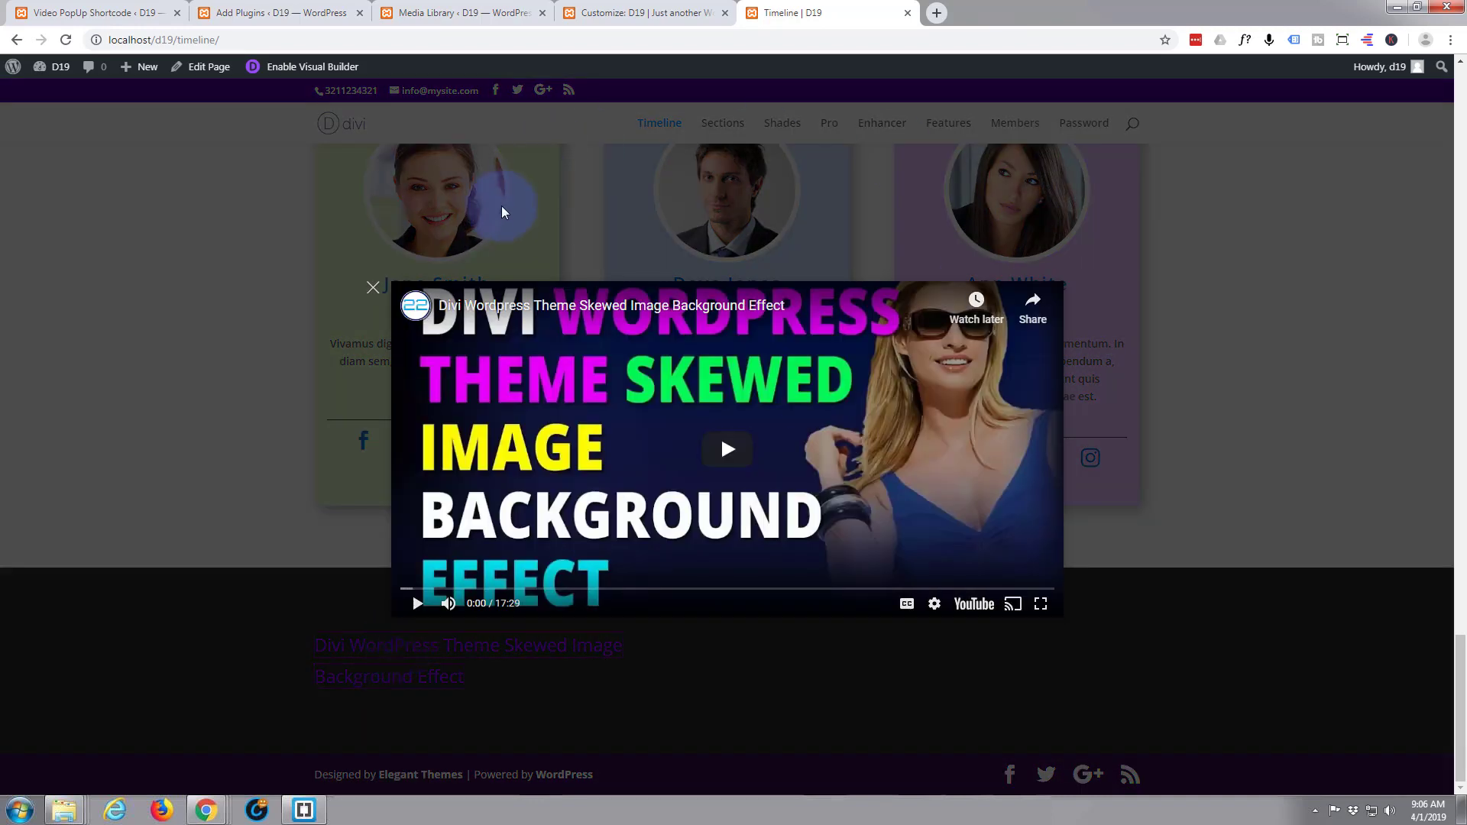
click(374, 289)
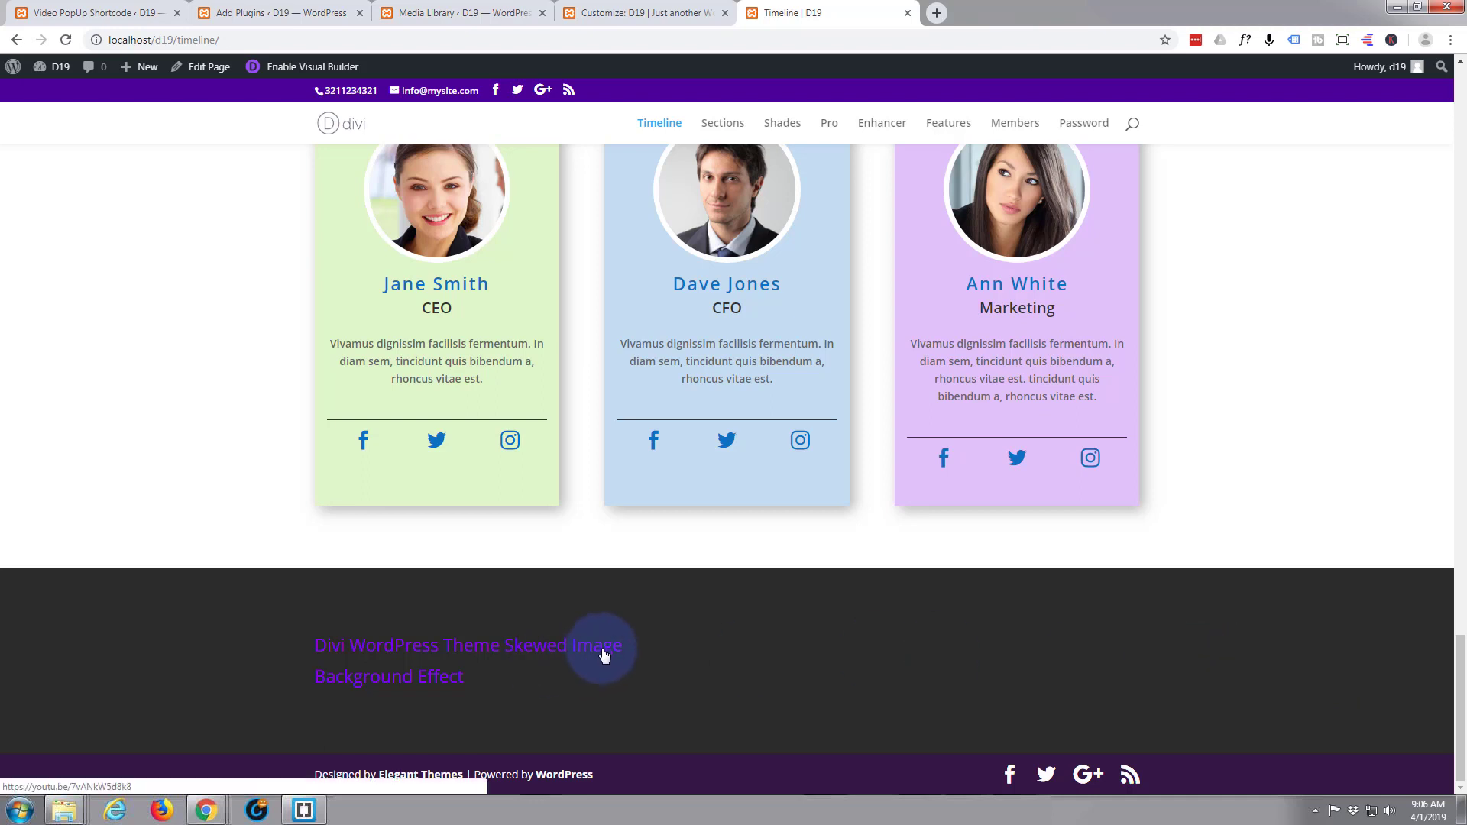
Enable the Visual Builder on the Timeline page and bring the footer row into view
click(322, 75)
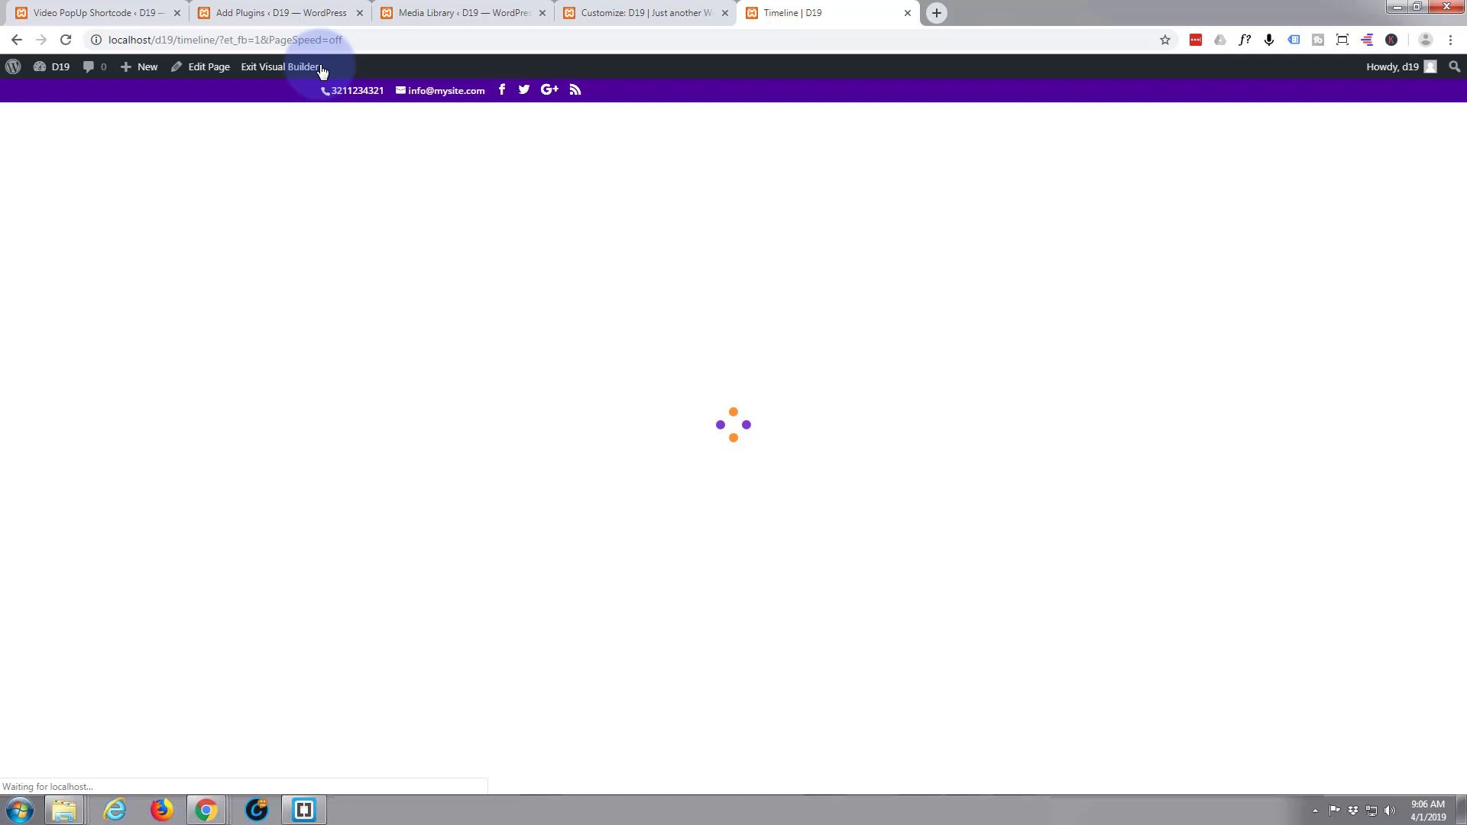
scroll(376, 419, down, 15)
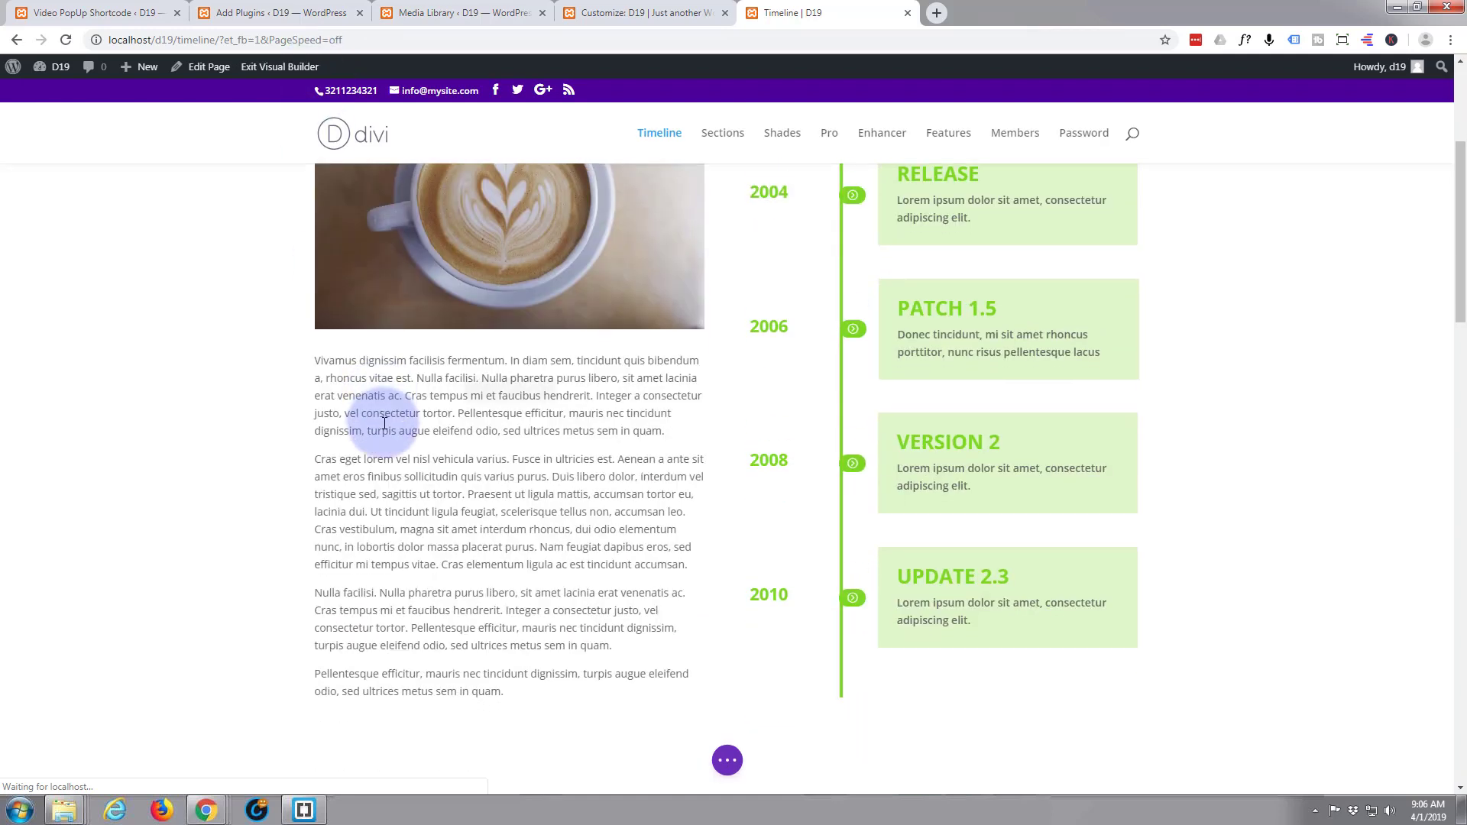
scroll(387, 425, down, 15)
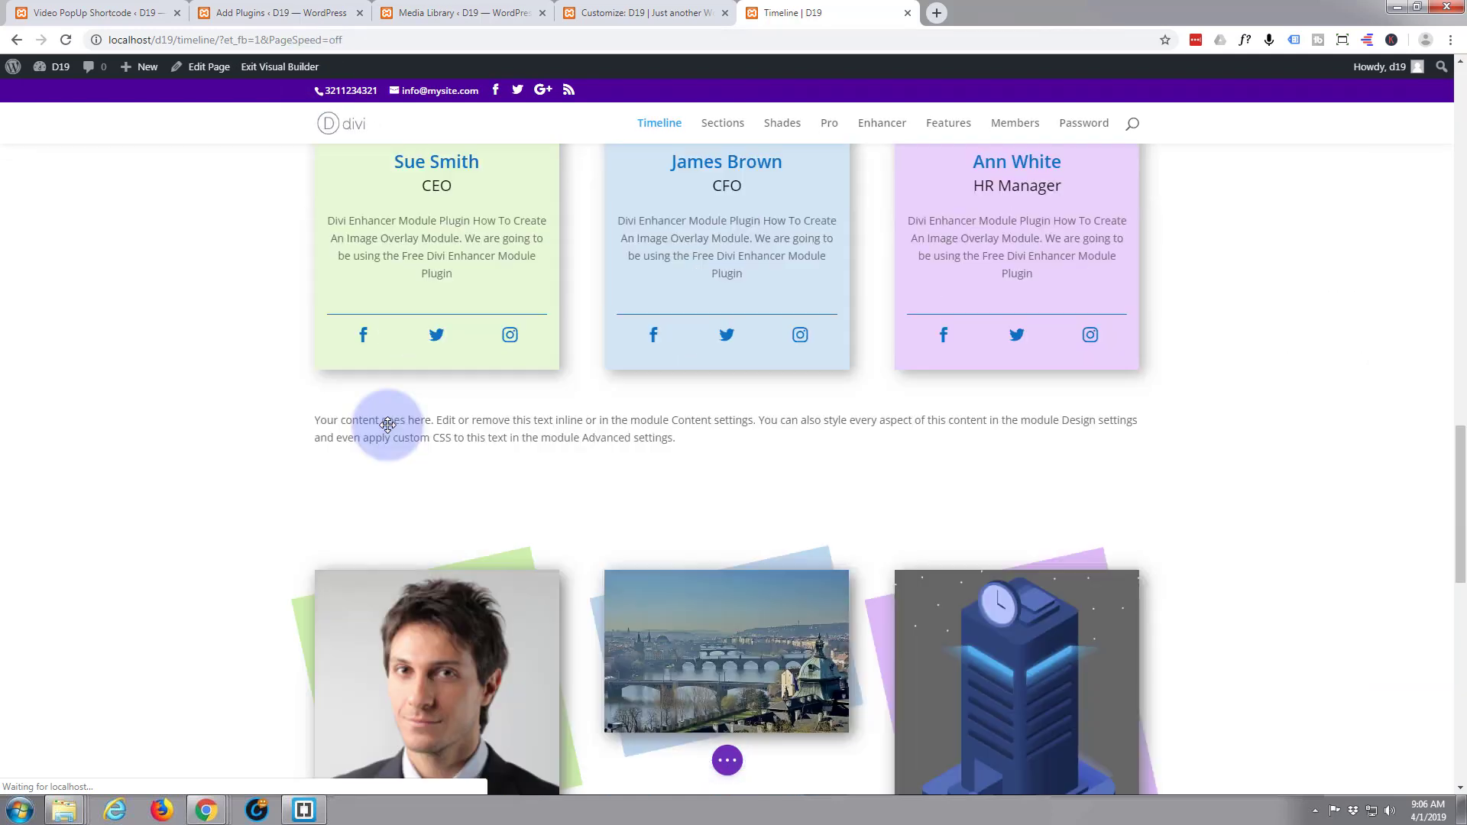
scroll(388, 427, down, 3)
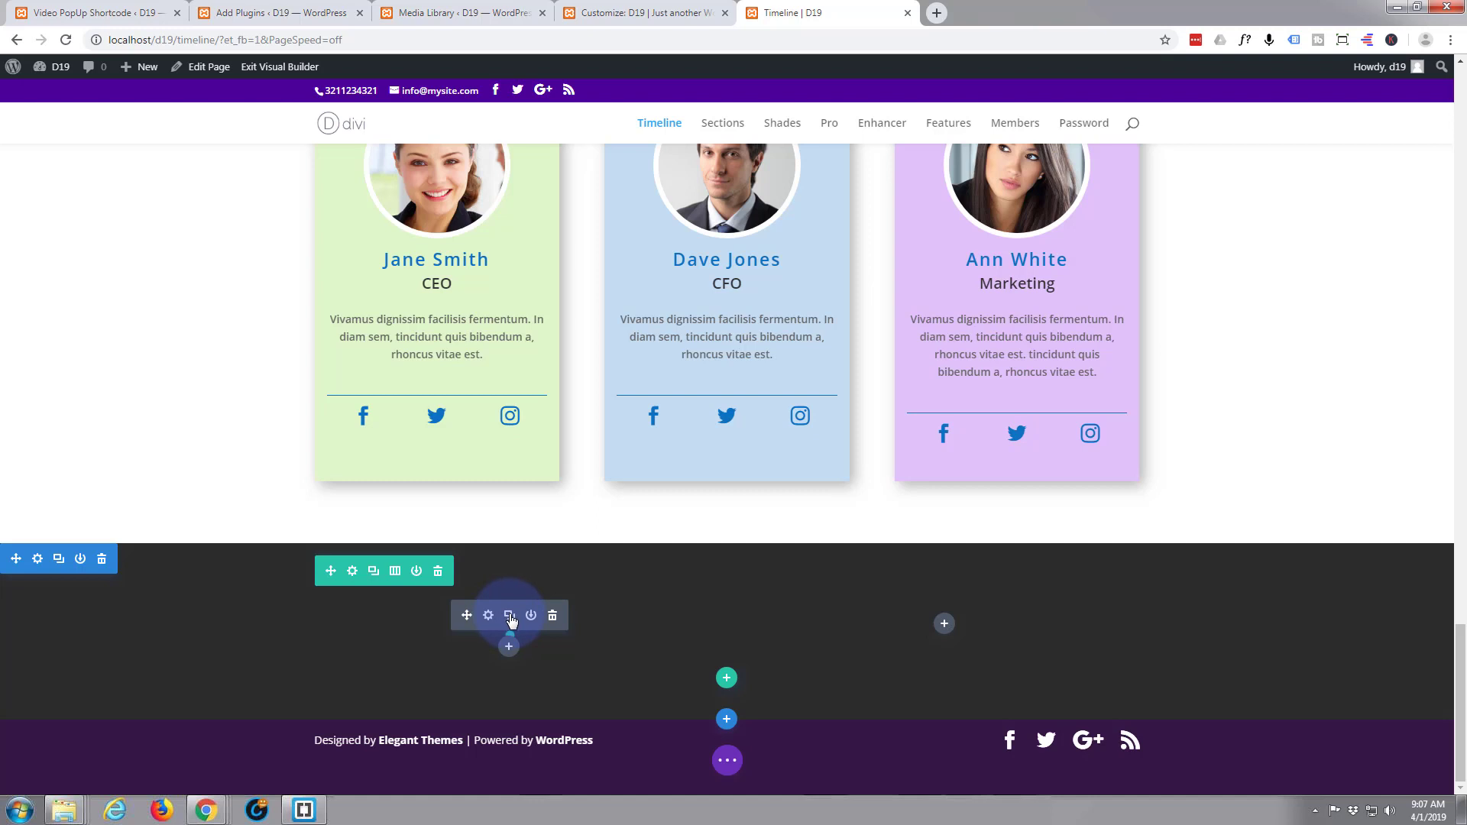
Duplicate the footer video-link Text module into the right column and open the copy's settings
click(509, 616)
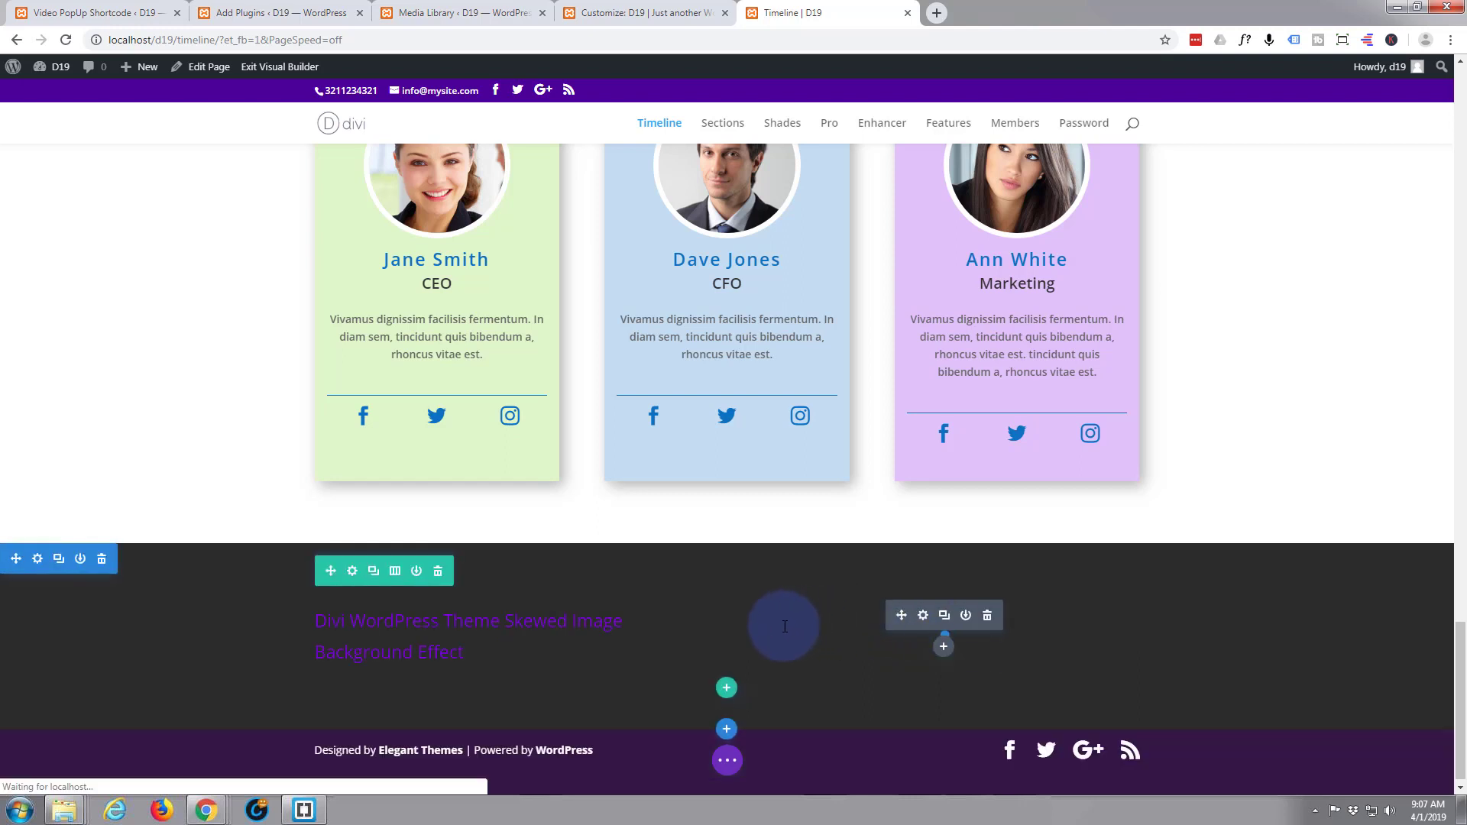
click(923, 616)
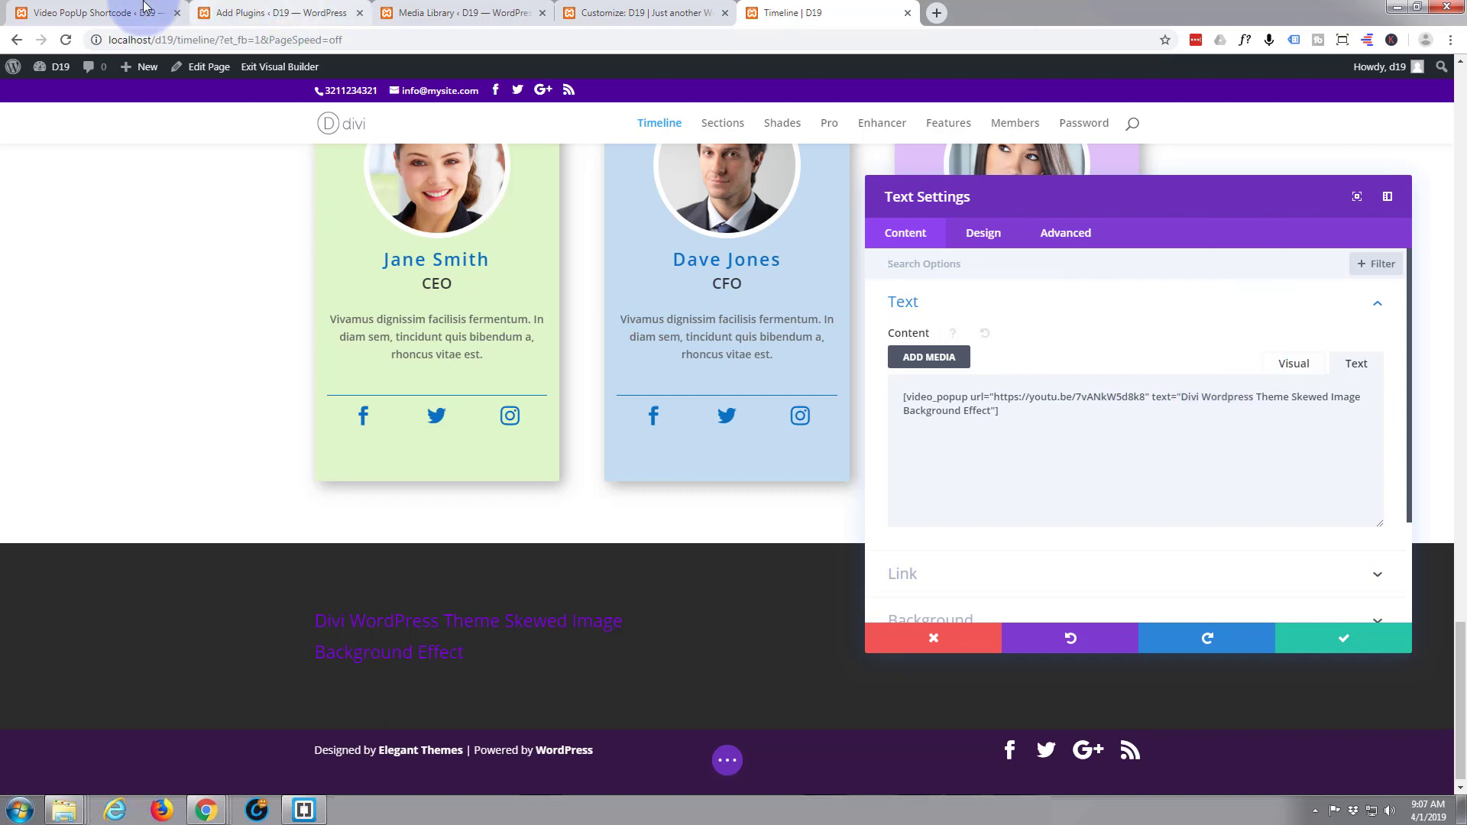
Bring up the Video PopUp Shortcode reference and select its default usage example to check the img="" attribute
click(79, 13)
click(269, 183)
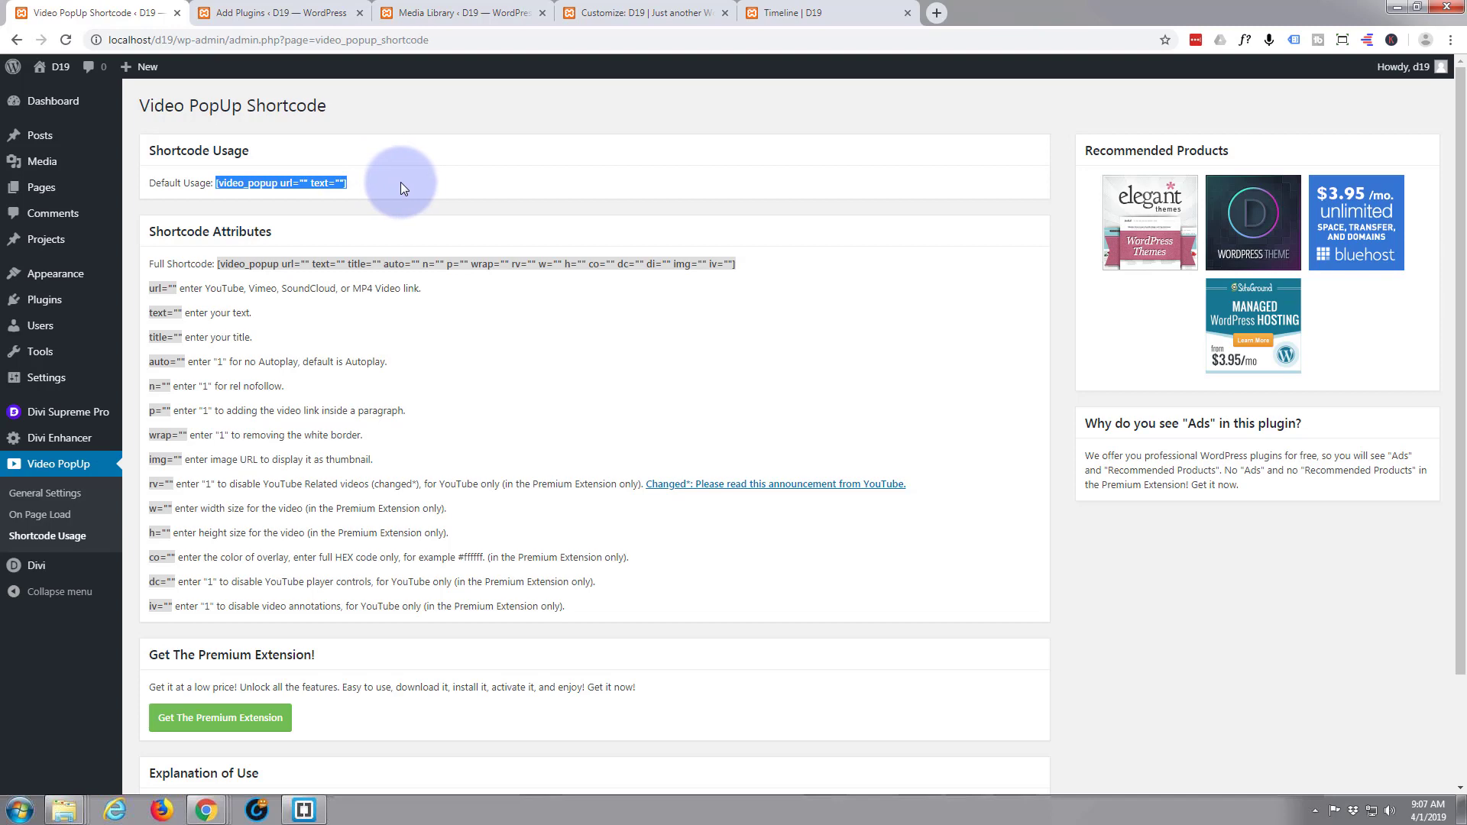
On the Timeline page, delete the duplicated popup shortcode's text="…" attribute, then go to the Media Library for an image
click(808, 15)
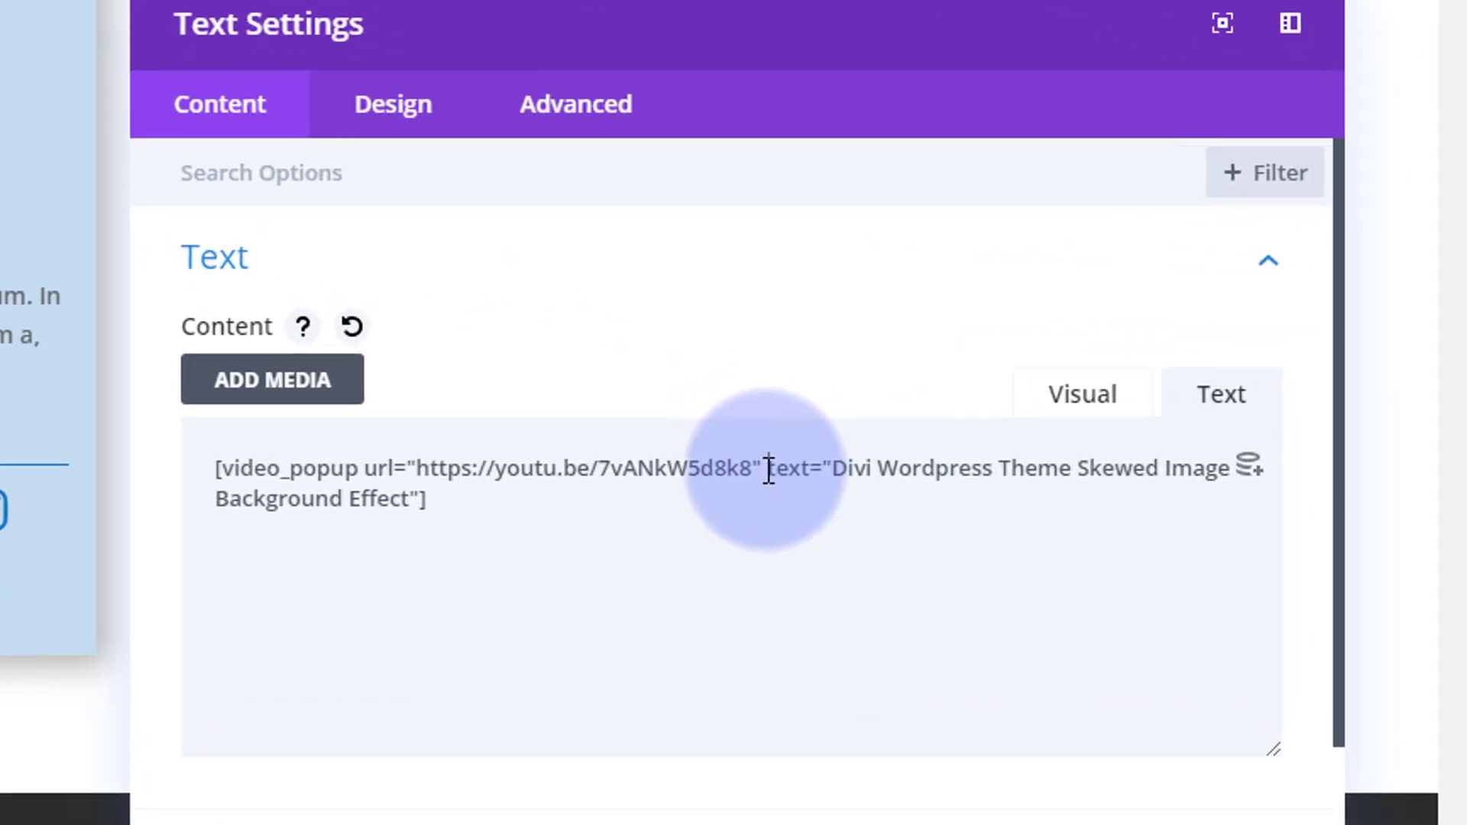
drag(769, 468, 592, 517)
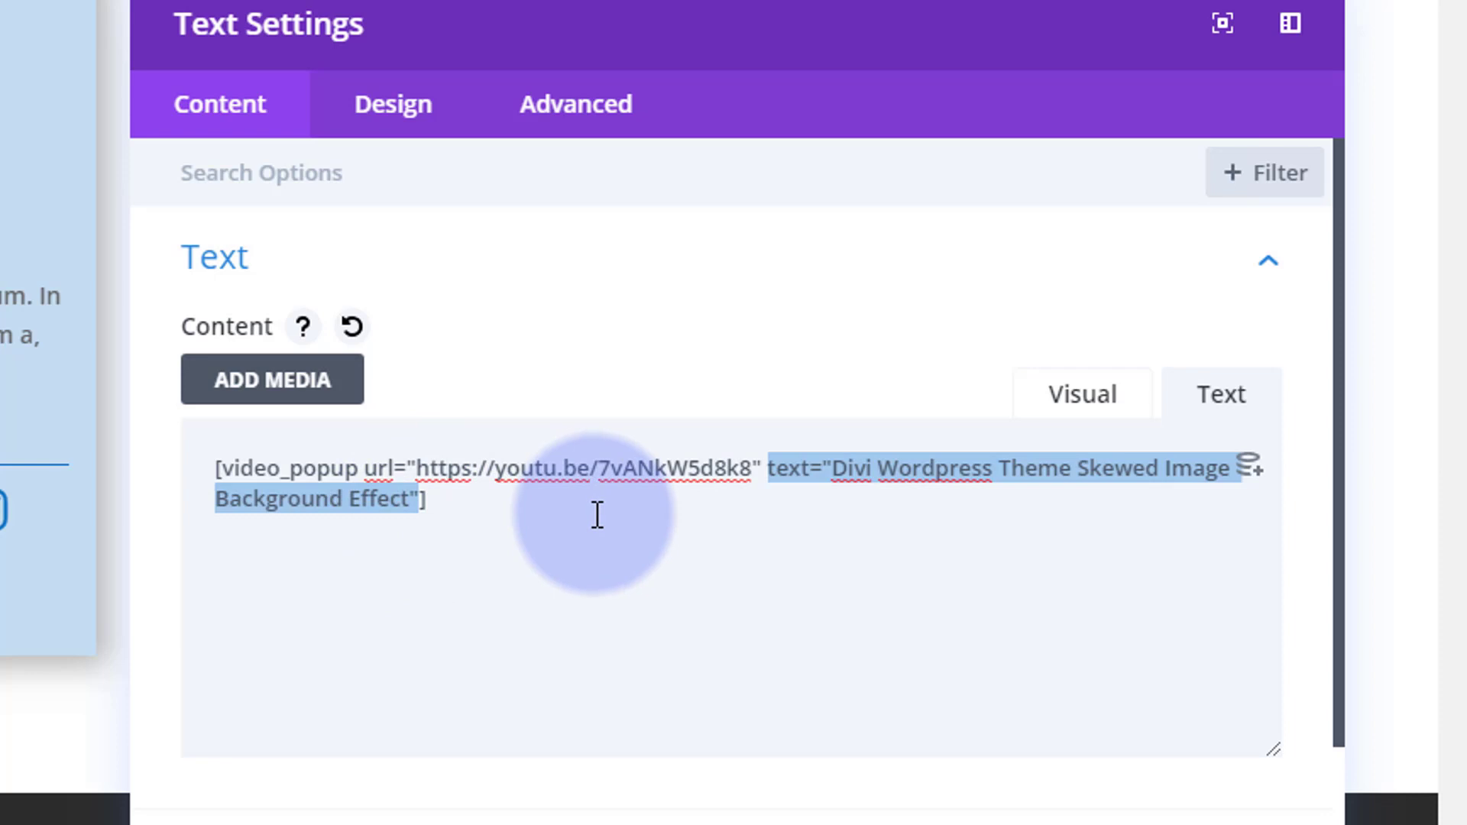
key(BackSpace)
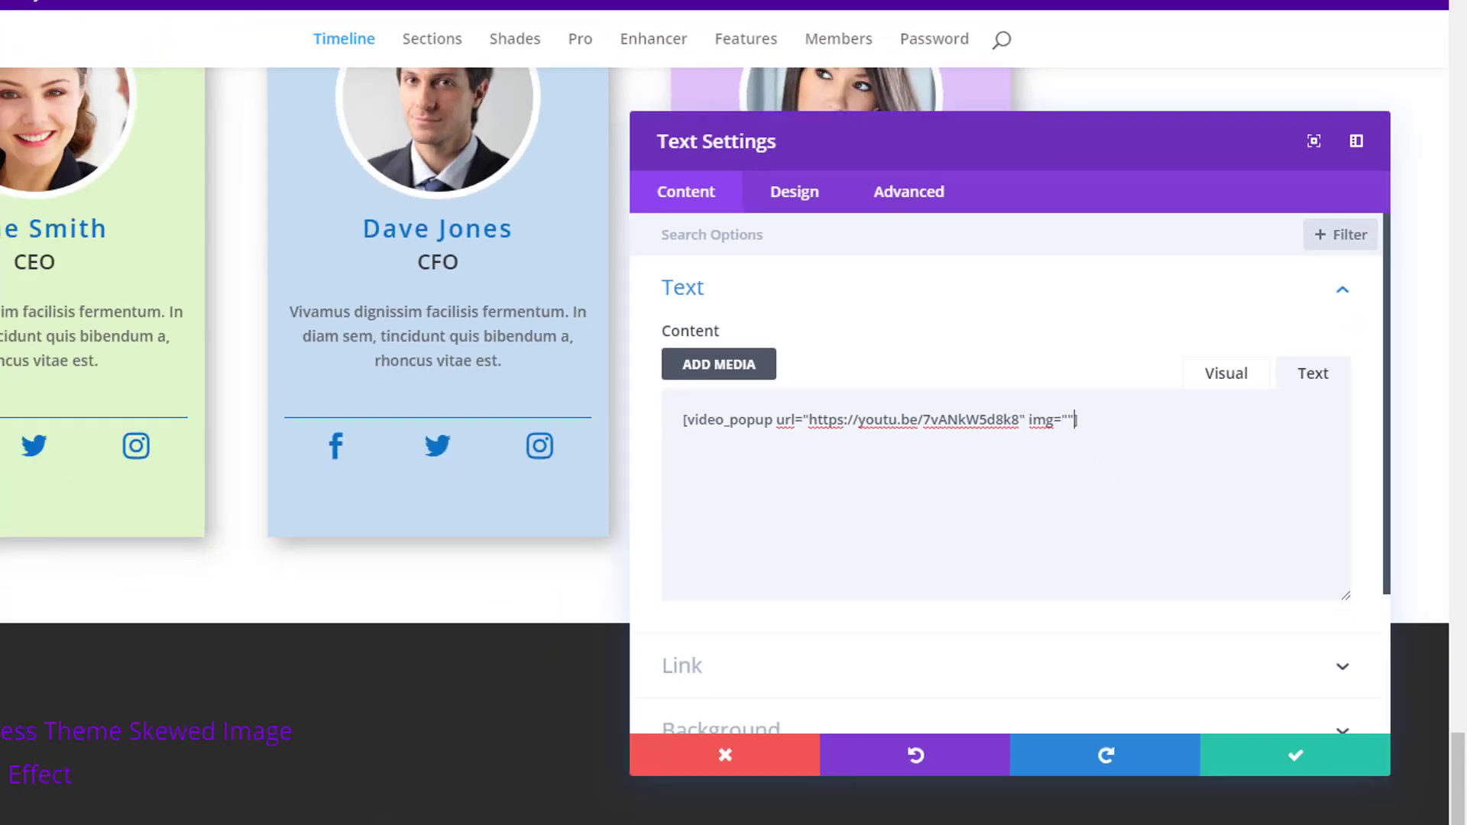
click(443, 13)
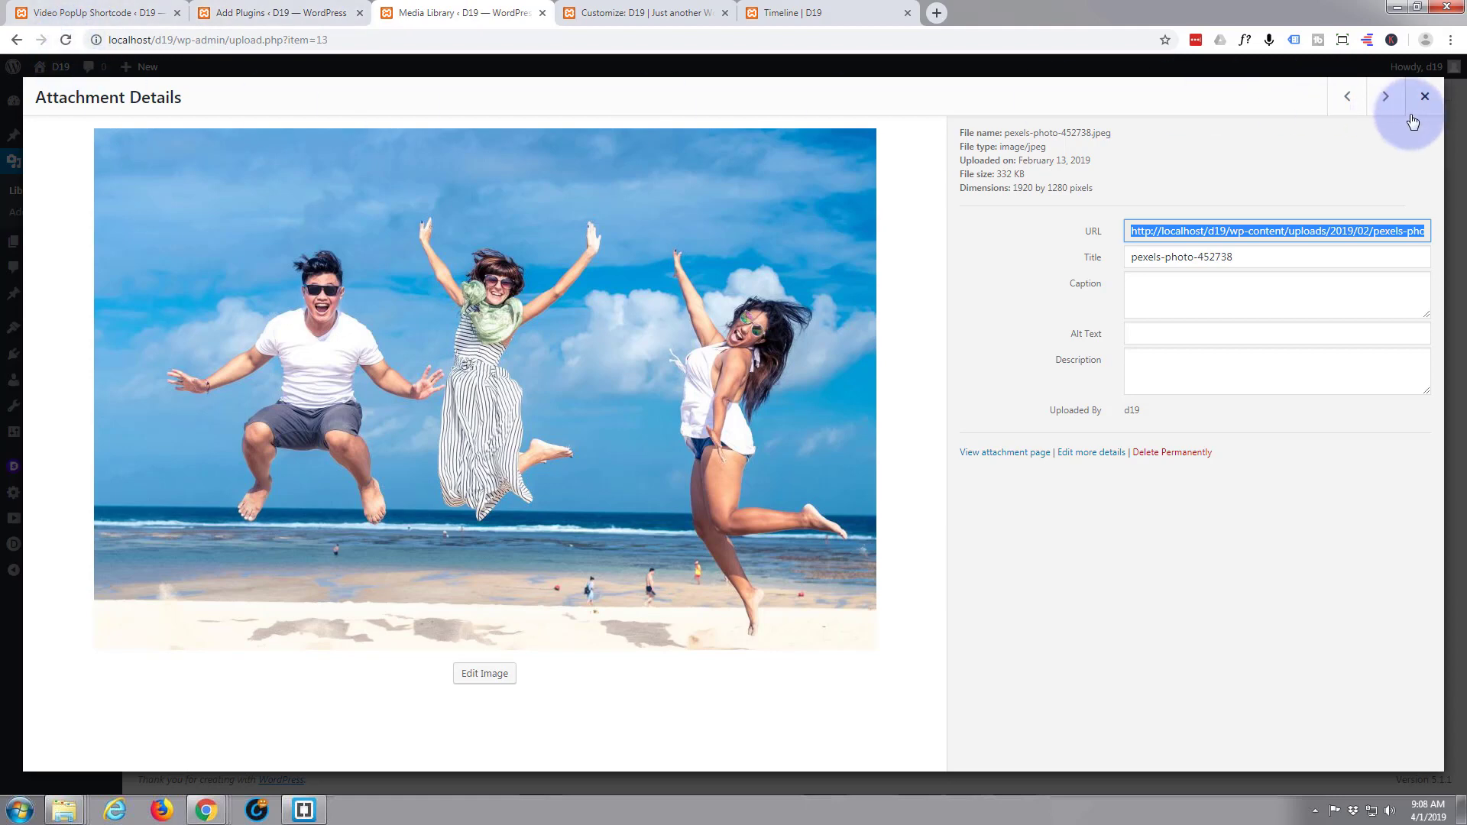
Close the beach photo's details and select the city-skyline image's full file URL
click(1422, 94)
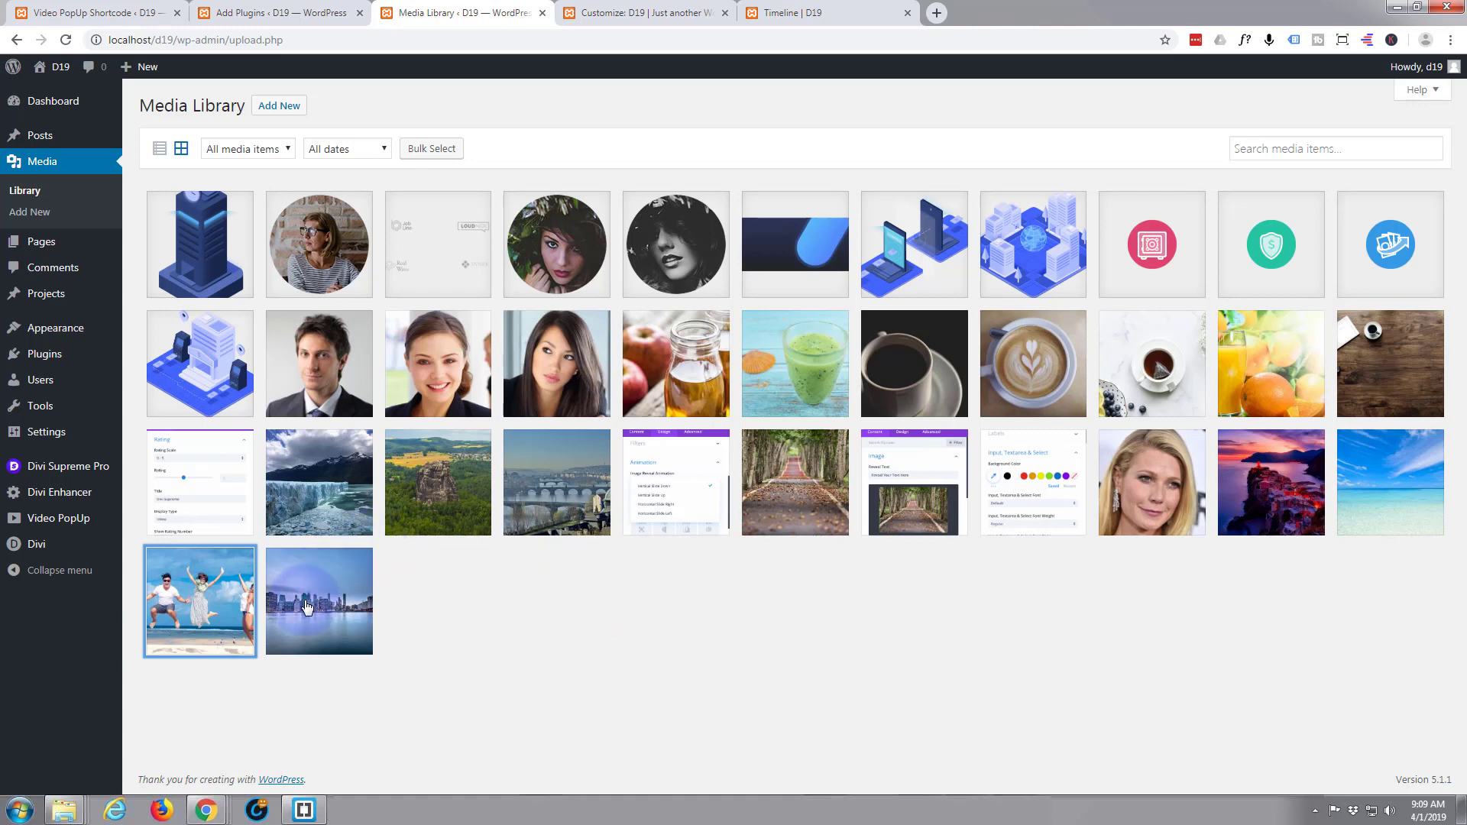
click(322, 600)
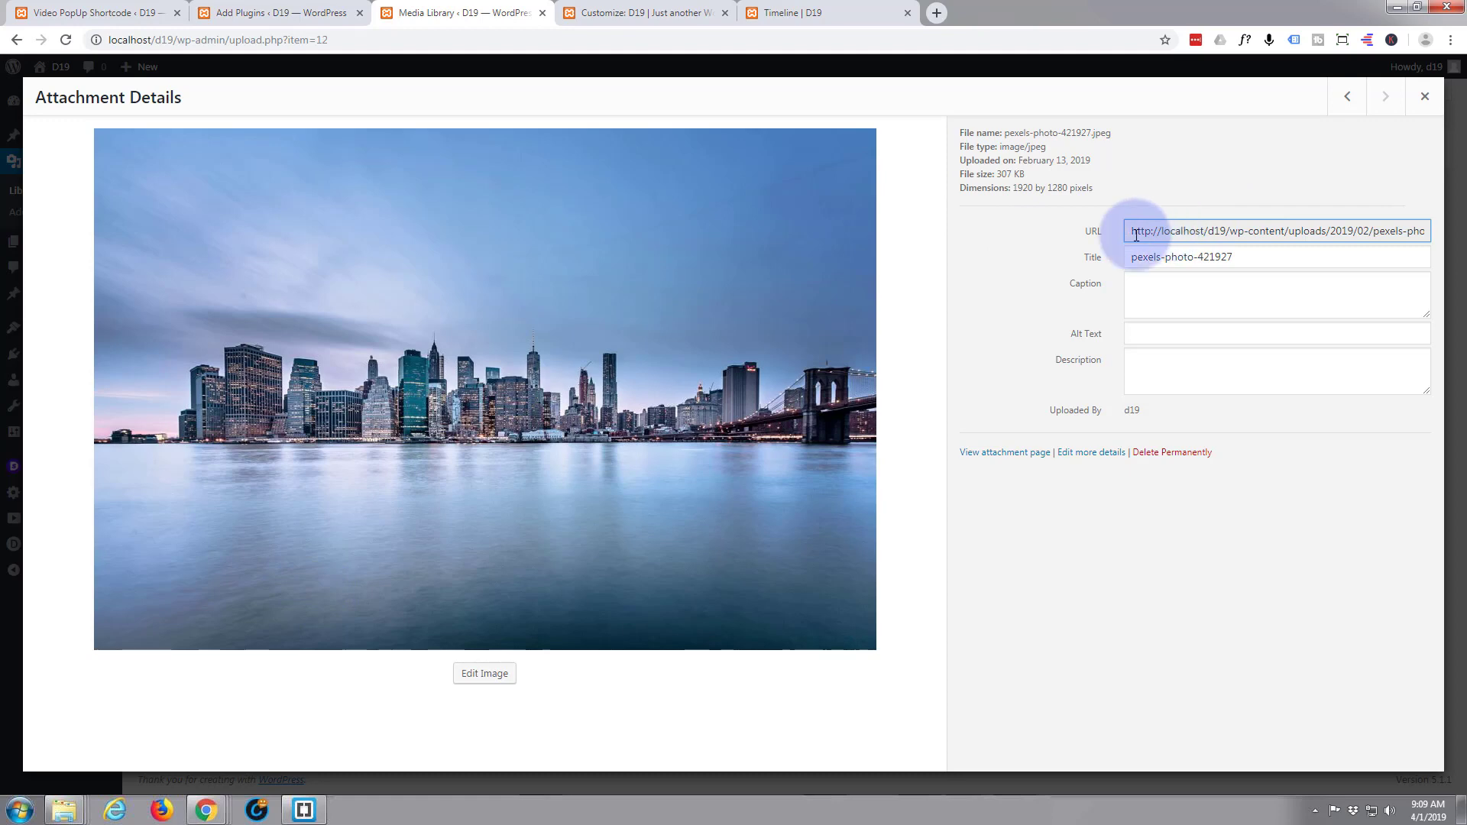
click(1241, 230)
key(ctrl+c)
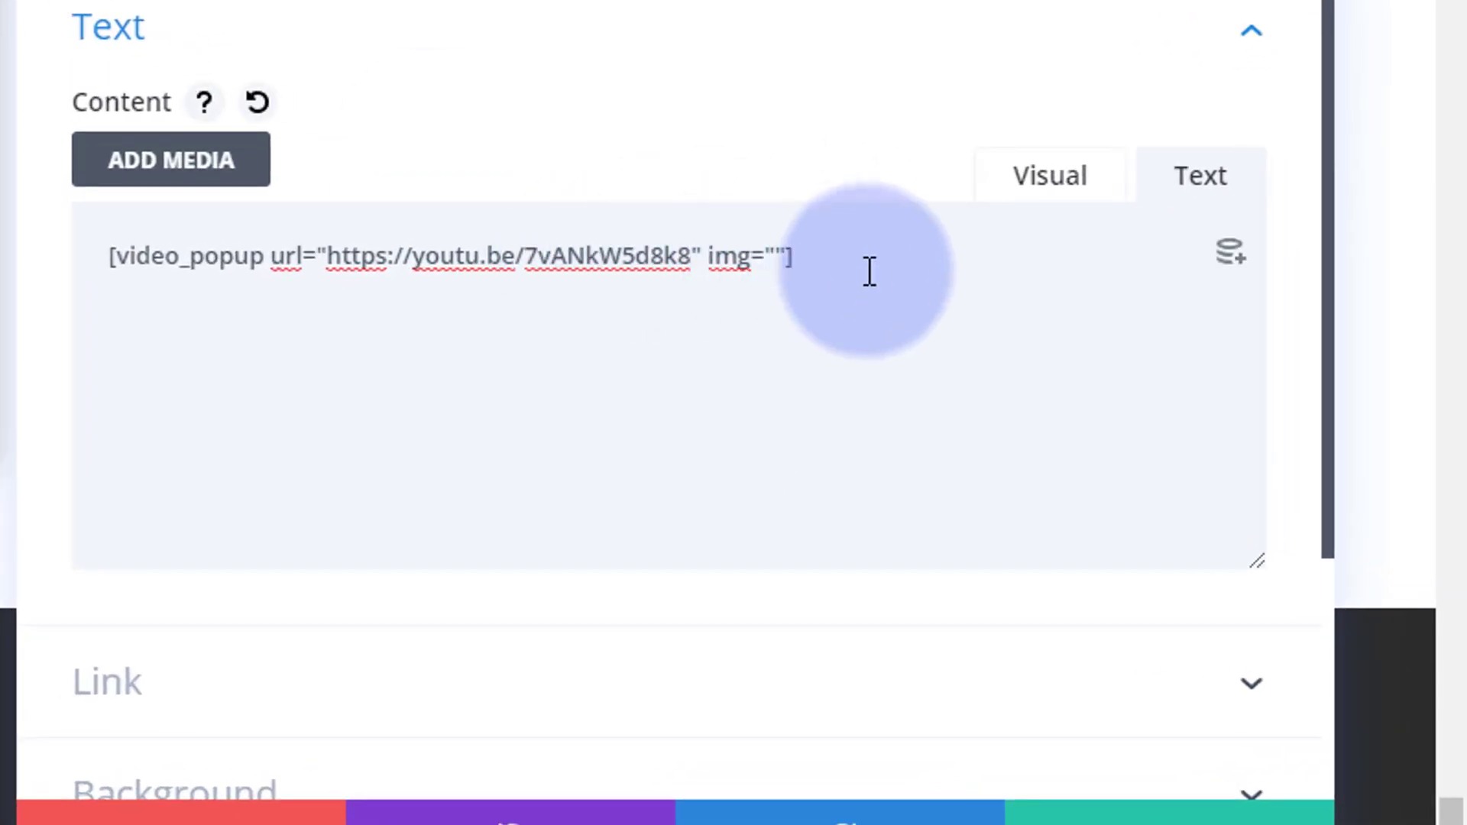
Paste the skyline image URL inside the shortcode's img="" and apply the Text module changes
click(777, 256)
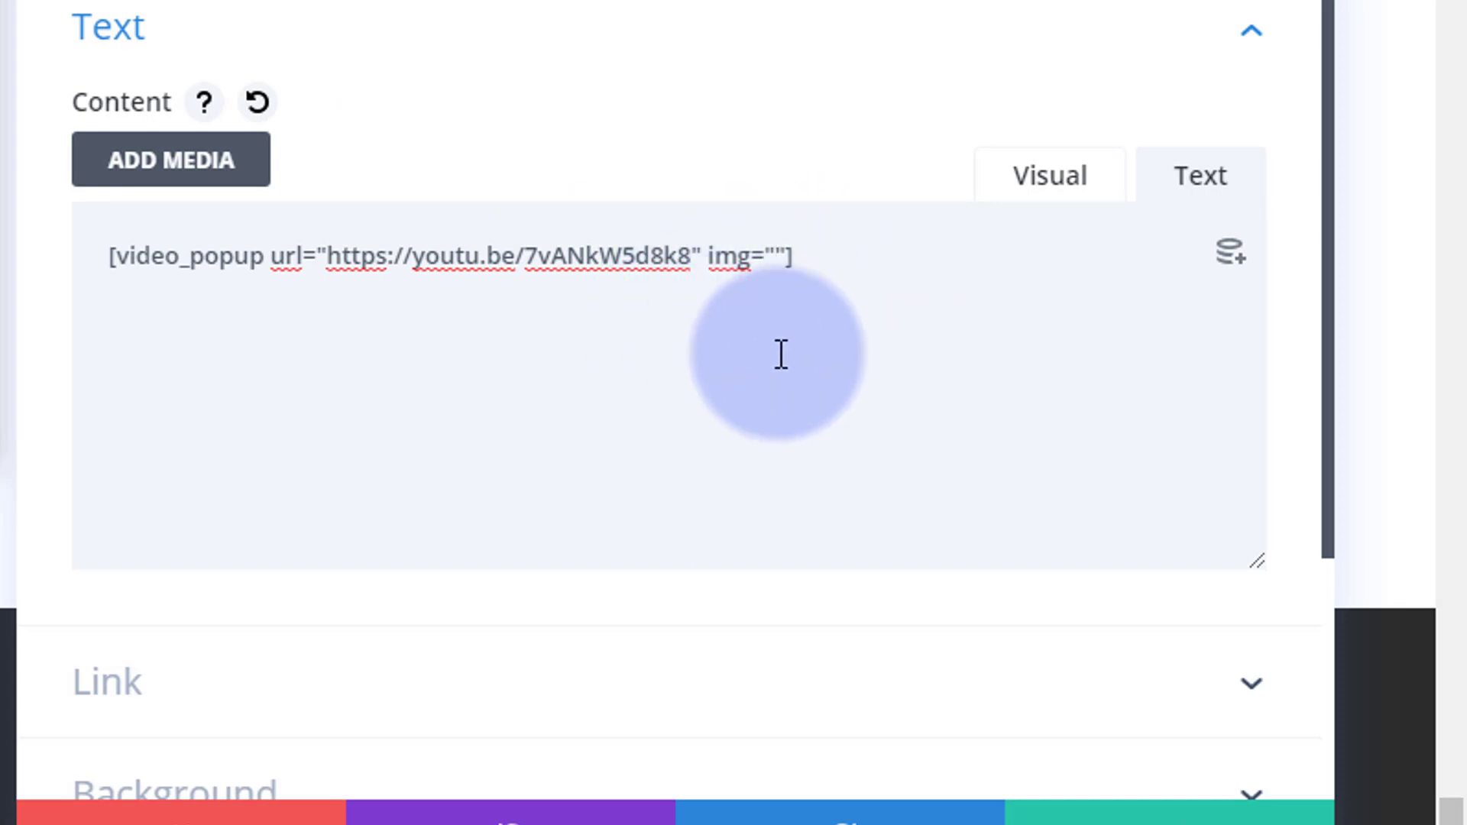
key(ctrl+v)
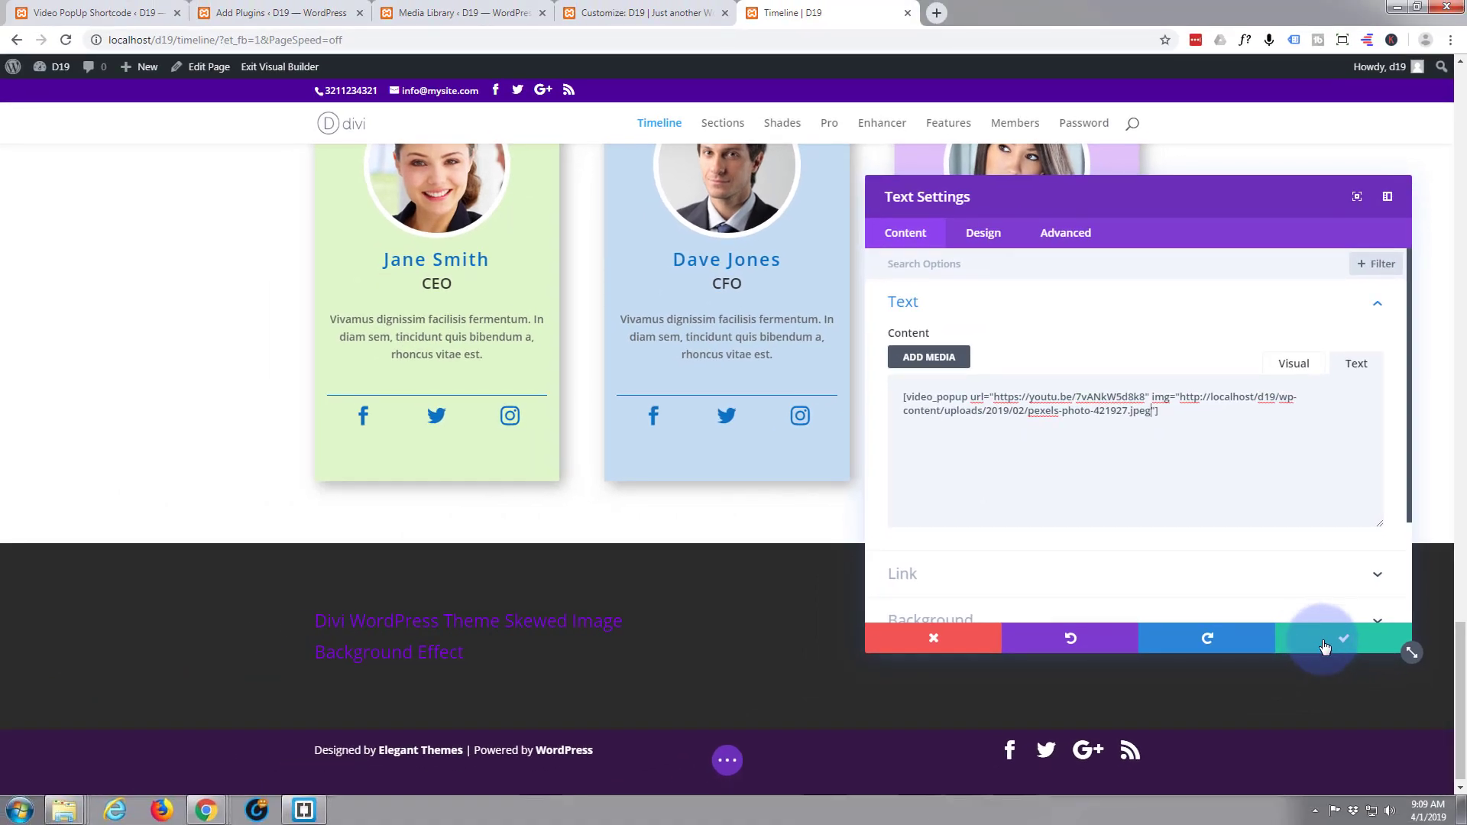
click(1325, 647)
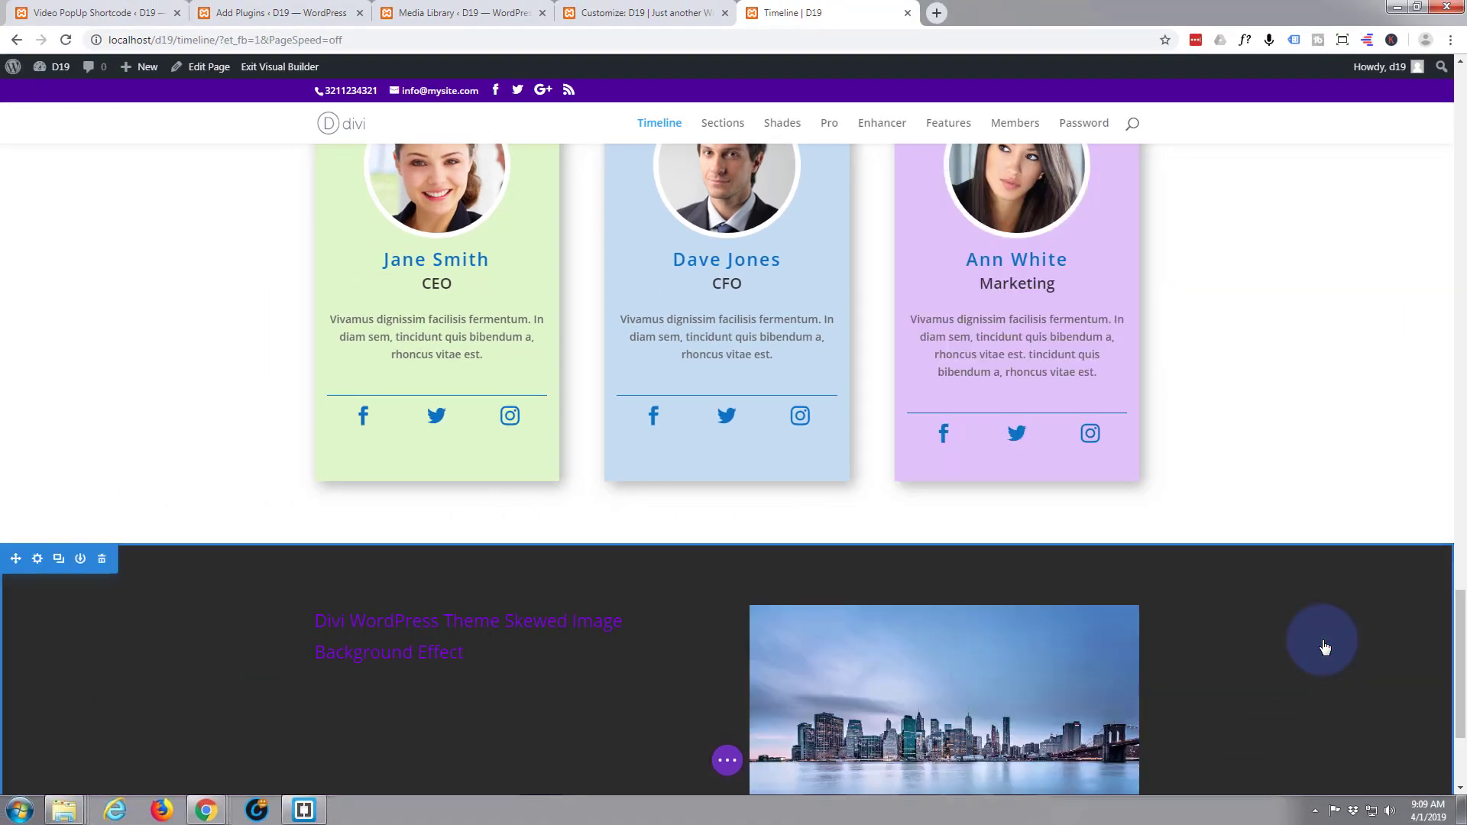
Save the Timeline page and exit the Visual Builder to view it live
scroll(1250, 485, down, 3)
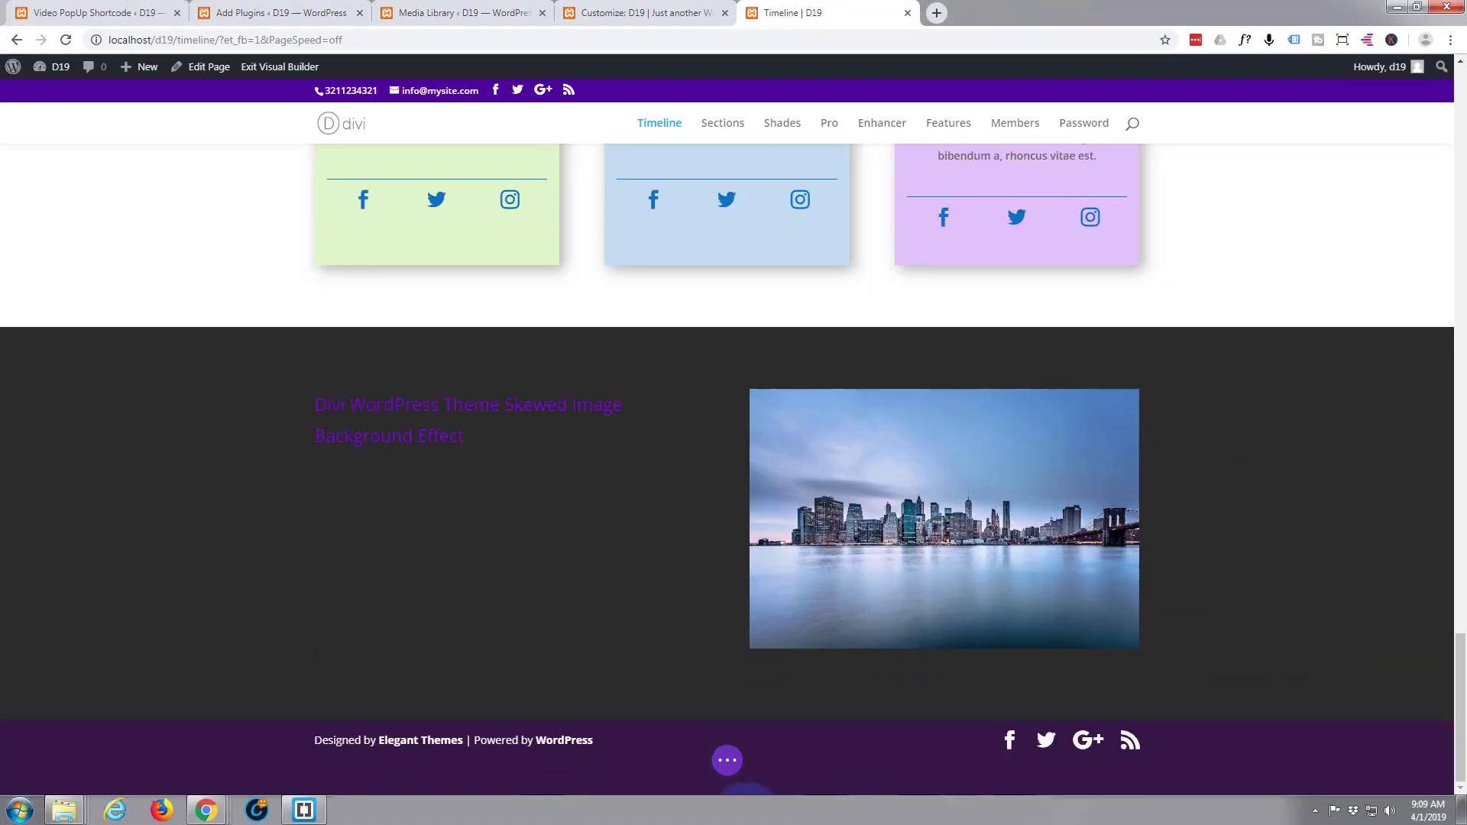
click(732, 768)
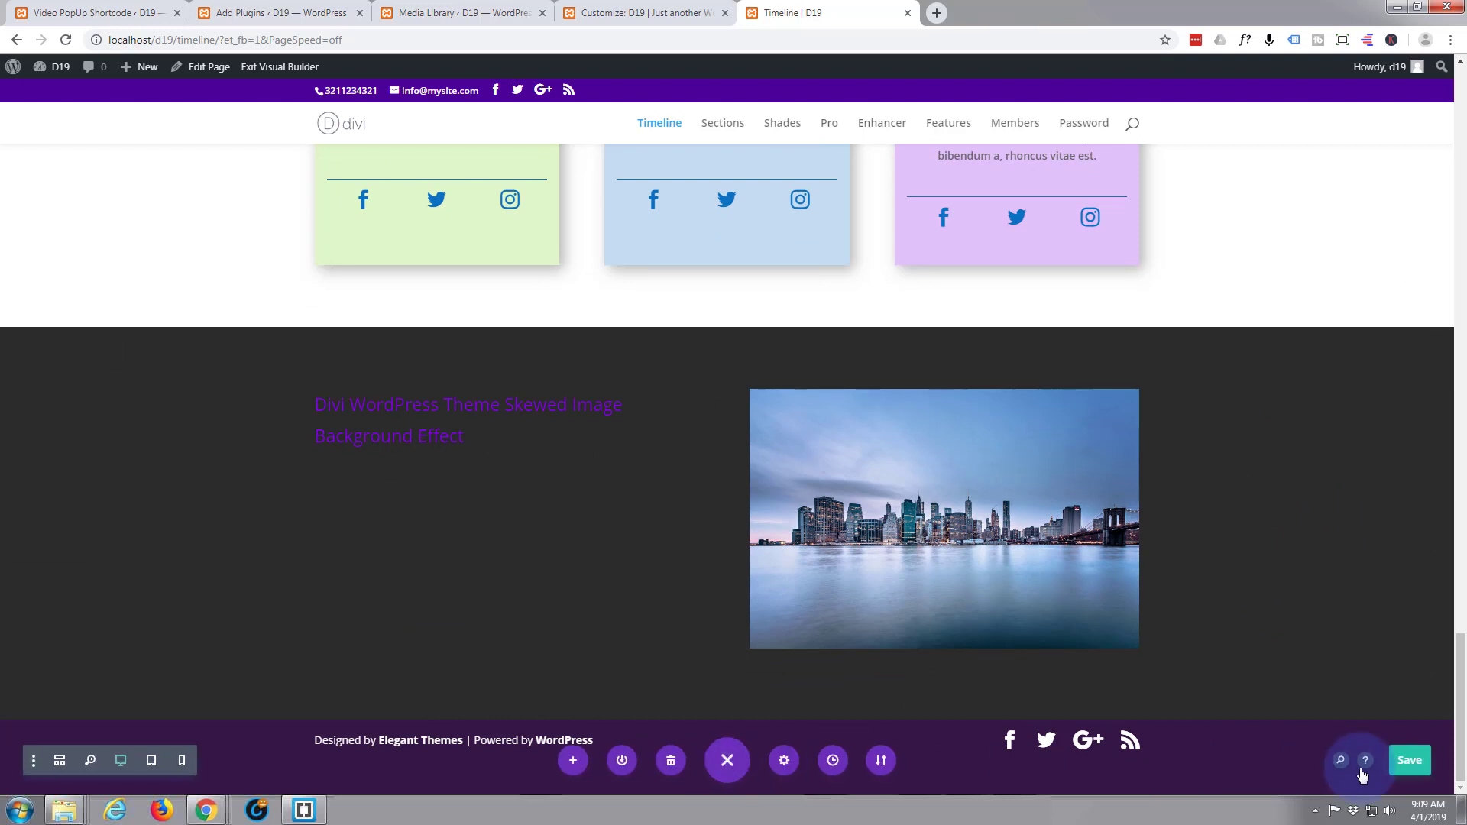
click(1412, 761)
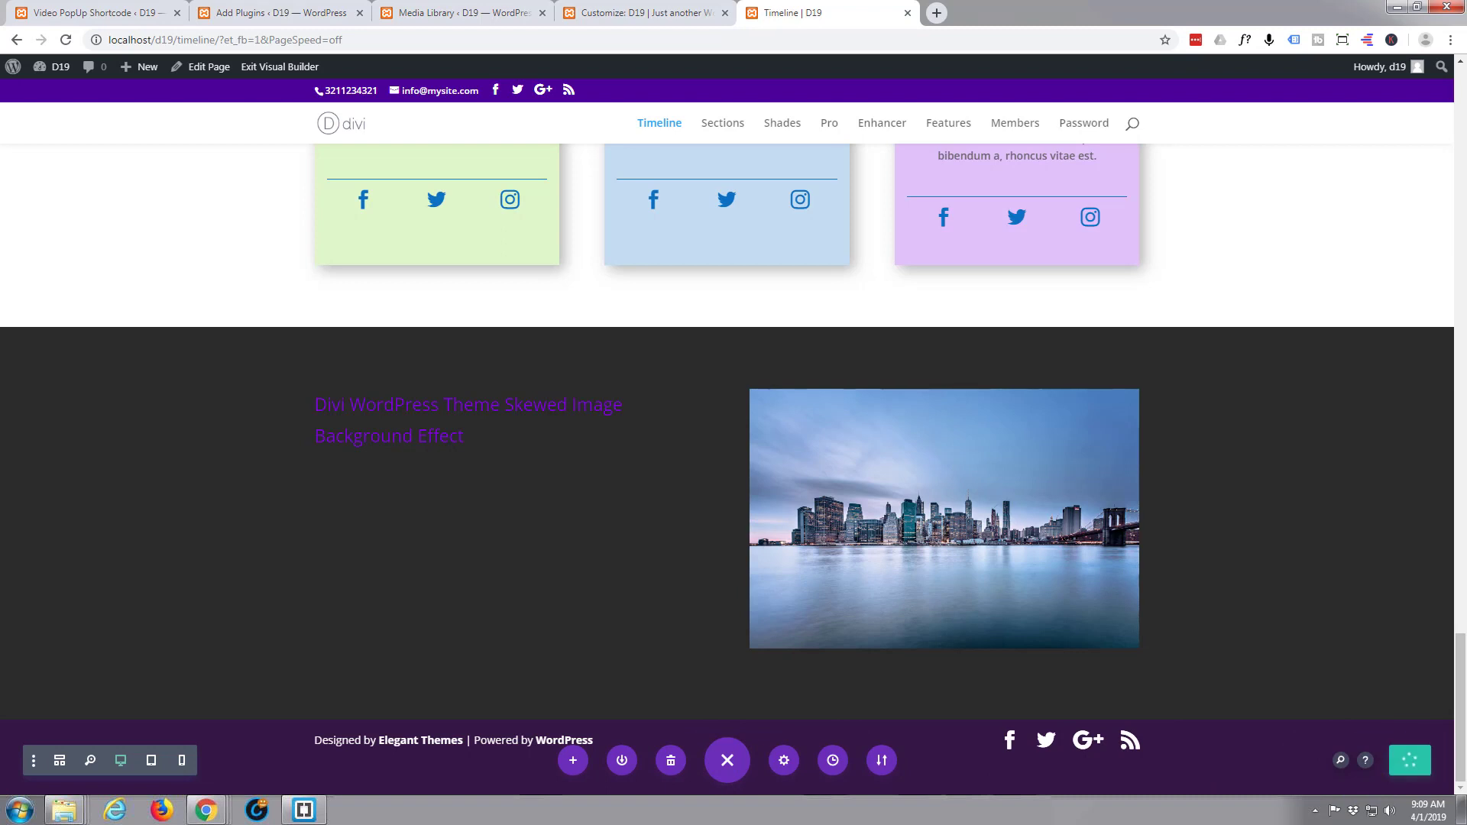
click(281, 67)
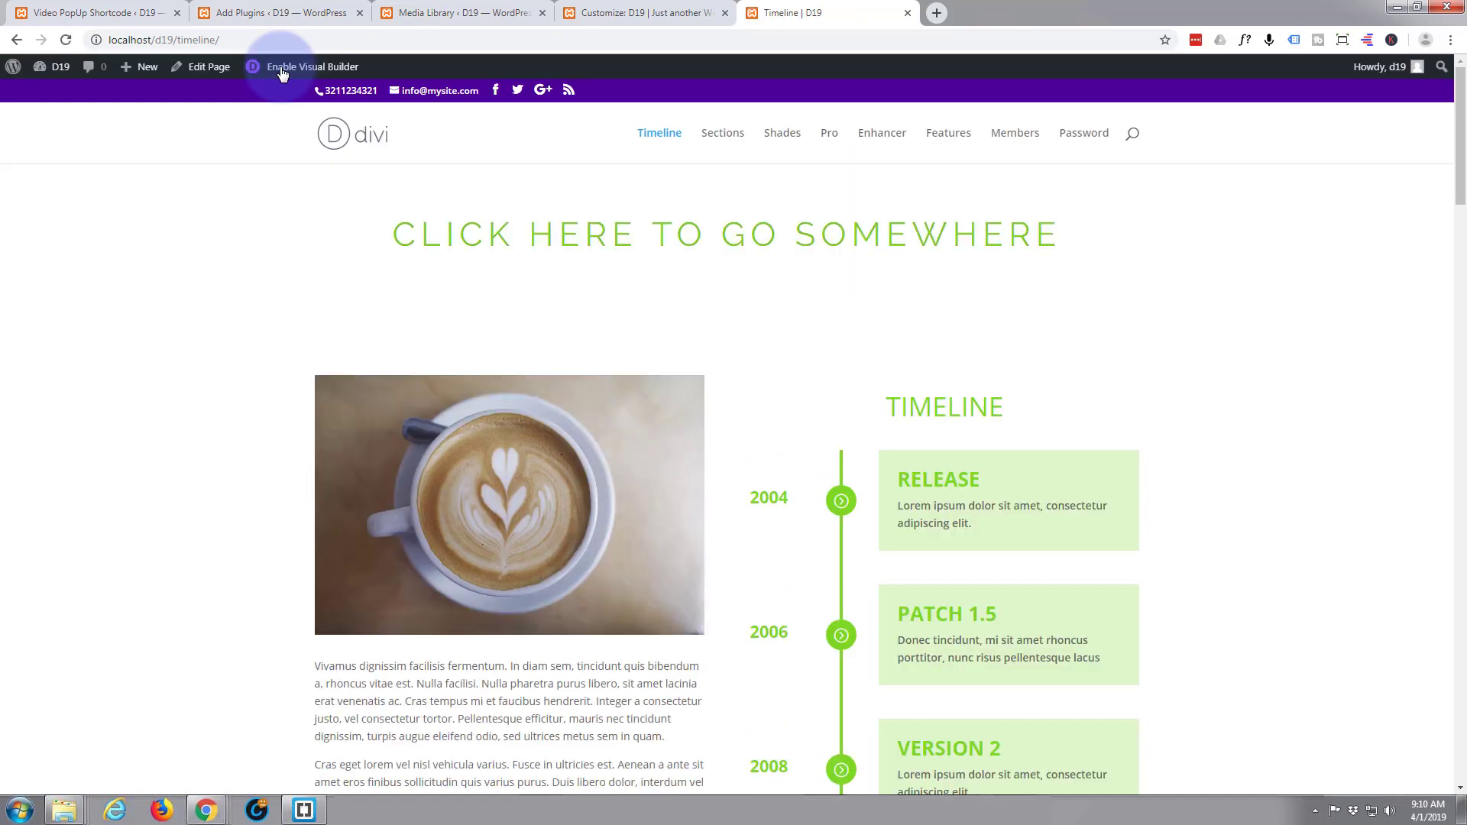
scroll(270, 208, down, 15)
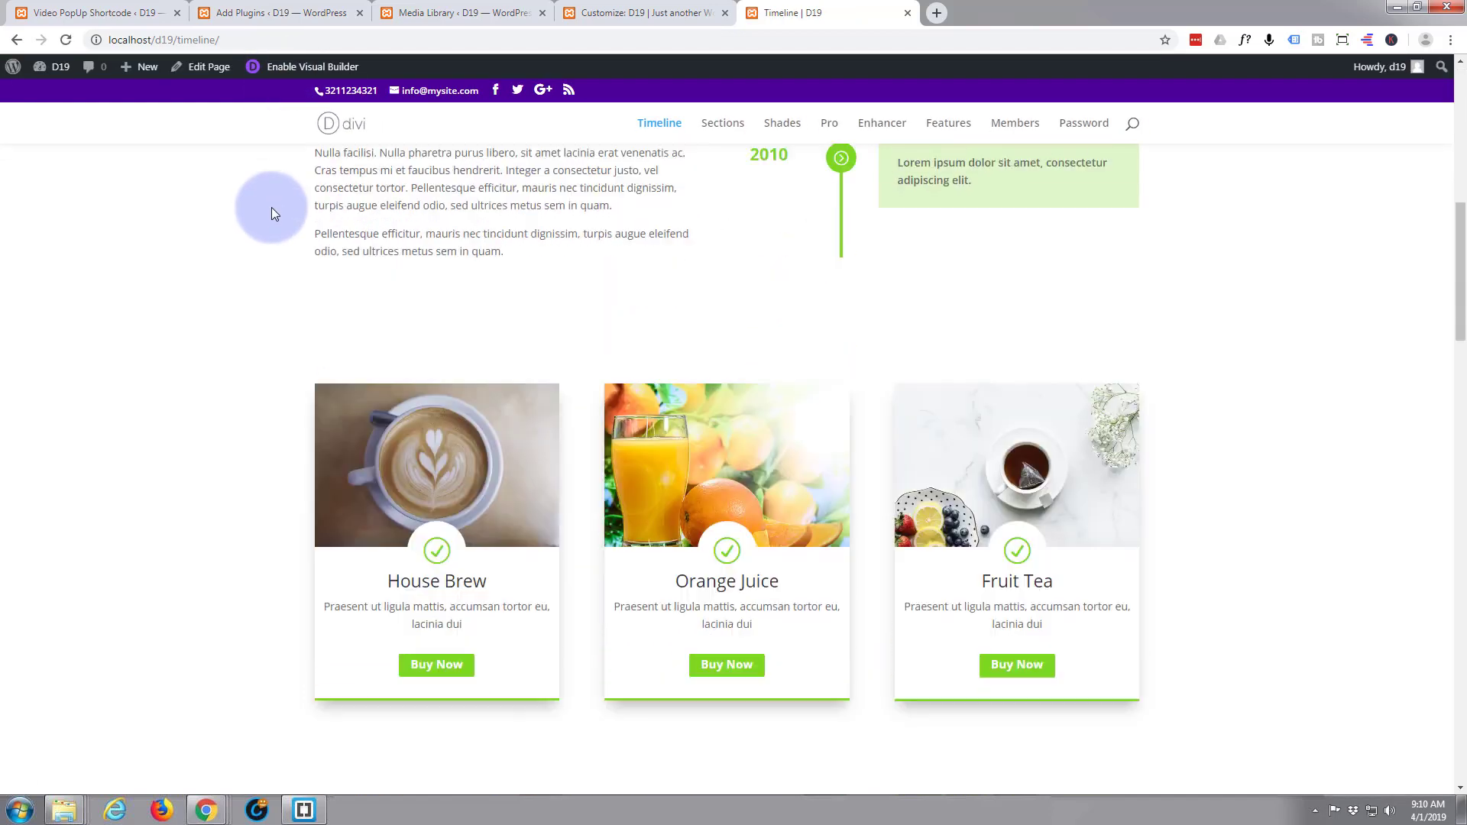
scroll(272, 208, down, 15)
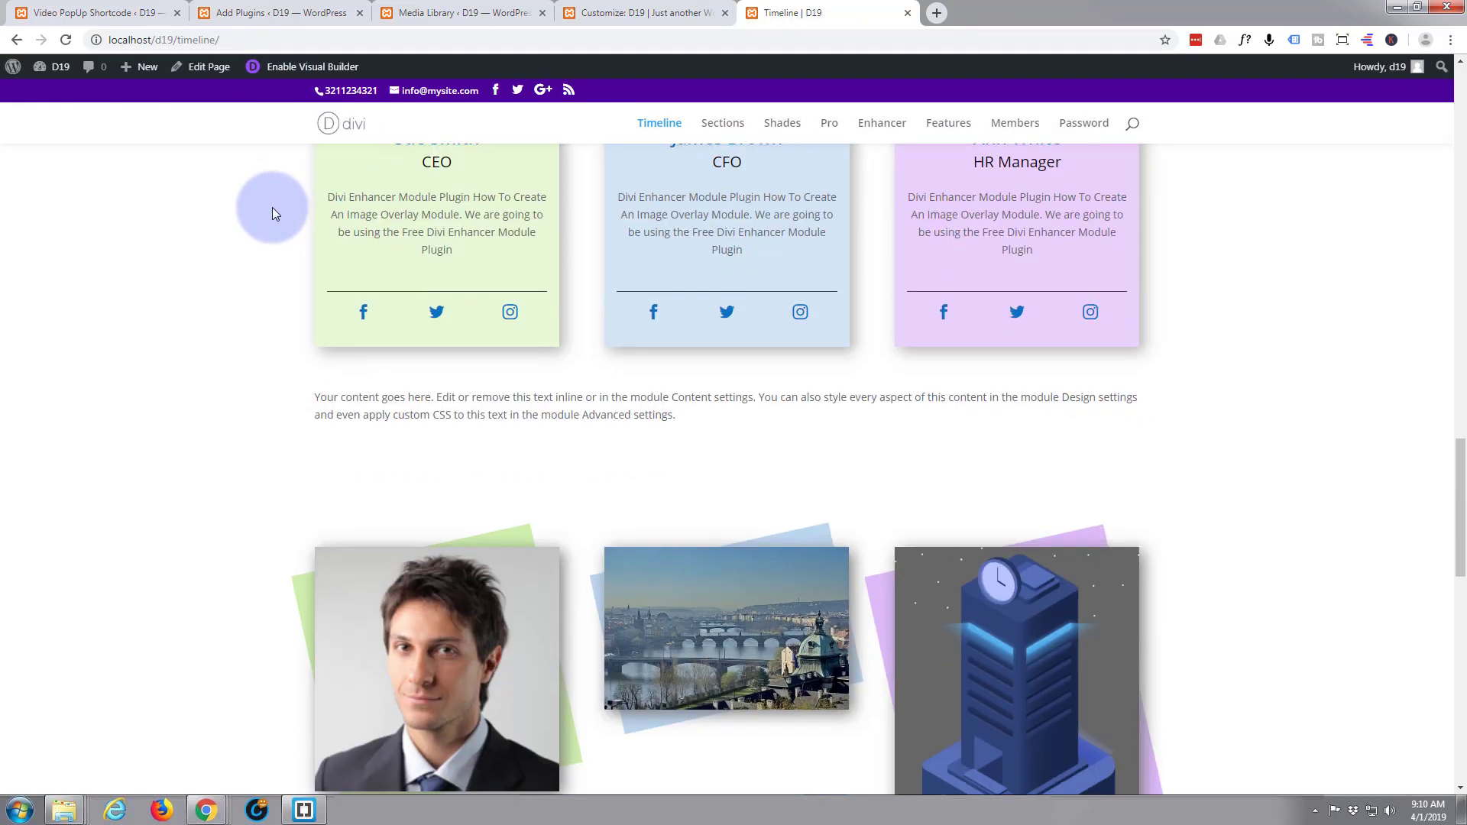
scroll(272, 208, down, 9)
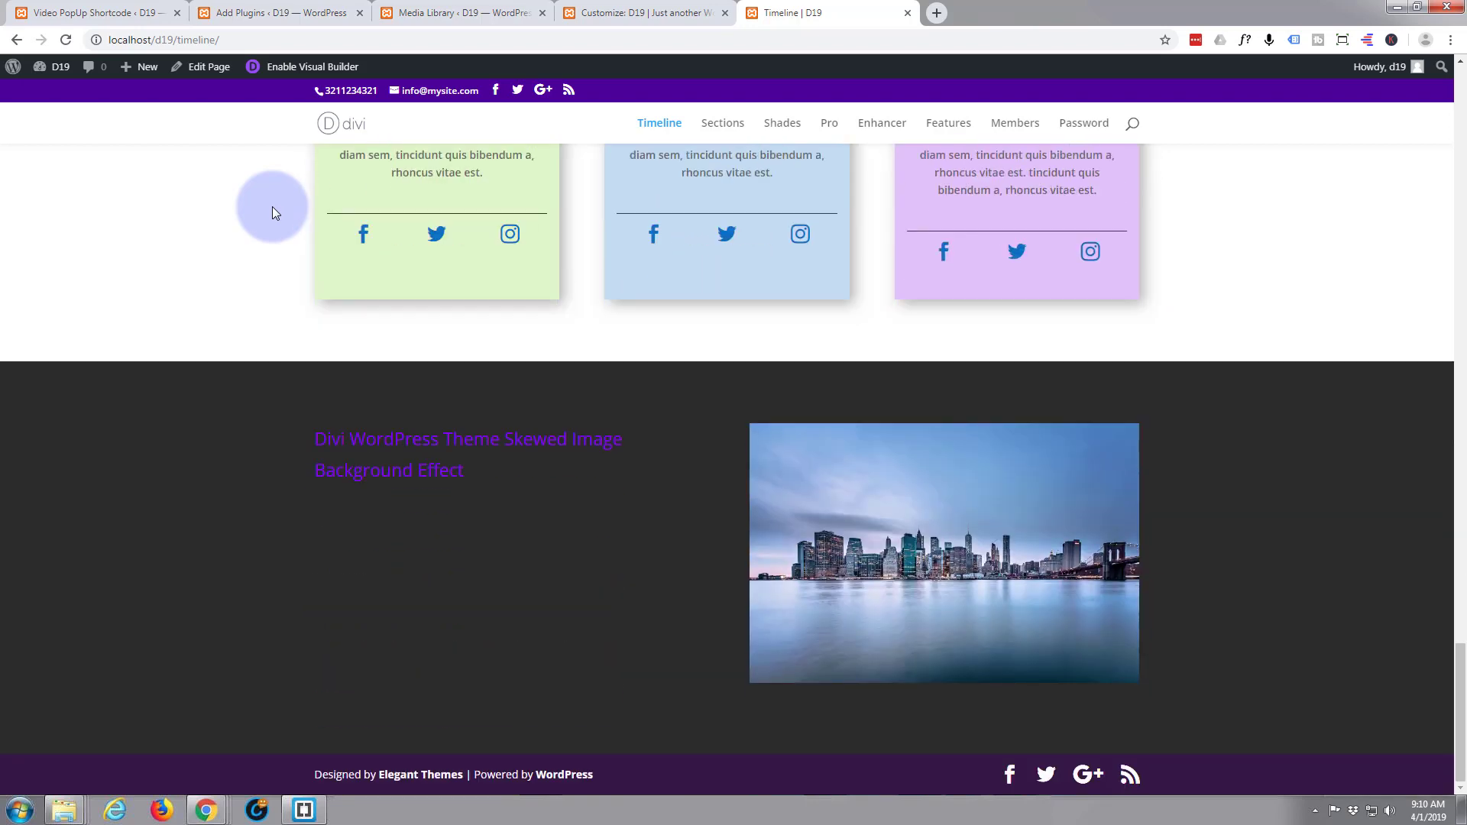
click(923, 566)
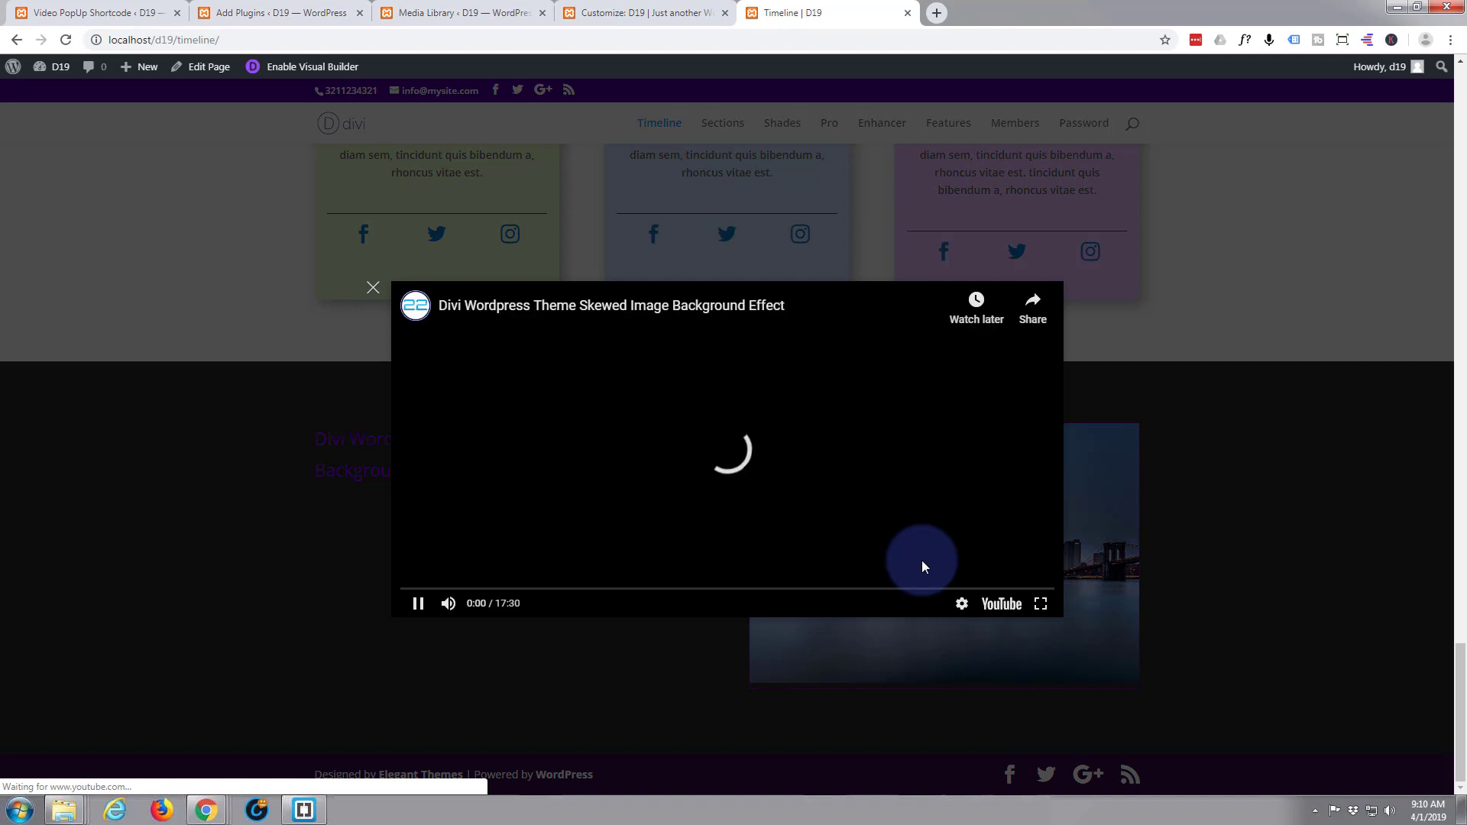
click(879, 544)
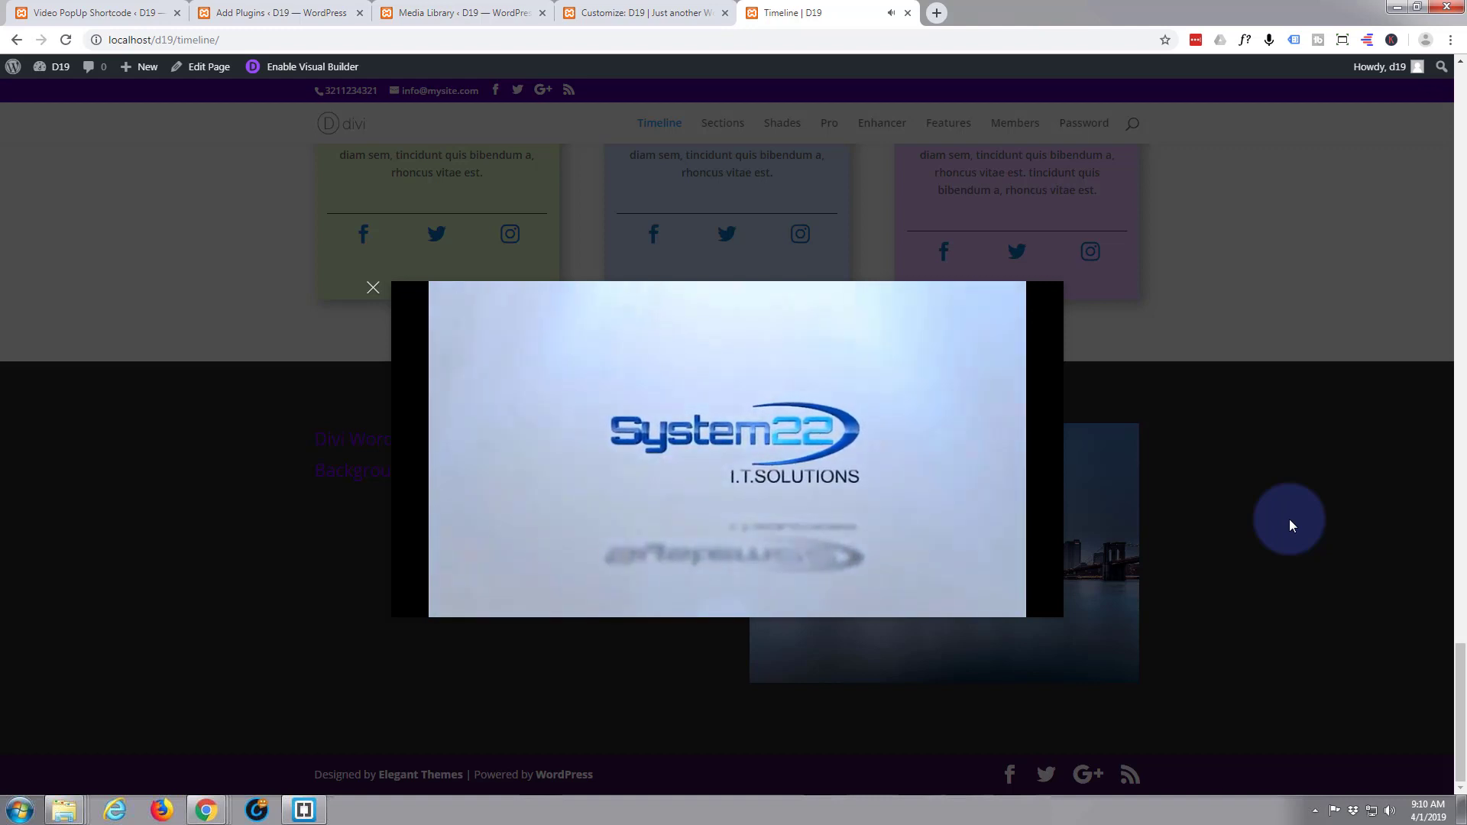
click(374, 293)
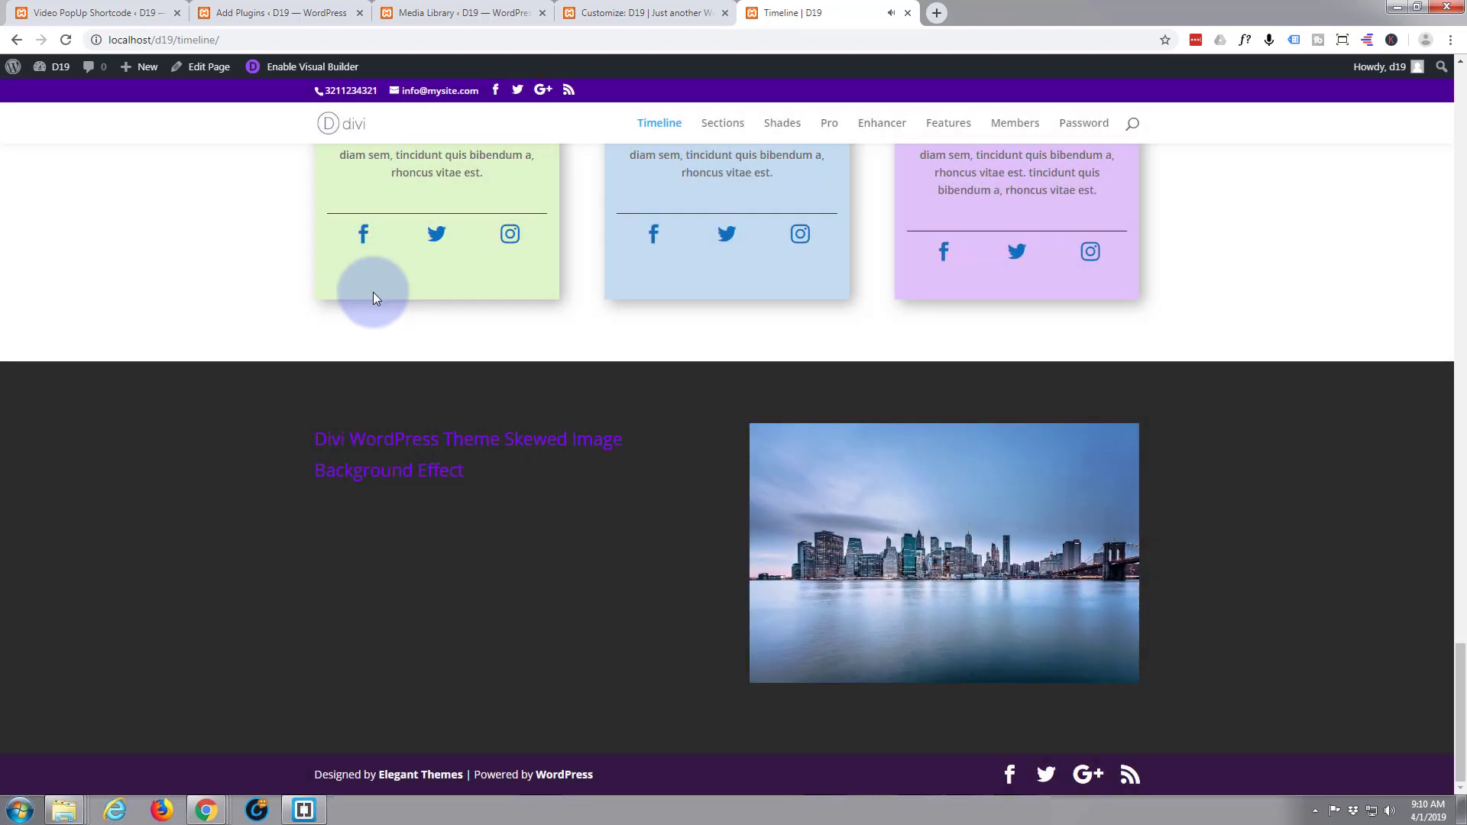
click(424, 447)
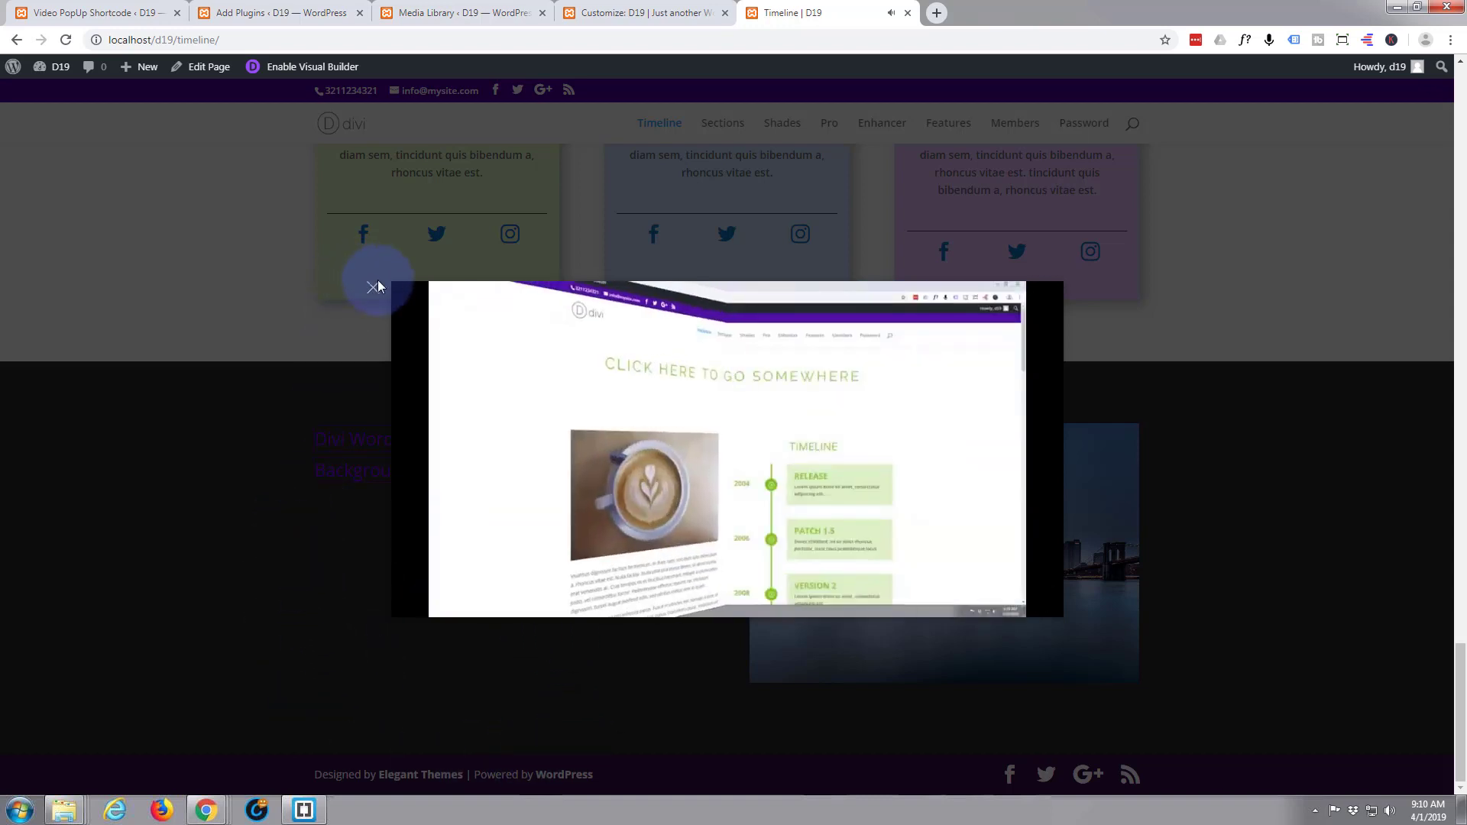
click(374, 293)
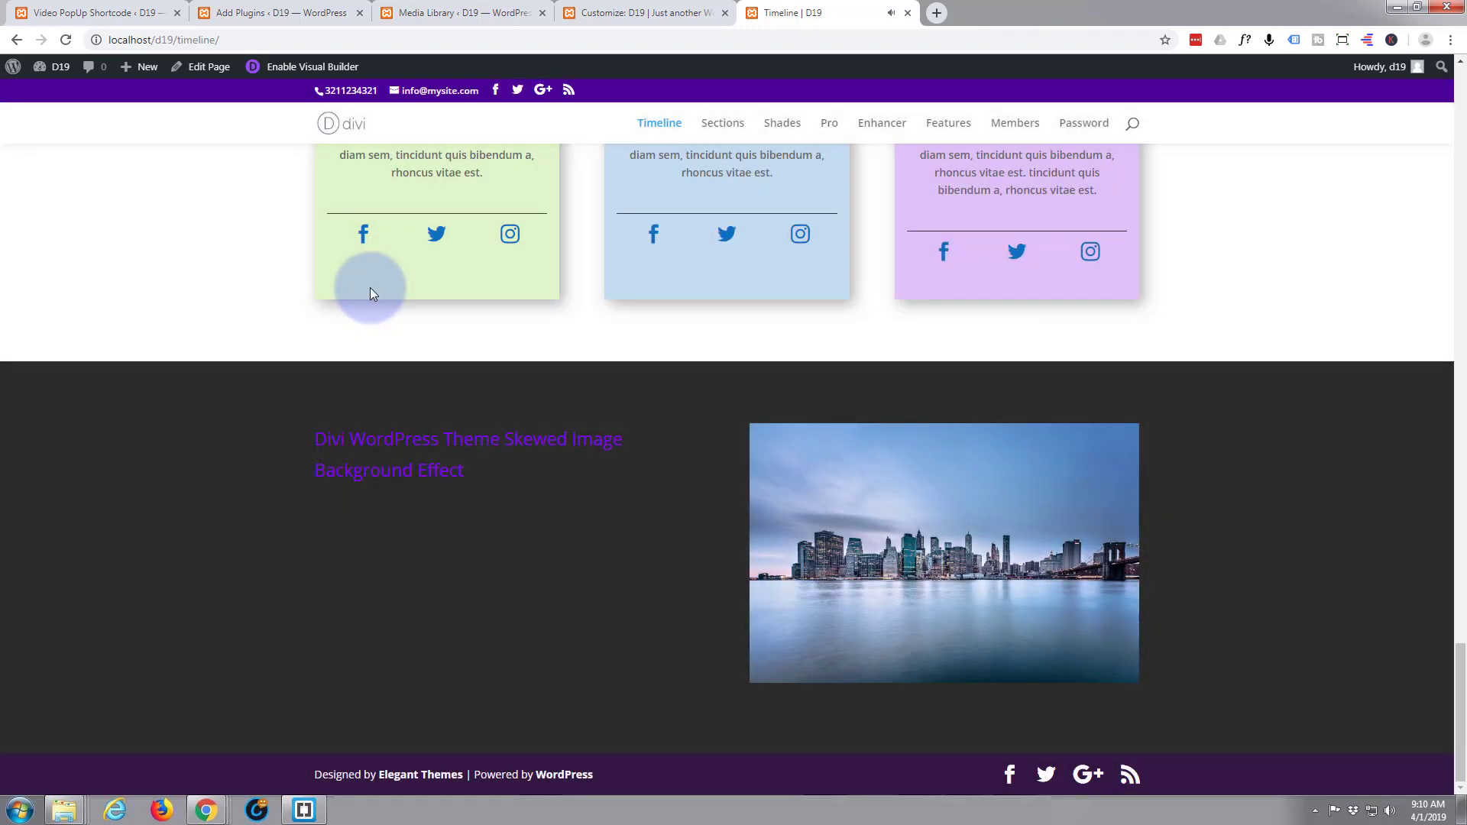
click(907, 552)
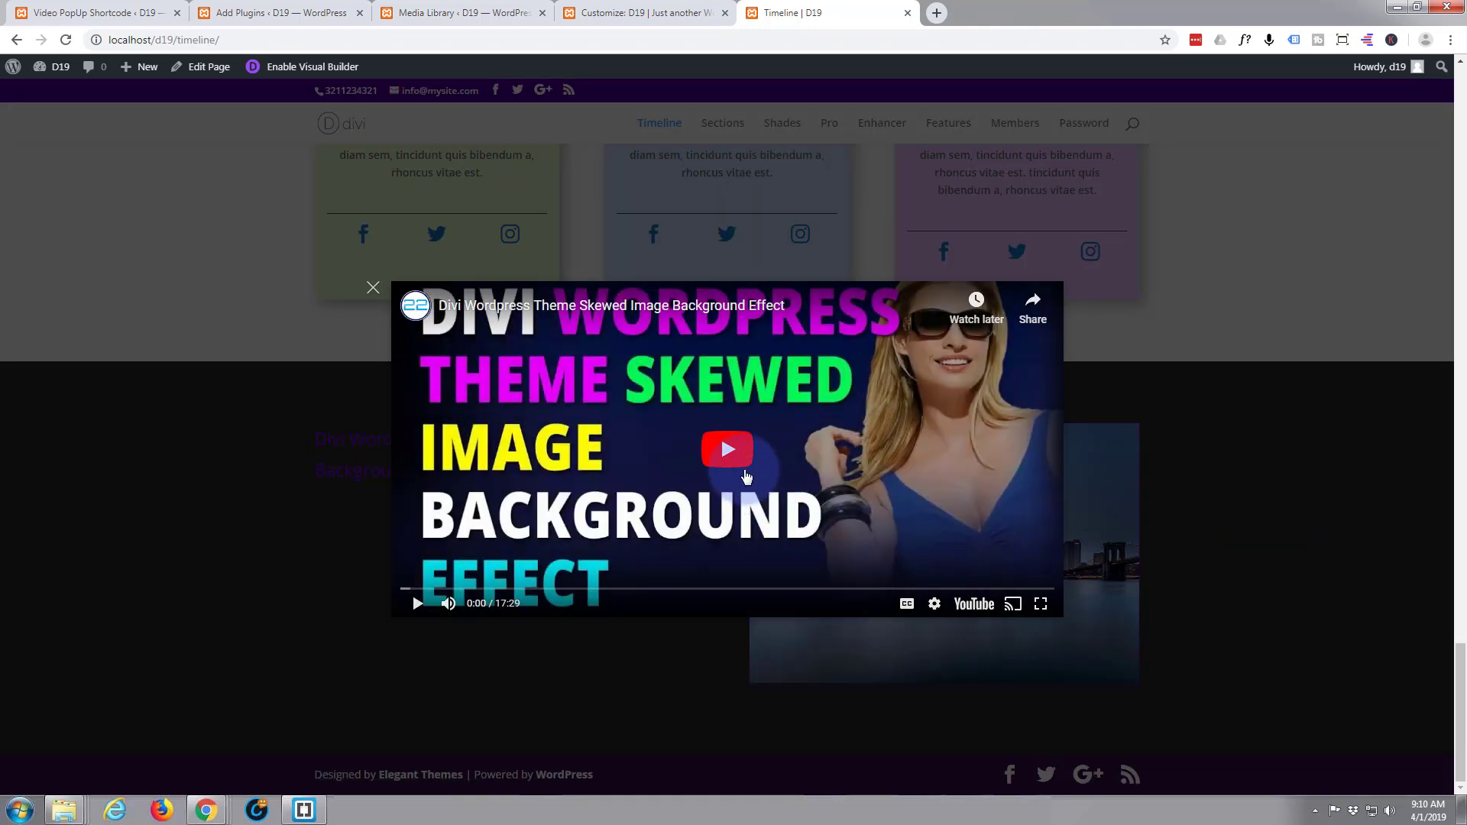
click(746, 476)
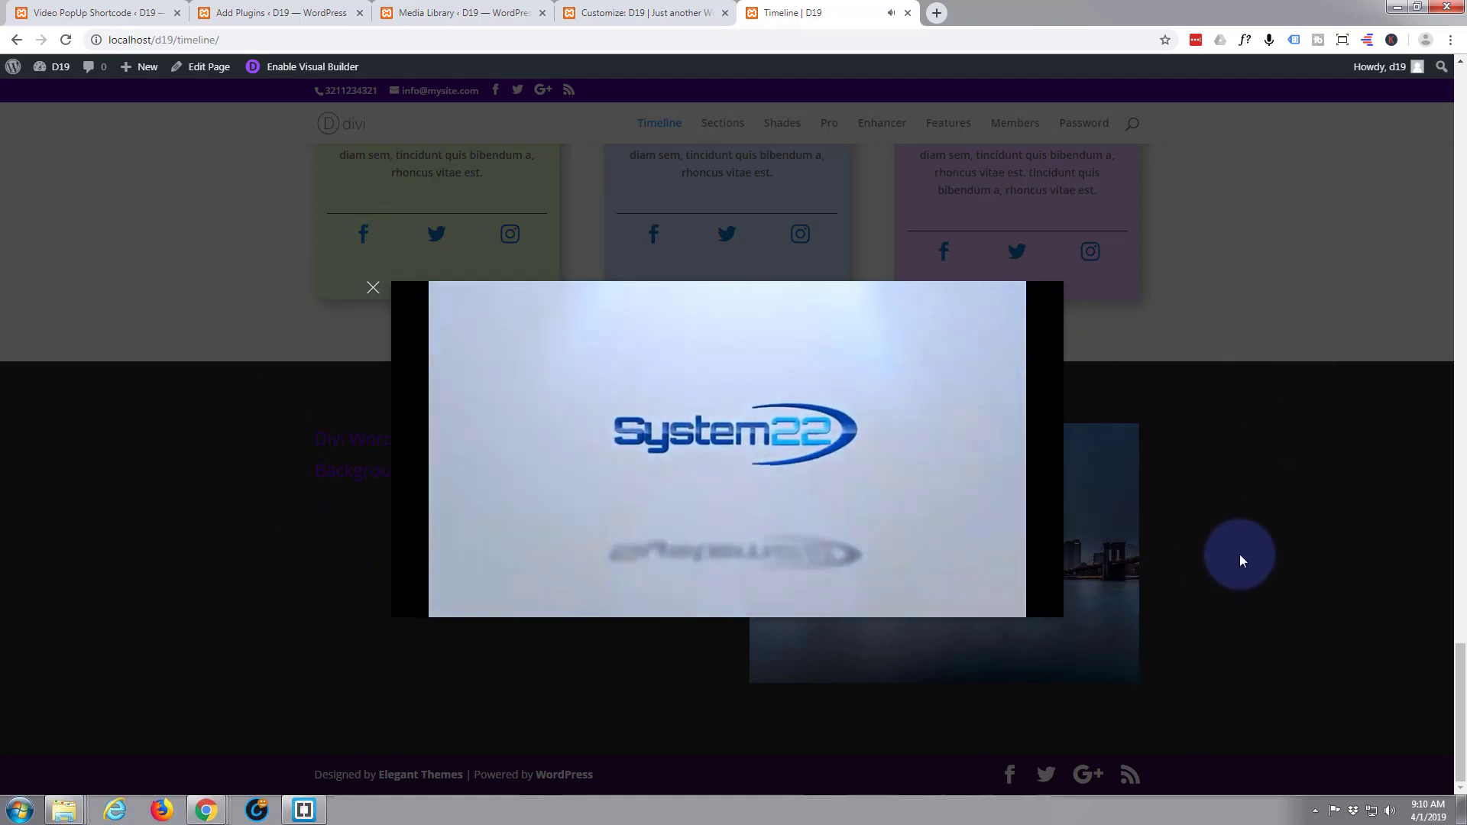
click(1239, 556)
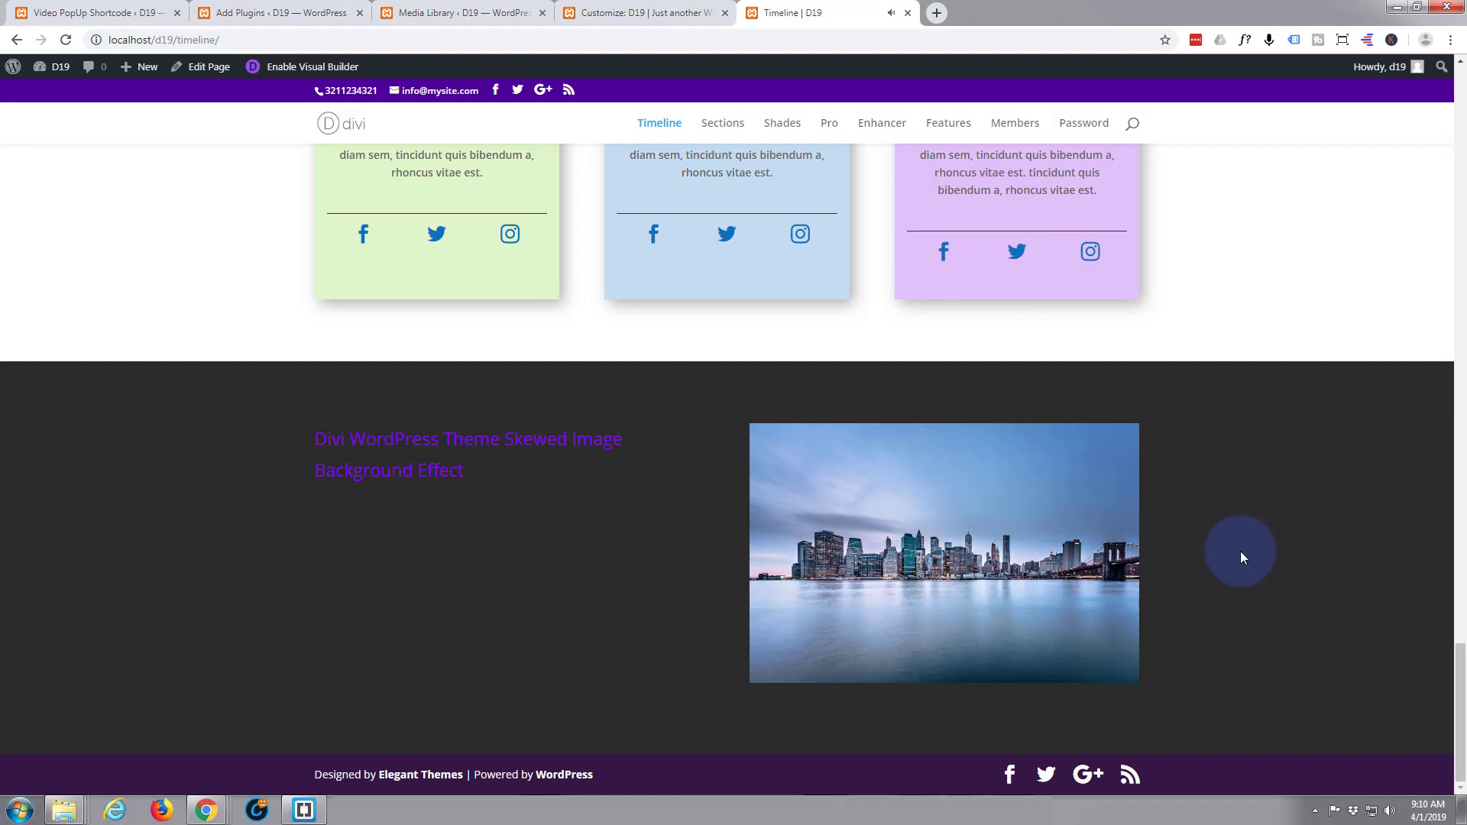